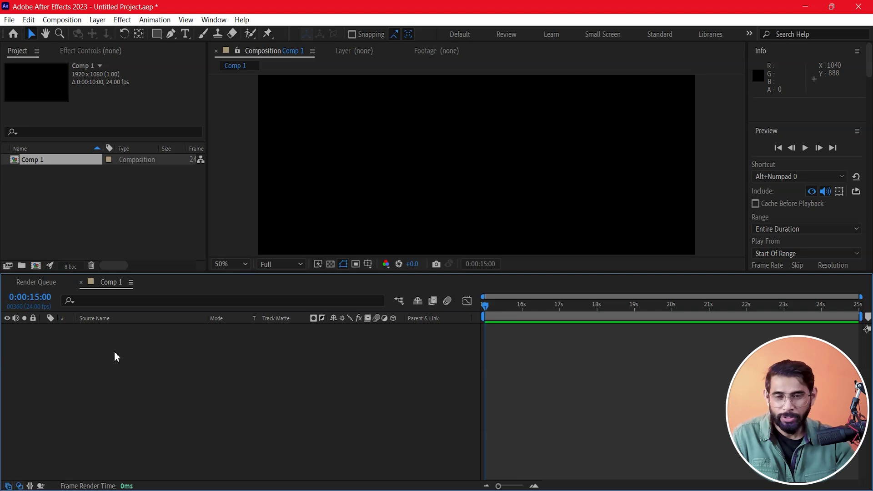
Create a new empty text layer in the Comp 1 composition with the Horizontal Type Tool.
{"action": "left_click", "coordinate": [183, 36]}
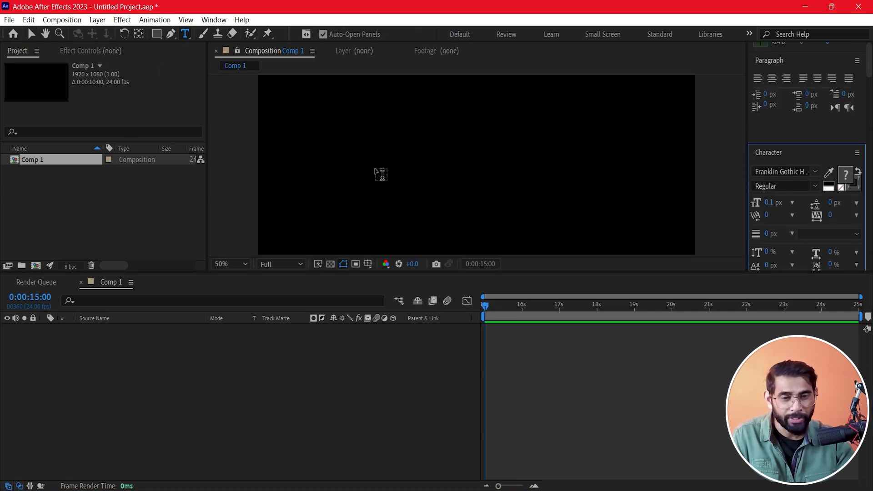
{"action": "left_click", "coordinate": [356, 171]}
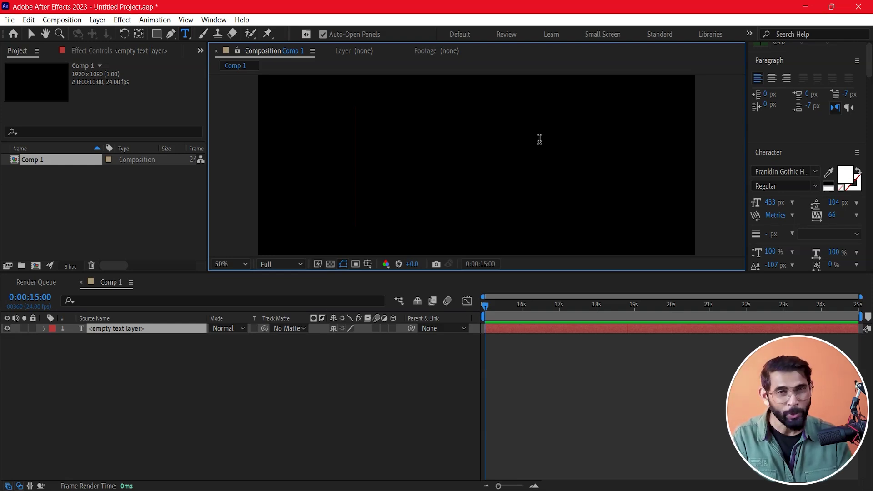
Type the layer text 'DREAMCT TUTOR' at 200 px, fixing a typo, and re-enter the text for editing.
{"action": "type", "text": "Dr"}
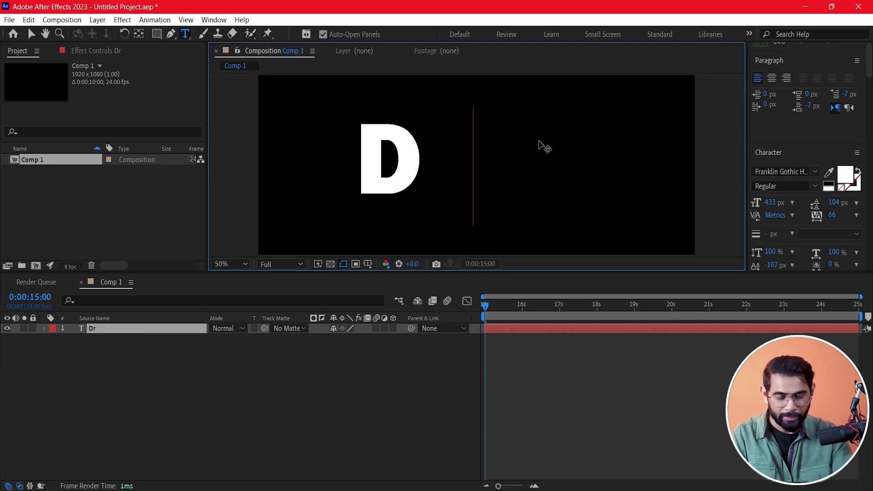
{"action": "type", "text": "e"}
{"action": "key", "text": "BackSpace"}
{"action": "key", "text": "BackSpace"}
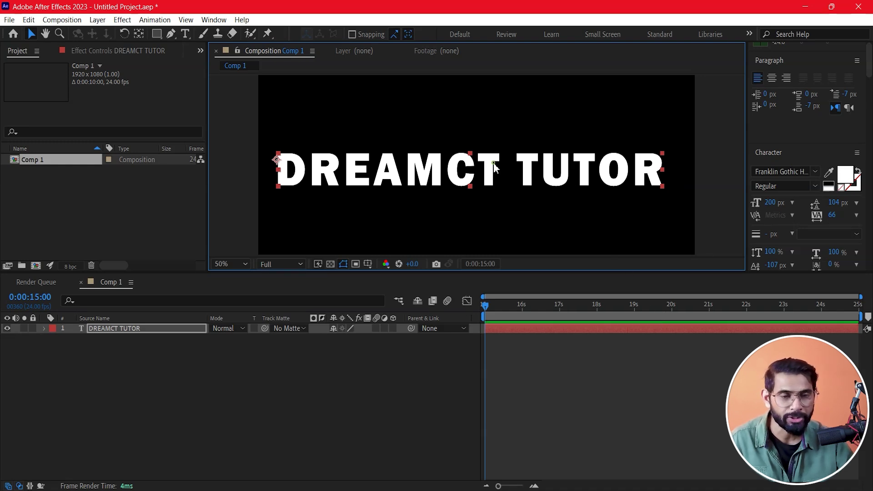
{"action": "double_click", "coordinate": [457, 175]}
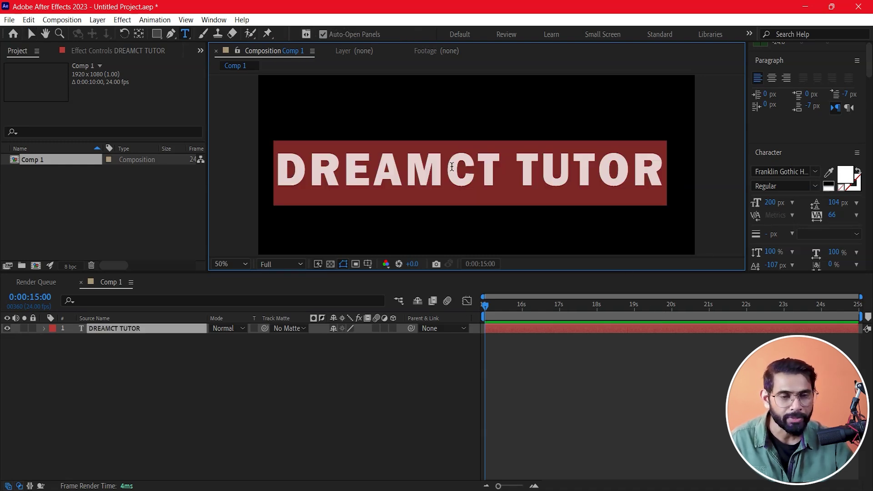
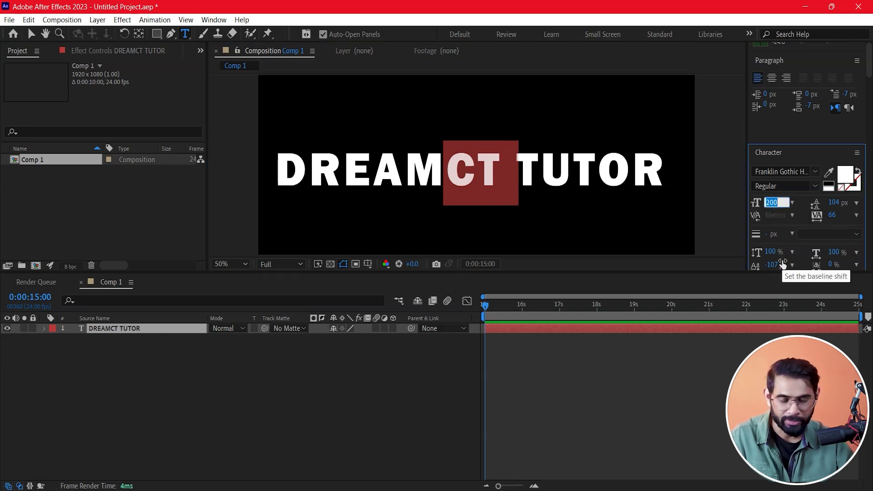
Set the CT letters to 300 px and nudge the title slightly upward.
{"action": "type", "text": "300"}
{"action": "key", "text": "Return"}
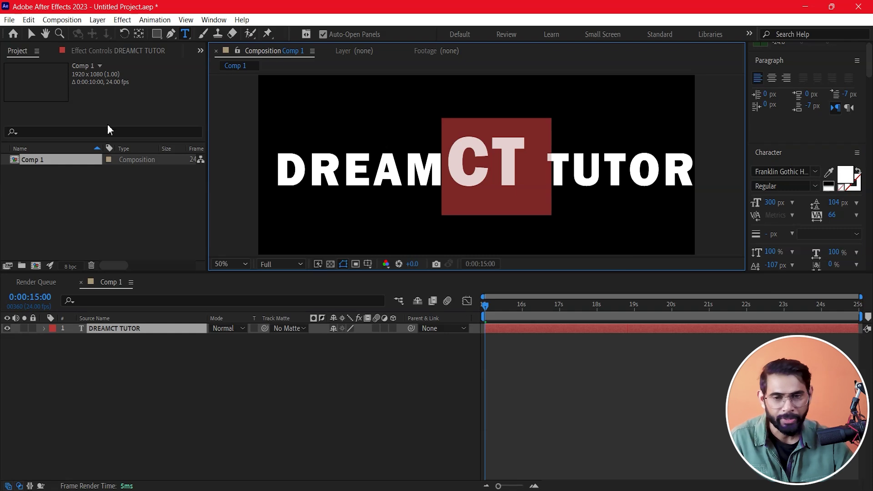
{"action": "left_click", "coordinate": [31, 33]}
{"action": "left_click_drag", "start_coordinate": [459, 173], "coordinate": [459, 170]}
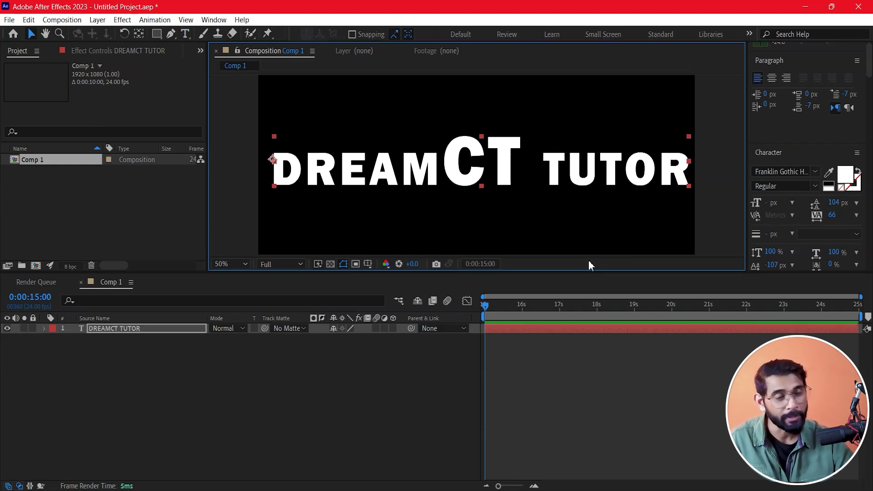
Change the title font to AMCAP Eternal in the Character panel.
{"action": "left_click", "coordinate": [818, 174]}
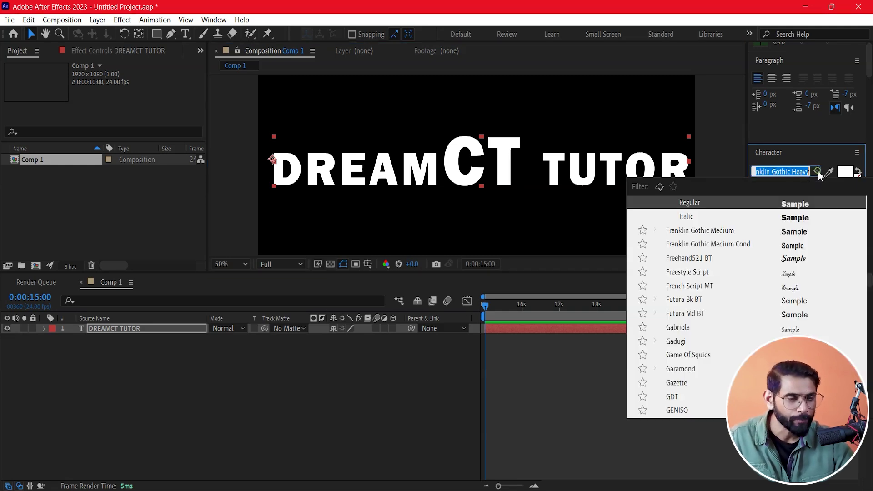
{"action": "scroll", "coordinate": [773, 285], "scroll_direction": "up", "scroll_amount": 5}
{"action": "scroll", "coordinate": [772, 286], "scroll_direction": "up", "scroll_amount": 10}
{"action": "scroll", "coordinate": [772, 287], "scroll_direction": "up", "scroll_amount": 5}
{"action": "scroll", "coordinate": [772, 287], "scroll_direction": "up", "scroll_amount": 3}
{"action": "scroll", "coordinate": [772, 286], "scroll_direction": "up", "scroll_amount": 5}
{"action": "scroll", "coordinate": [773, 286], "scroll_direction": "up", "scroll_amount": 5}
{"action": "scroll", "coordinate": [773, 286], "scroll_direction": "up", "scroll_amount": 2}
{"action": "left_click", "coordinate": [691, 203]}
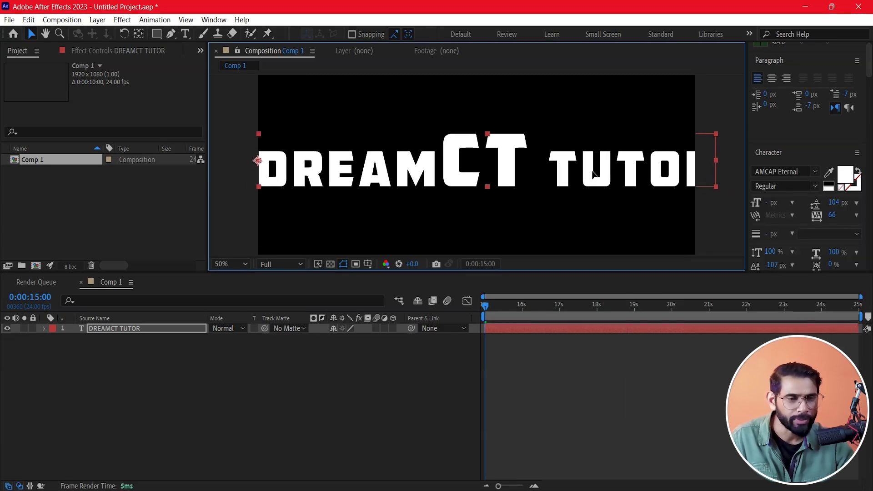
Shift the title left and scale it down so DREAMCT TUTOR fits the frame.
{"action": "left_click_drag", "start_coordinate": [603, 180], "coordinate": [587, 182]}
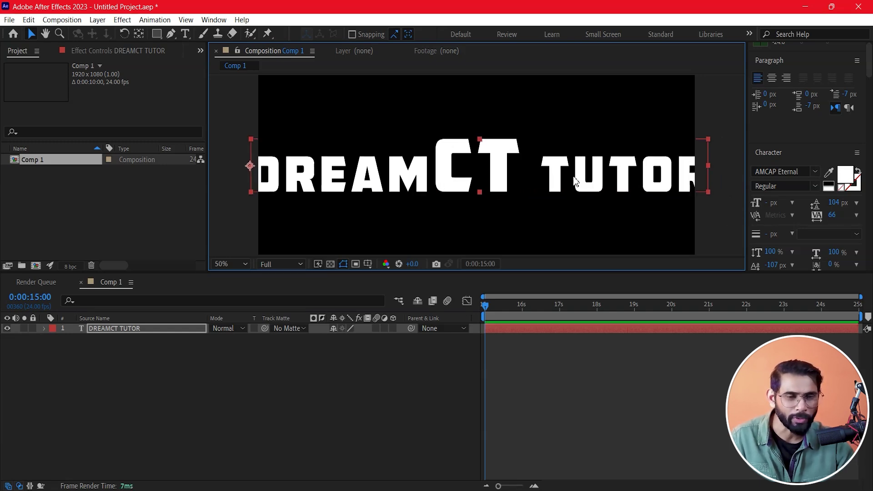
{"action": "mouse_move", "coordinate": [708, 191]}
{"action": "left_mouse_down"}
{"action": "mouse_move", "coordinate": [571, 196]}
{"action": "mouse_move", "coordinate": [561, 183]}
{"action": "left_mouse_up"}
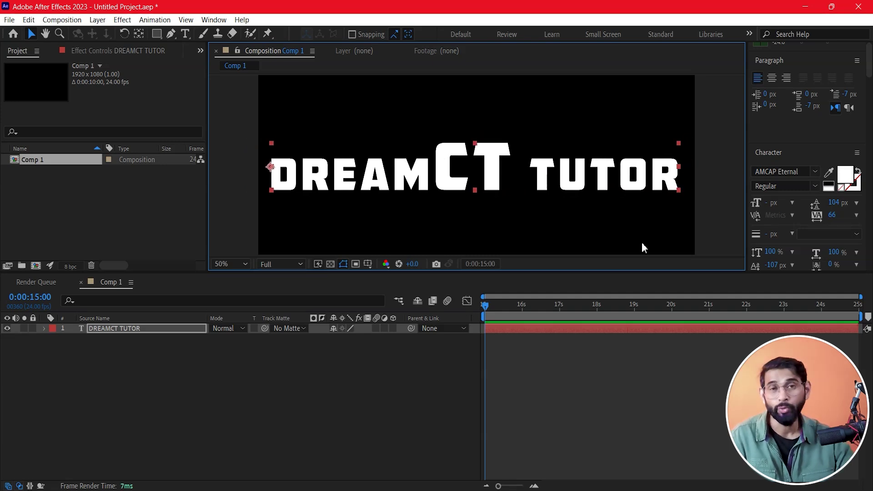
{"action": "left_click", "coordinate": [265, 422]}
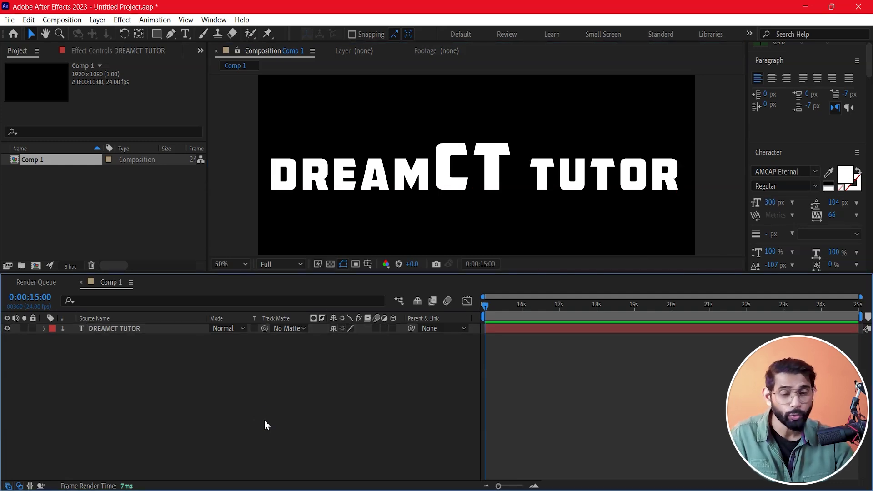
Add a new black 1920×1080 solid named 'Element' from the timeline's New > Solid menu.
{"action": "right_click", "coordinate": [112, 397]}
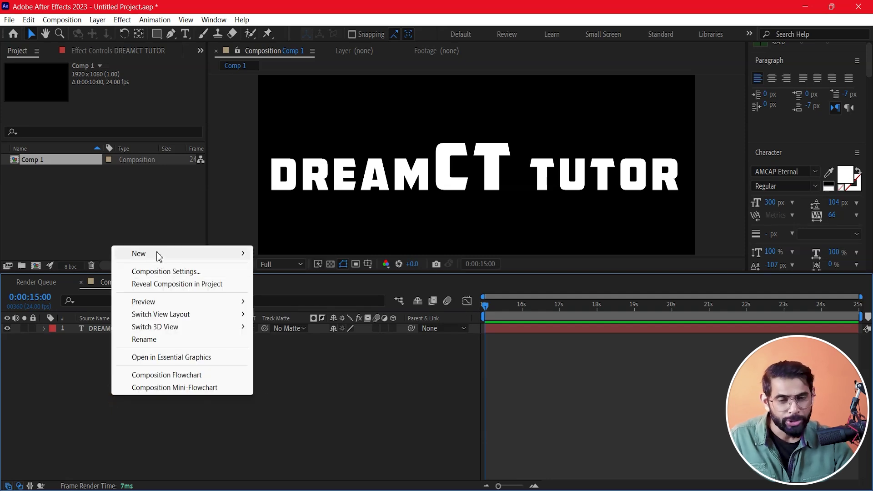
{"action": "mouse_move", "coordinate": [158, 254]}
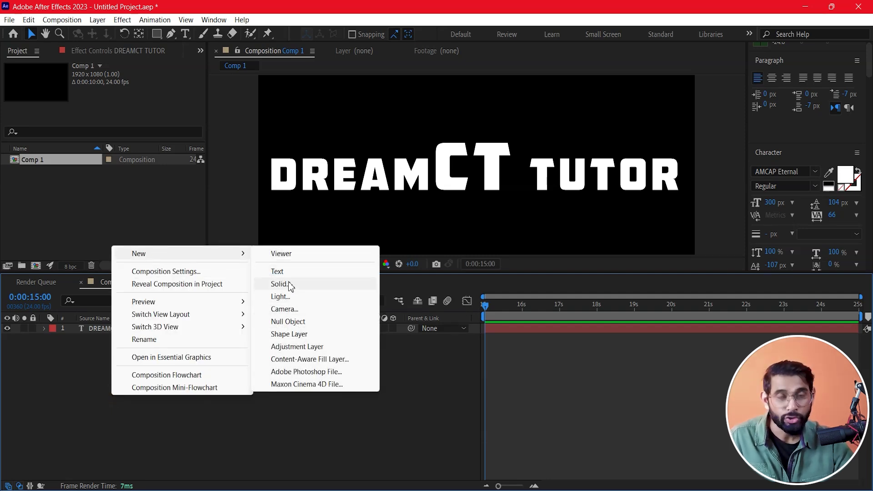
{"action": "left_click", "coordinate": [286, 284]}
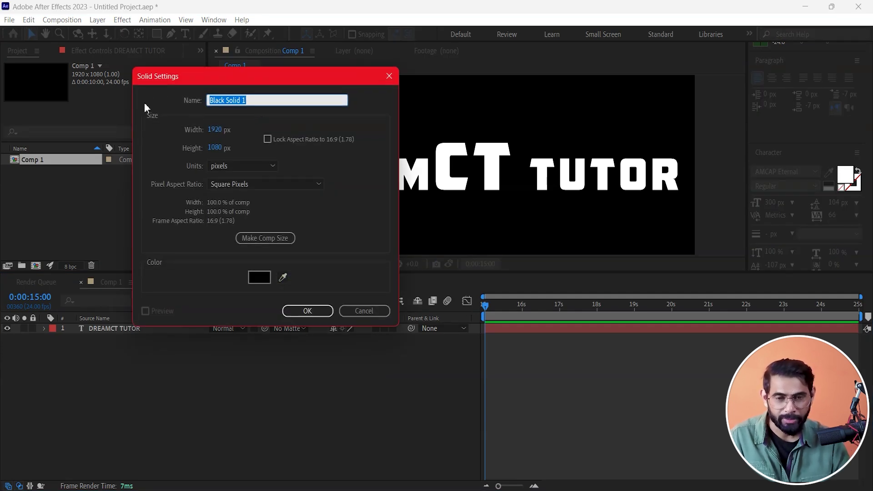
{"action": "type", "text": "Element"}
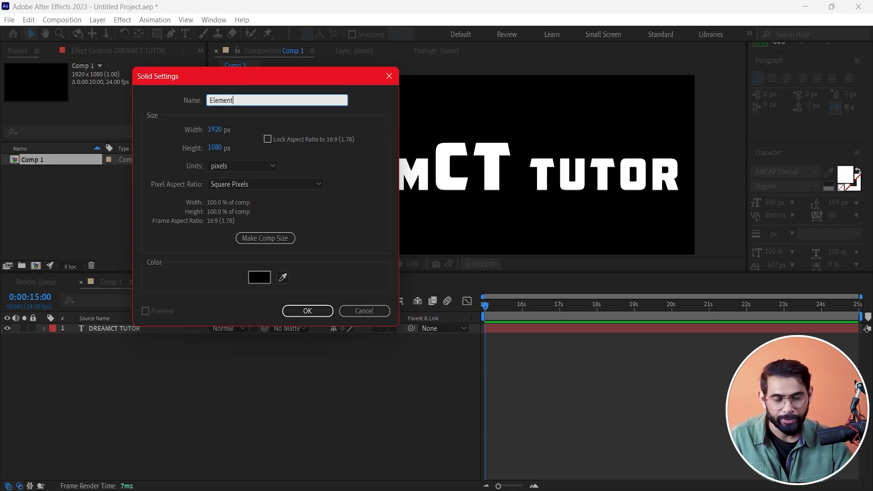
{"action": "left_click", "coordinate": [312, 310]}
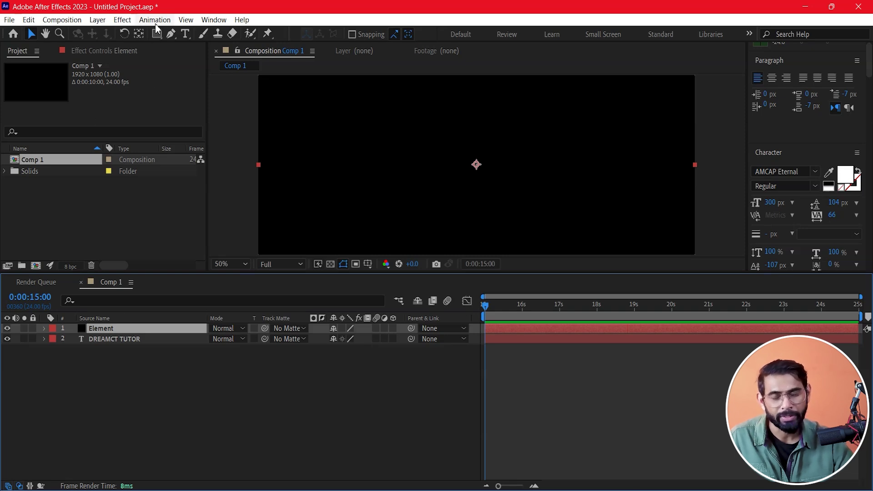
Apply the Video Copilot Element effect to the Element solid.
{"action": "left_click", "coordinate": [123, 19]}
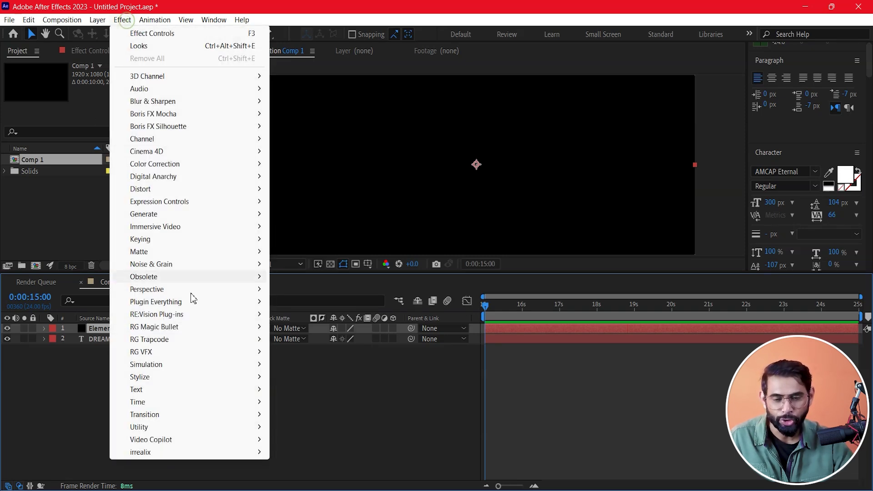
{"action": "mouse_move", "coordinate": [189, 441]}
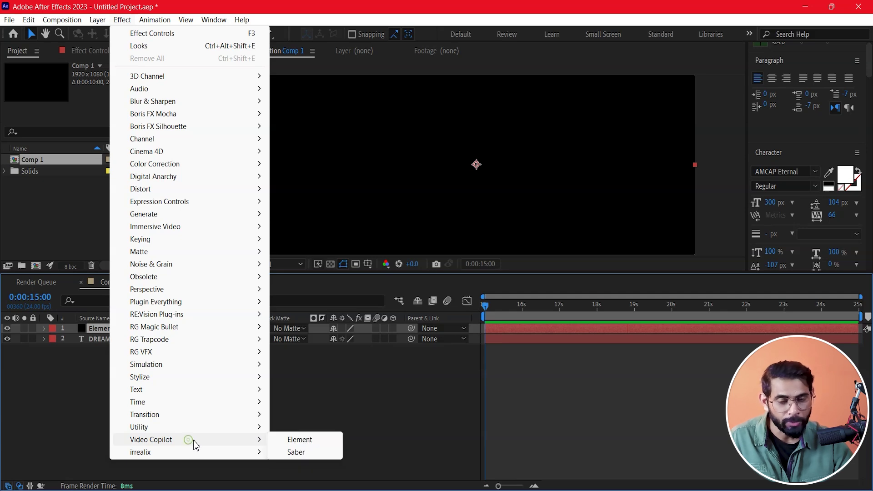
{"action": "left_click", "coordinate": [318, 440]}
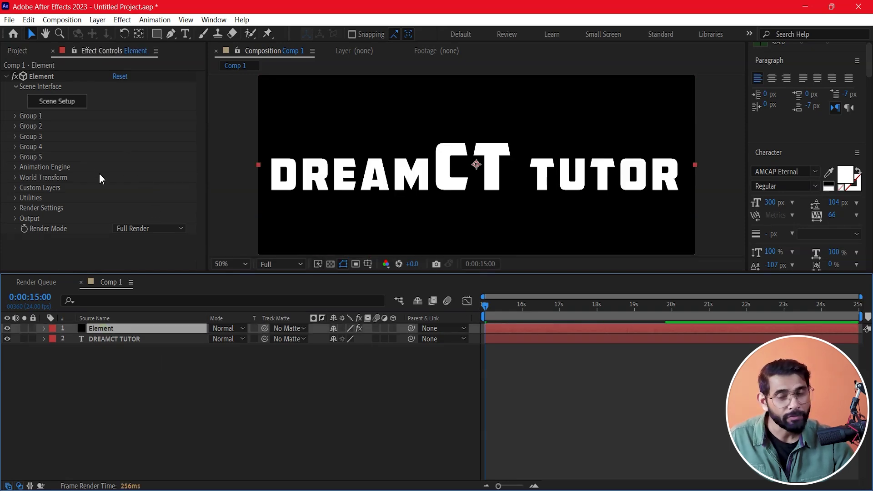
Set Custom Text and Masks Path Layer 1 to the DREAMCT TUTOR text layer.
{"action": "left_click", "coordinate": [17, 187]}
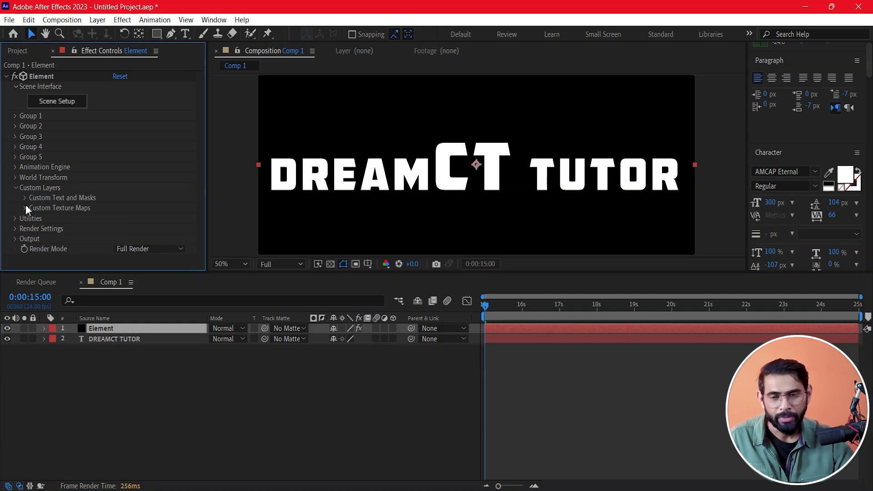
{"action": "left_click", "coordinate": [26, 198]}
{"action": "scroll", "coordinate": [26, 199], "scroll_direction": "down", "scroll_amount": 3}
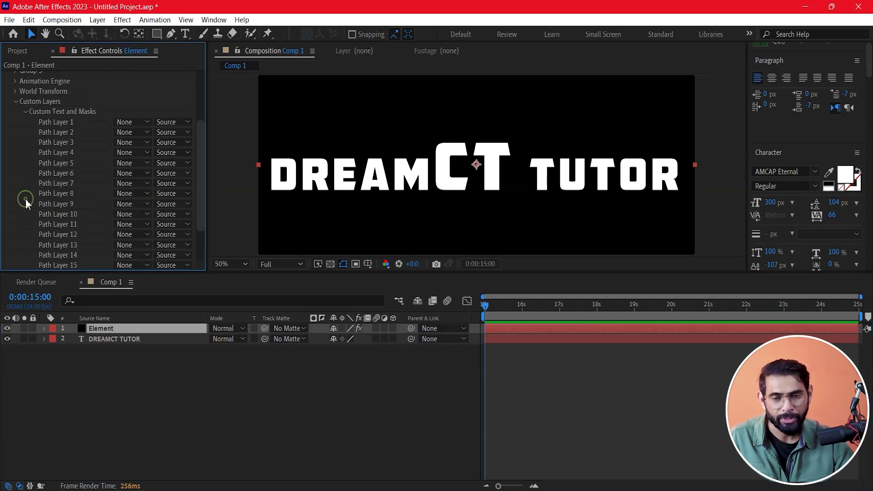
{"action": "left_click", "coordinate": [147, 121]}
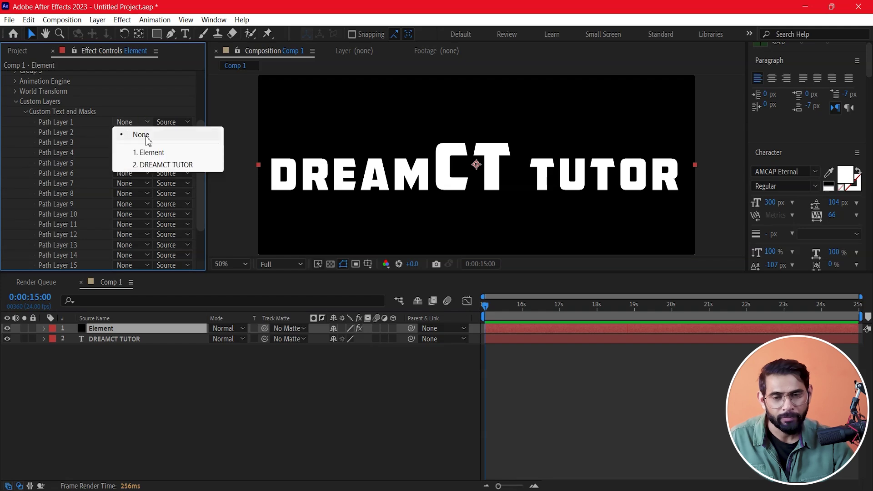
{"action": "left_click", "coordinate": [159, 166]}
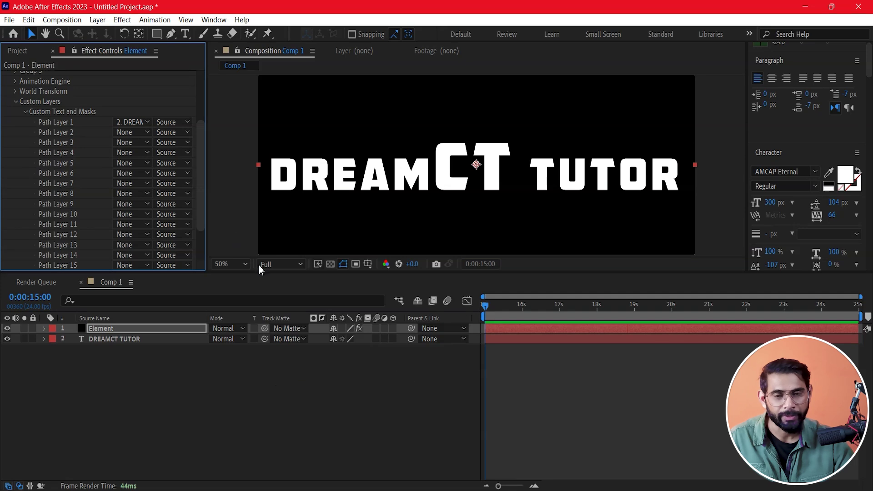
{"action": "scroll", "coordinate": [203, 124], "scroll_direction": "up", "scroll_amount": 5}
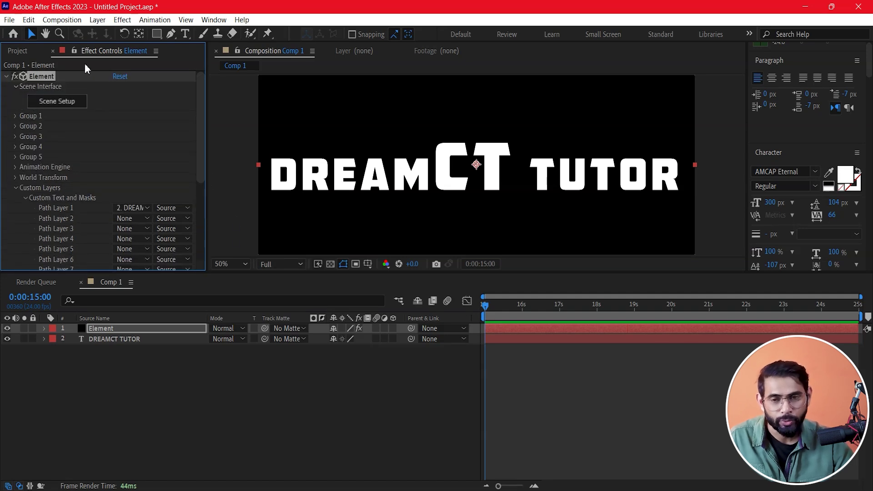
{"action": "left_click", "coordinate": [57, 102]}
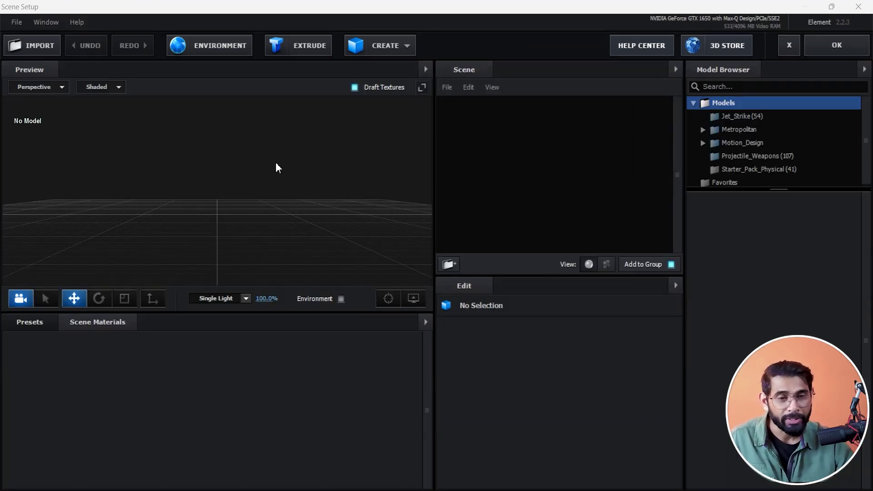
Extrude the DREAMCT TUTOR path into 3D and raise it along the Y axis.
{"action": "left_click", "coordinate": [311, 47]}
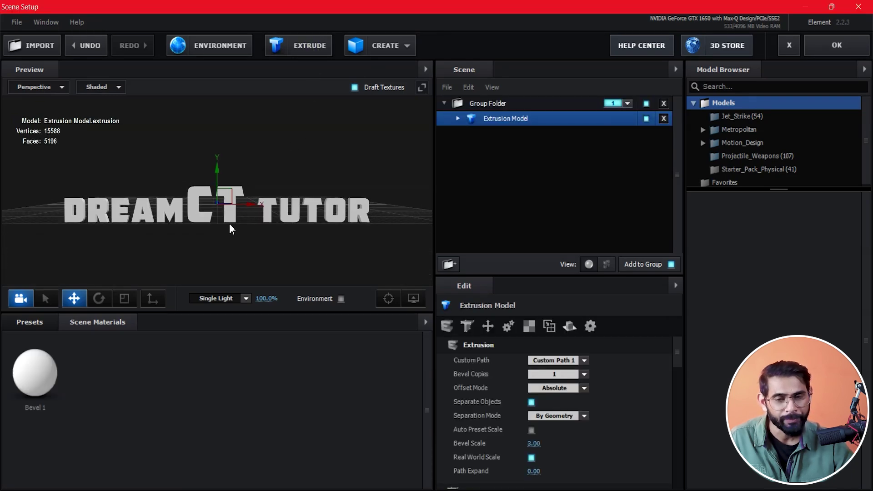
{"action": "left_click_drag", "start_coordinate": [229, 223], "coordinate": [268, 240]}
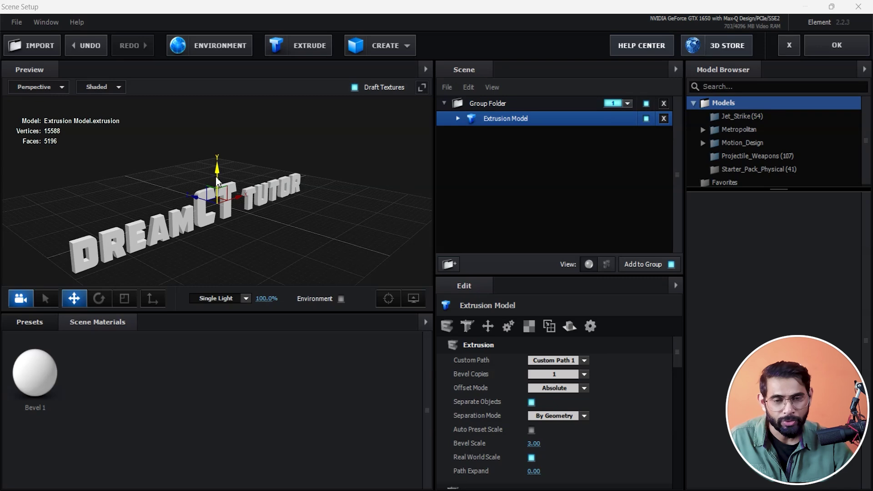
{"action": "left_click_drag", "start_coordinate": [218, 179], "coordinate": [219, 160]}
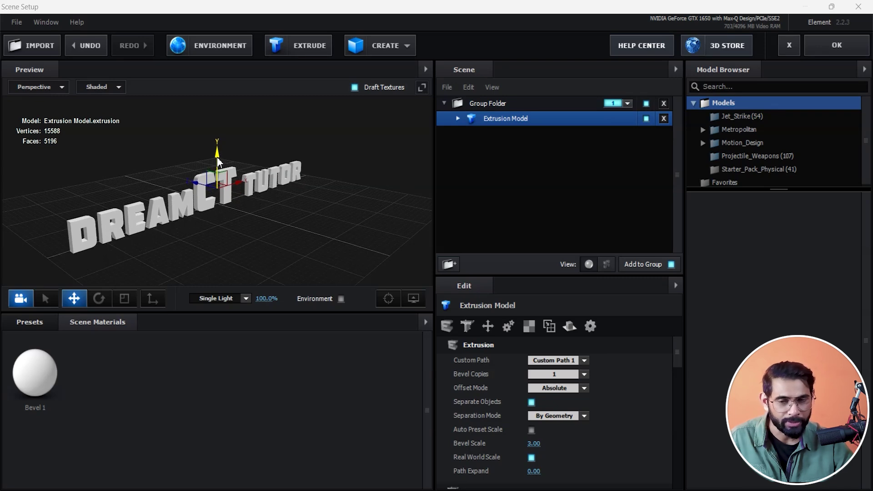
Check the text's height in Left view, then return to Perspective and orbit the preview.
{"action": "left_click", "coordinate": [37, 86]}
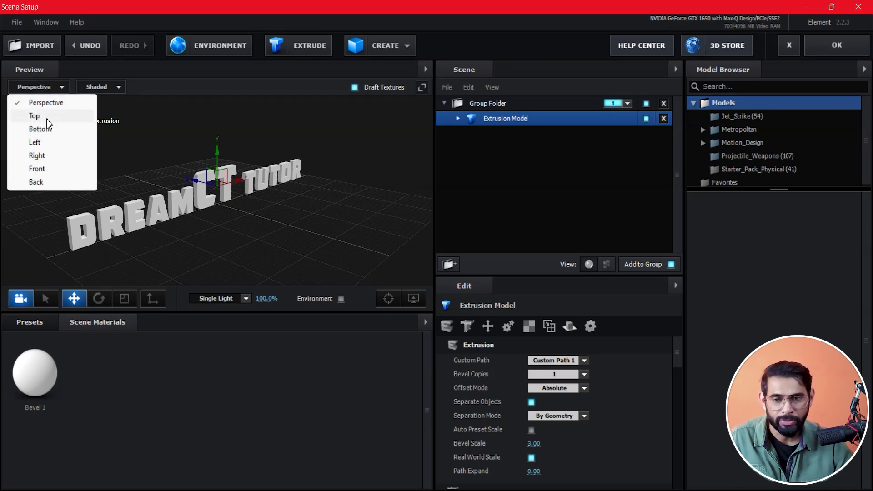
{"action": "left_click", "coordinate": [35, 142]}
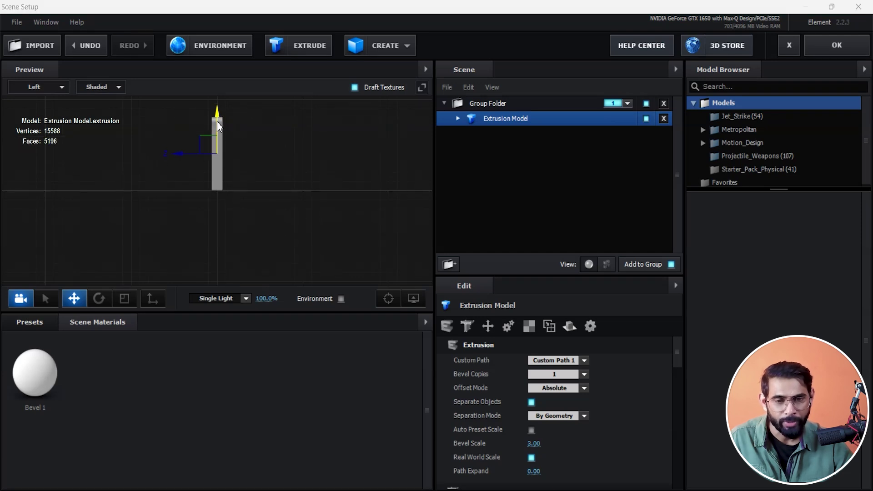
{"action": "left_click", "coordinate": [294, 409]}
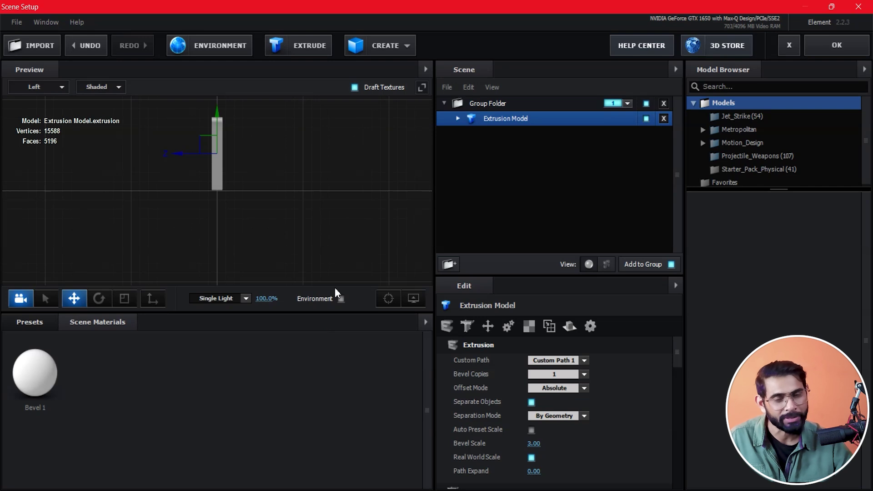
{"action": "left_click", "coordinate": [41, 87]}
{"action": "left_click", "coordinate": [59, 102]}
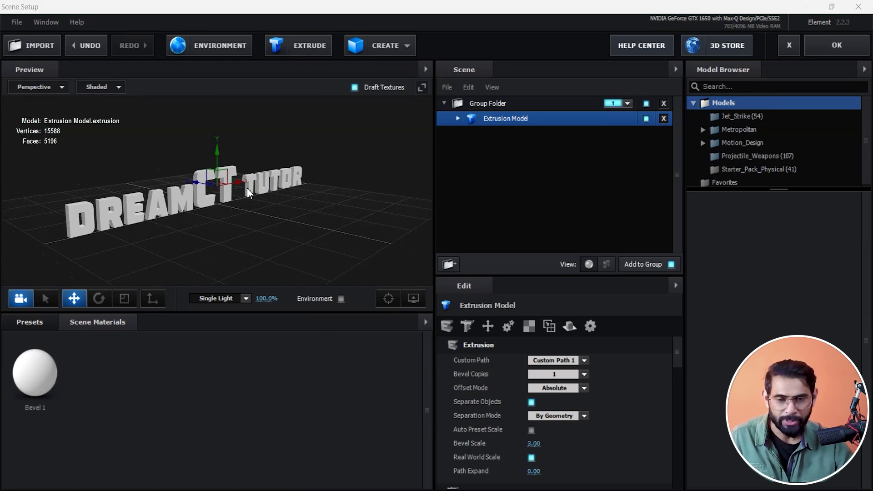
{"action": "mouse_move", "coordinate": [248, 189]}
{"action": "left_mouse_down"}
{"action": "mouse_move", "coordinate": [285, 194]}
{"action": "mouse_move", "coordinate": [279, 224]}
{"action": "mouse_move", "coordinate": [300, 214]}
{"action": "left_mouse_up"}
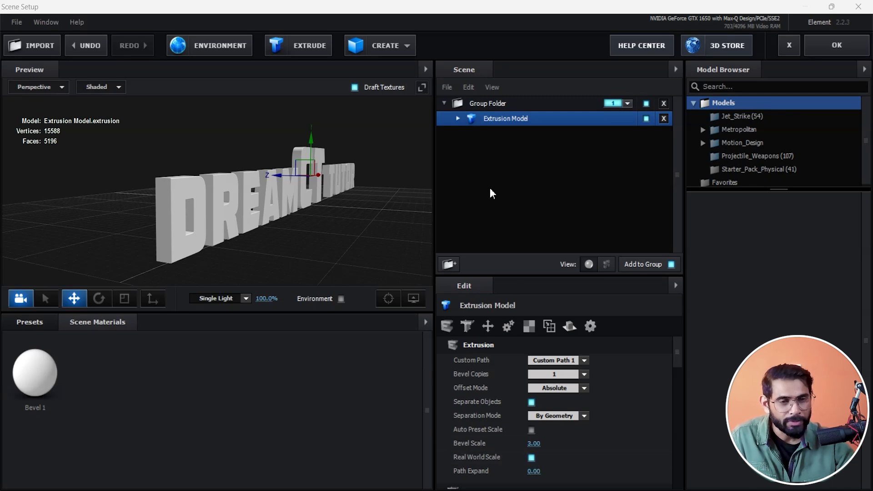
Select Bevel 1 and reduce the text's extrusion depth.
{"action": "left_click", "coordinate": [459, 119]}
{"action": "left_click", "coordinate": [501, 135]}
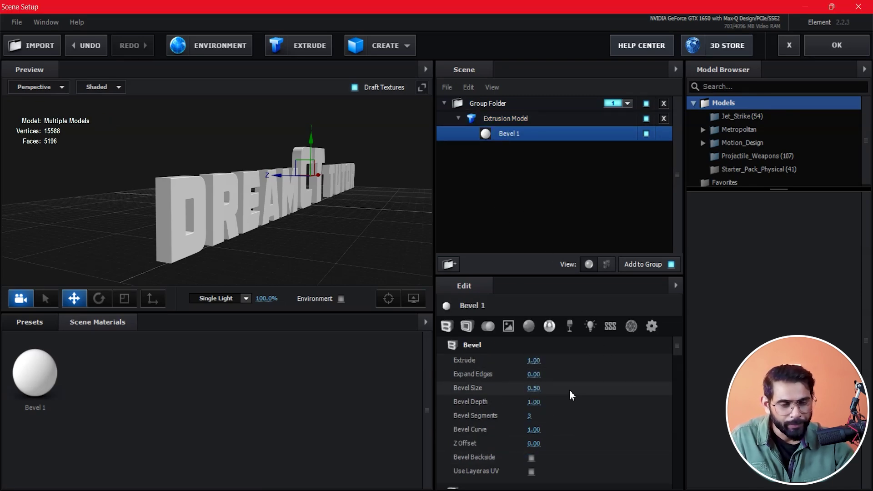
{"action": "left_click_drag", "start_coordinate": [534, 360], "coordinate": [517, 366]}
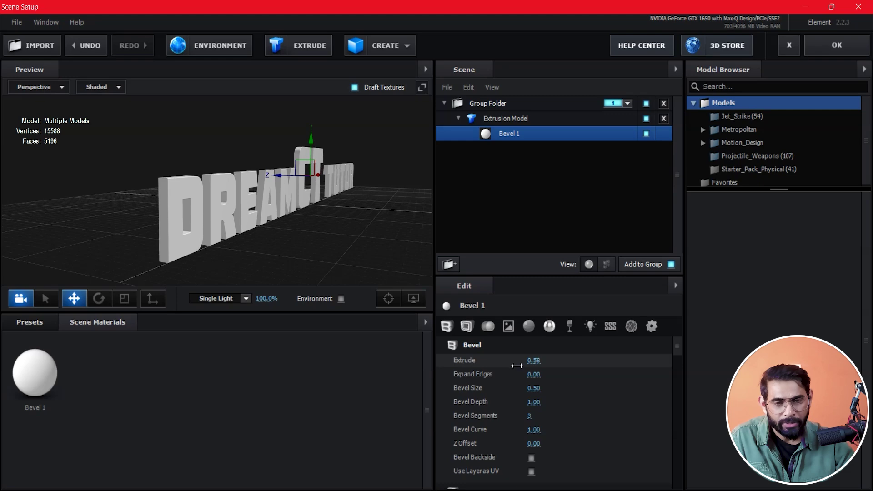
{"action": "left_click_drag", "start_coordinate": [519, 368], "coordinate": [521, 367]}
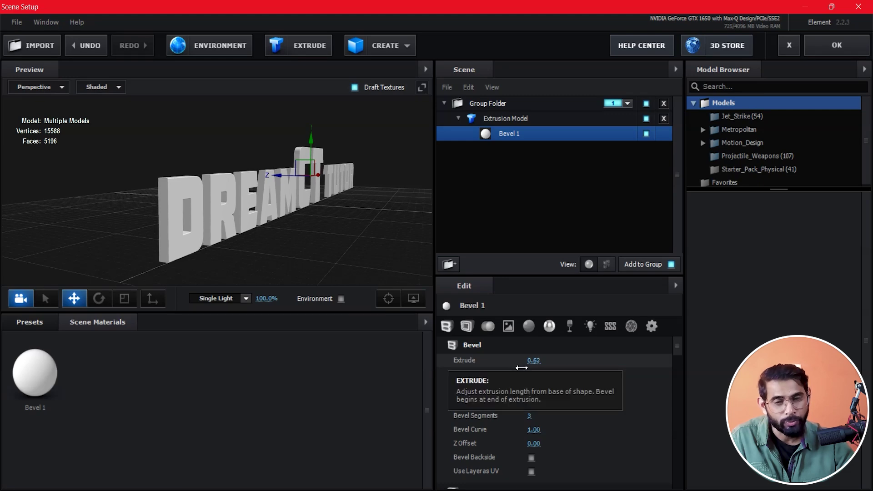
{"action": "scroll", "coordinate": [171, 198], "scroll_direction": "up", "scroll_amount": 3}
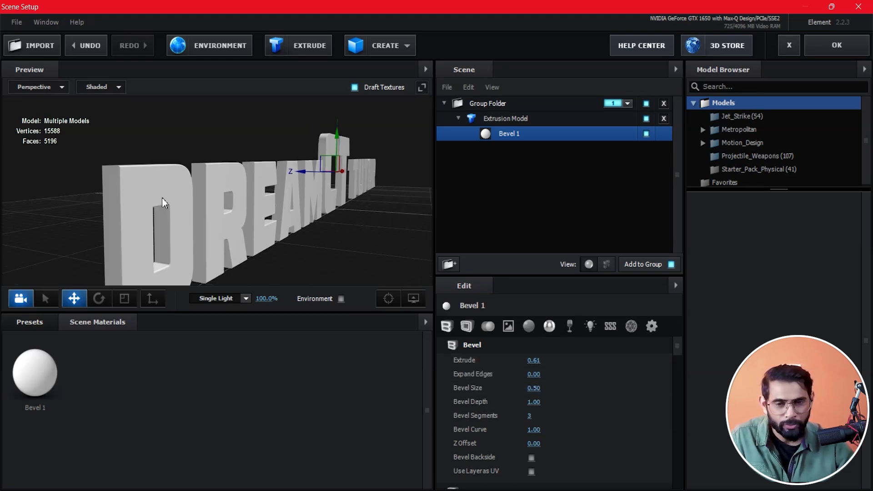
{"action": "scroll", "coordinate": [150, 201], "scroll_direction": "up", "scroll_amount": 3}
{"action": "scroll", "coordinate": [147, 202], "scroll_direction": "up", "scroll_amount": 2}
{"action": "mouse_move", "coordinate": [168, 200]}
{"action": "left_mouse_down"}
{"action": "mouse_move", "coordinate": [224, 204]}
{"action": "mouse_move", "coordinate": [187, 205]}
{"action": "left_mouse_up"}
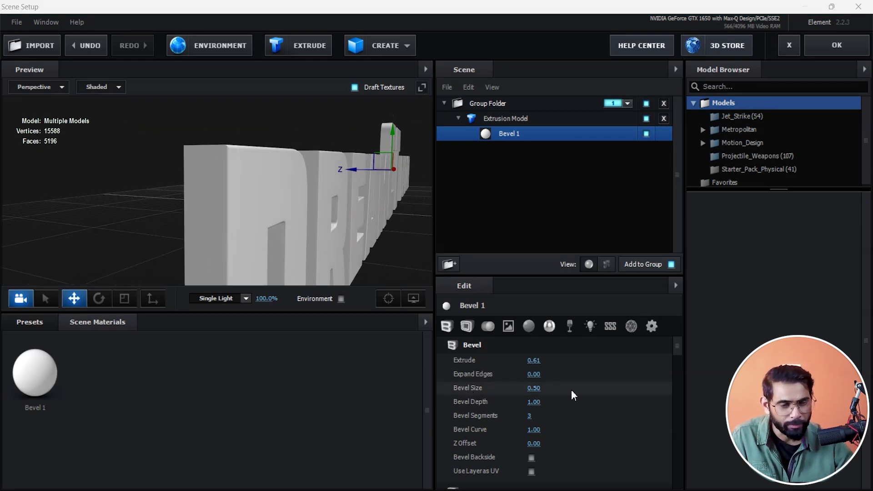
Widen Bevel 1's edges, set bevel segments to 0, bevel the backside, and lower bevel depth.
{"action": "mouse_move", "coordinate": [533, 374]}
{"action": "left_mouse_down"}
{"action": "mouse_move", "coordinate": [570, 383]}
{"action": "mouse_move", "coordinate": [546, 397]}
{"action": "left_mouse_up"}
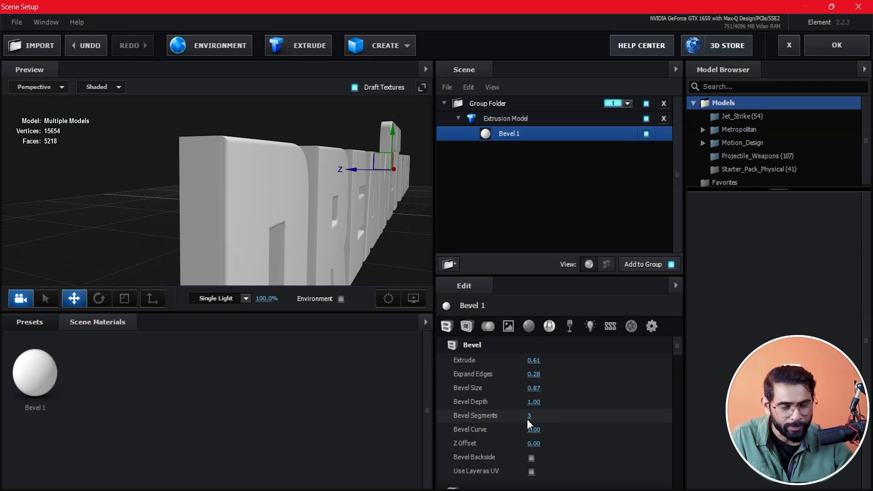
{"action": "left_click_drag", "start_coordinate": [525, 417], "coordinate": [505, 417]}
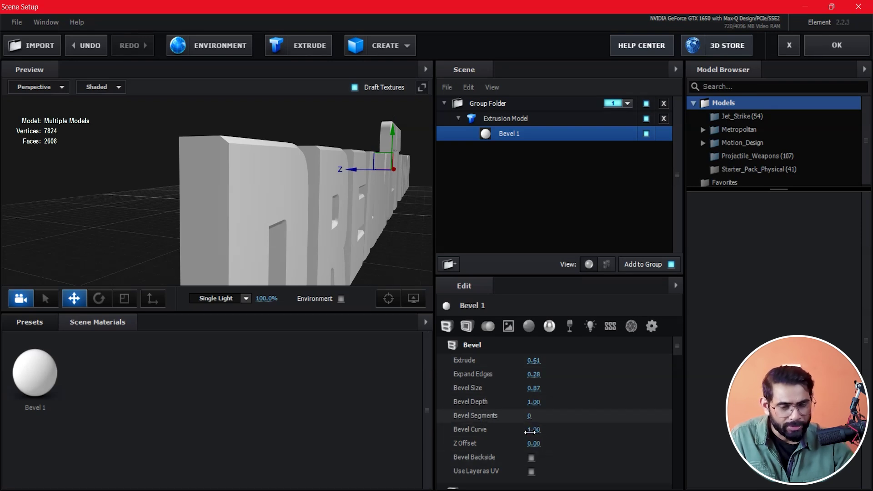
{"action": "left_click", "coordinate": [531, 457]}
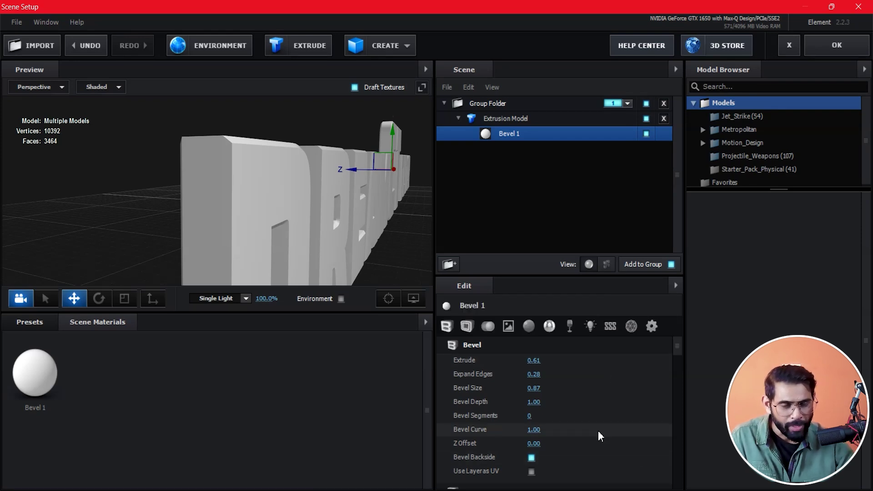
{"action": "mouse_move", "coordinate": [533, 402]}
{"action": "left_mouse_down"}
{"action": "mouse_move", "coordinate": [500, 407]}
{"action": "mouse_move", "coordinate": [516, 412]}
{"action": "left_mouse_up"}
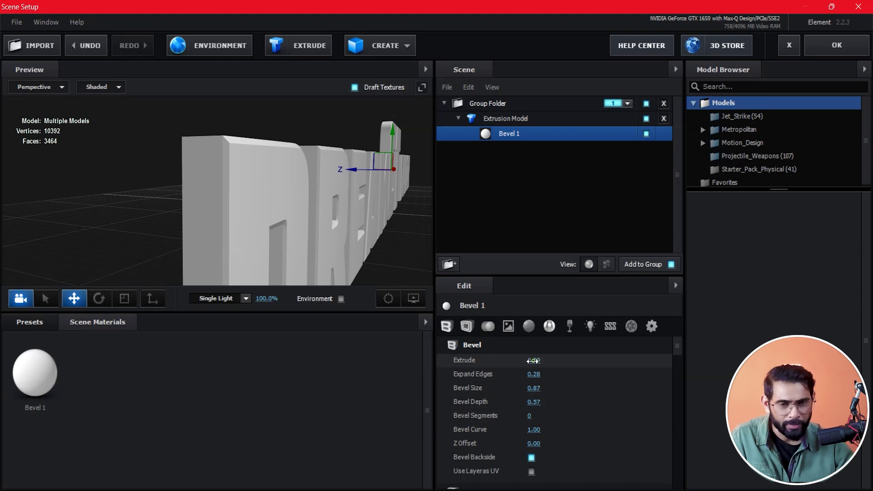
Settle the extrusion at 0.44 and reselect the whole Extrusion Model.
{"action": "left_click_drag", "start_coordinate": [533, 360], "coordinate": [518, 366]}
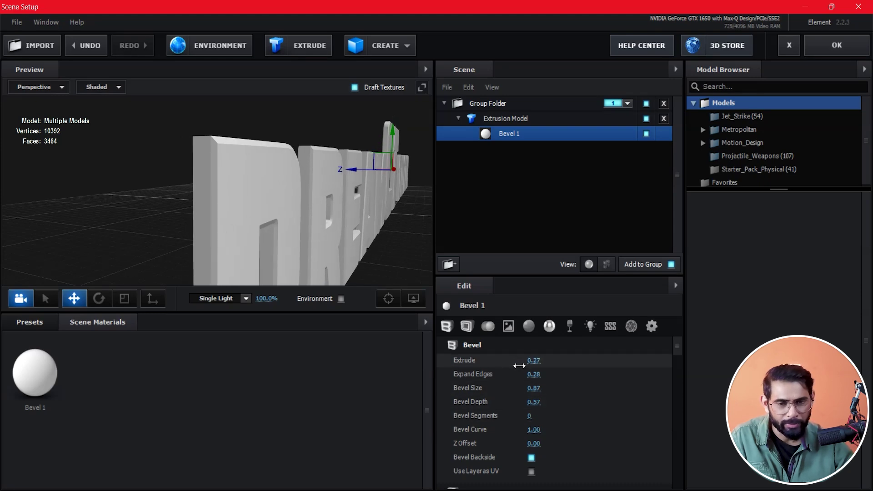
{"action": "scroll", "coordinate": [215, 206], "scroll_direction": "down", "scroll_amount": 4}
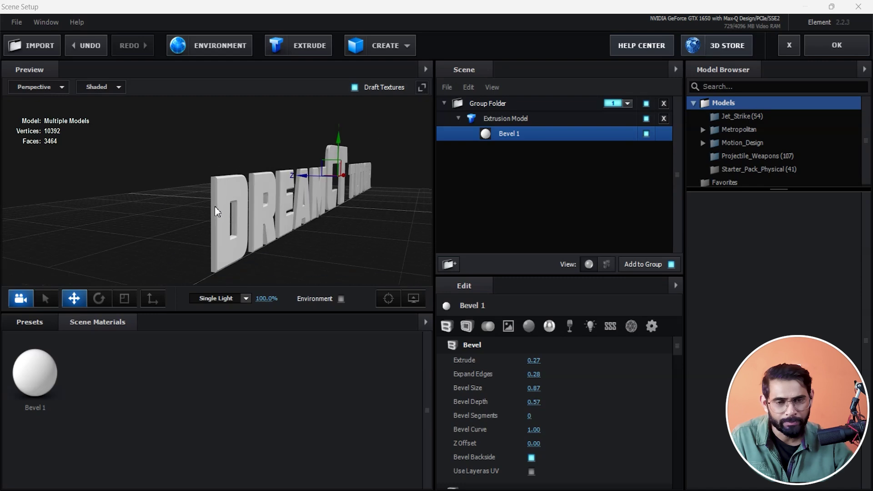
{"action": "left_click_drag", "start_coordinate": [215, 206], "coordinate": [430, 241]}
{"action": "key", "text": "ctrl+z"}
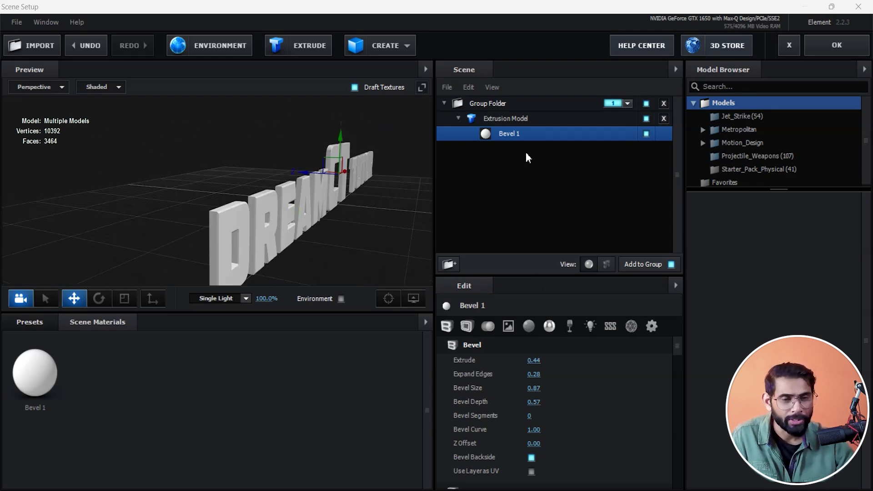
{"action": "right_click", "coordinate": [517, 136]}
{"action": "left_click", "coordinate": [503, 148]}
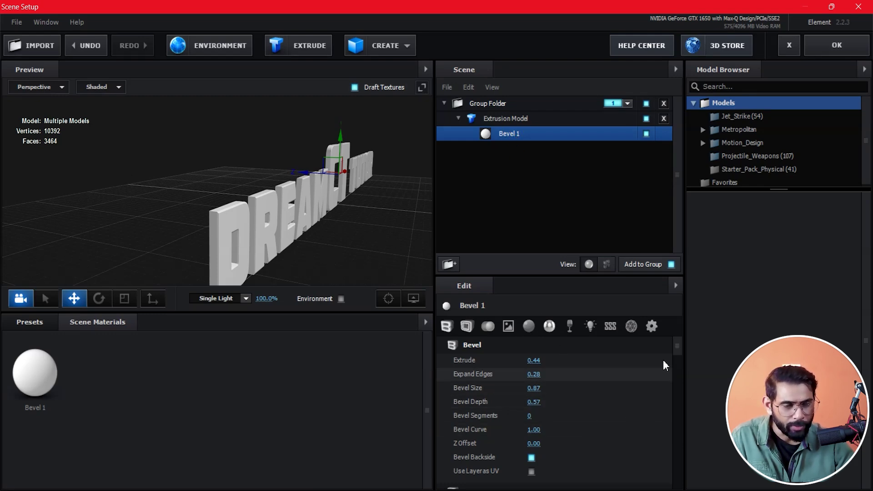
{"action": "left_click_drag", "start_coordinate": [676, 351], "coordinate": [676, 392]}
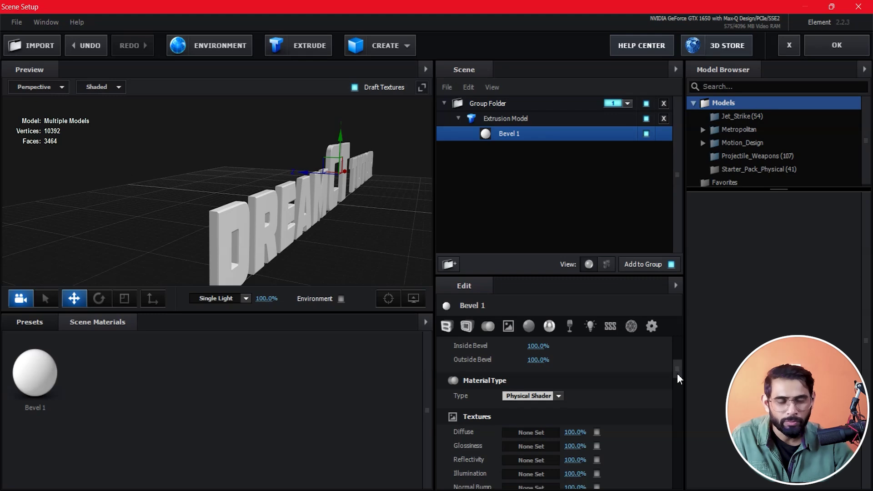
{"action": "mouse_move", "coordinate": [676, 392]}
{"action": "left_mouse_down"}
{"action": "mouse_move", "coordinate": [672, 427]}
{"action": "mouse_move", "coordinate": [673, 343]}
{"action": "left_mouse_up"}
{"action": "left_click", "coordinate": [503, 120]}
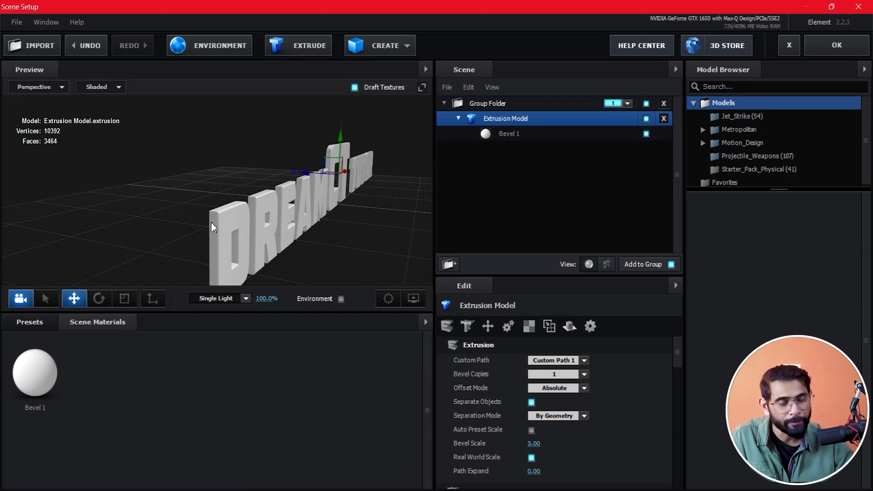
Set the Extrusion Model's Bevel Copies to 2.
{"action": "left_click", "coordinate": [584, 373]}
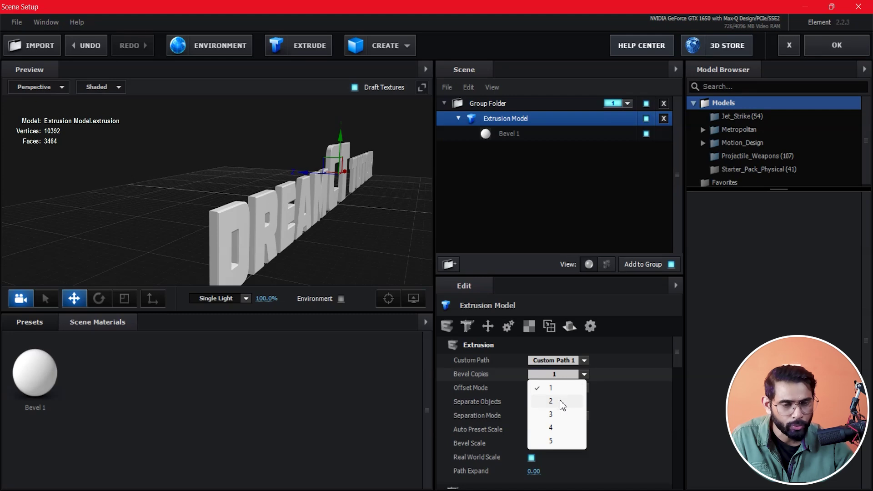
{"action": "left_click", "coordinate": [562, 403]}
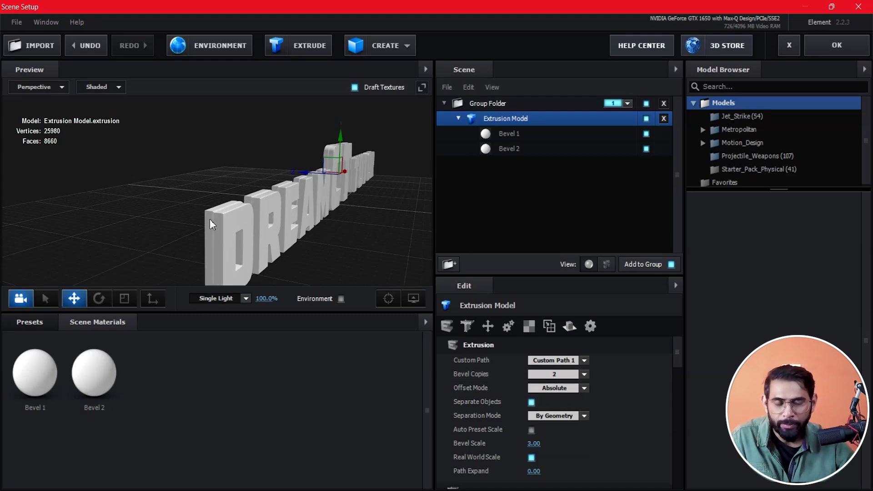
{"action": "left_click_drag", "start_coordinate": [296, 210], "coordinate": [298, 216]}
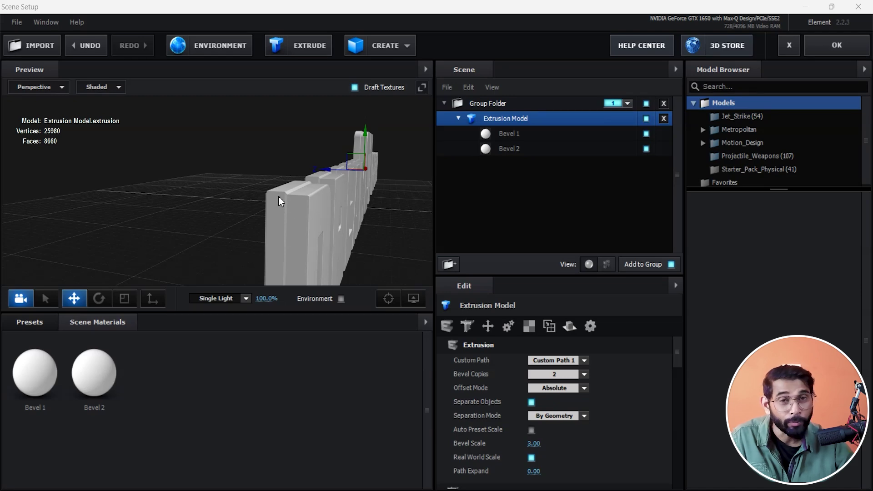
Give Bevel 2 a Z Offset of -0.89 and Expand Edges of -0.38.
{"action": "left_click", "coordinate": [517, 150]}
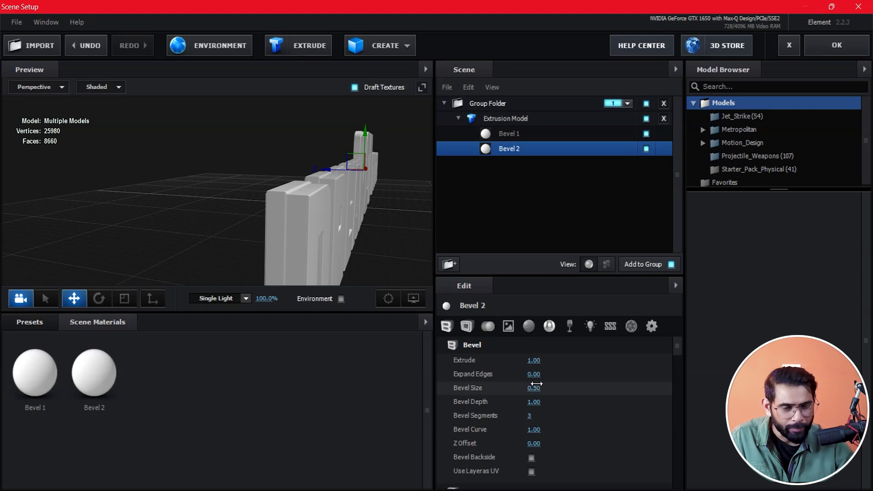
{"action": "left_click_drag", "start_coordinate": [532, 376], "coordinate": [532, 382]}
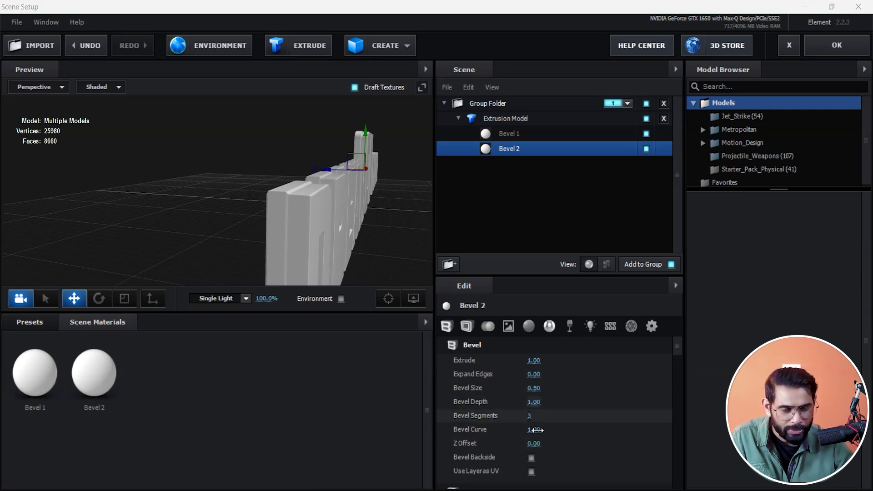
{"action": "mouse_move", "coordinate": [533, 443]}
{"action": "left_mouse_down"}
{"action": "mouse_move", "coordinate": [514, 443]}
{"action": "mouse_move", "coordinate": [575, 450]}
{"action": "left_mouse_up"}
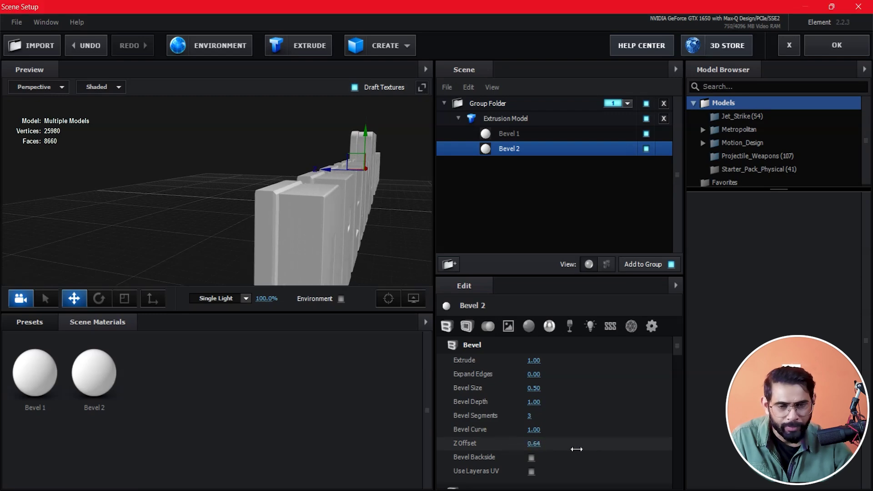
{"action": "left_click_drag", "start_coordinate": [576, 449], "coordinate": [499, 457]}
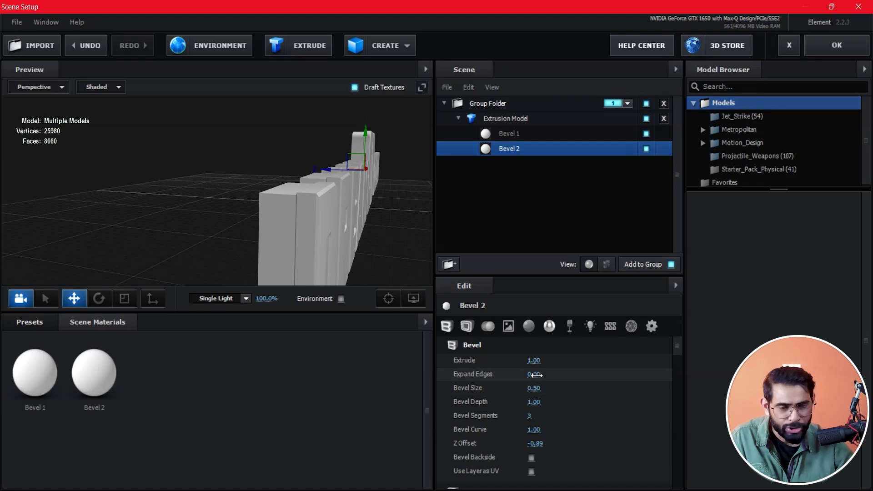
{"action": "mouse_move", "coordinate": [532, 377]}
{"action": "left_mouse_down"}
{"action": "mouse_move", "coordinate": [506, 381]}
{"action": "mouse_move", "coordinate": [528, 385]}
{"action": "left_mouse_up"}
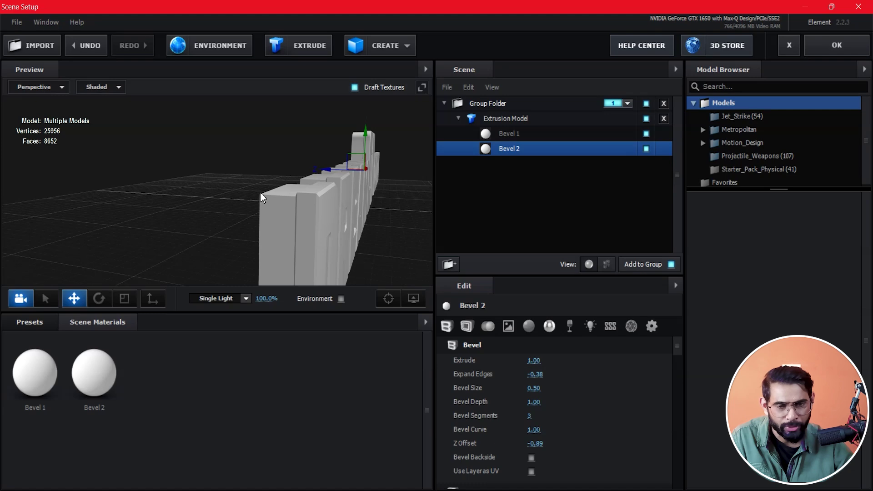
{"action": "left_click_drag", "start_coordinate": [251, 193], "coordinate": [360, 250]}
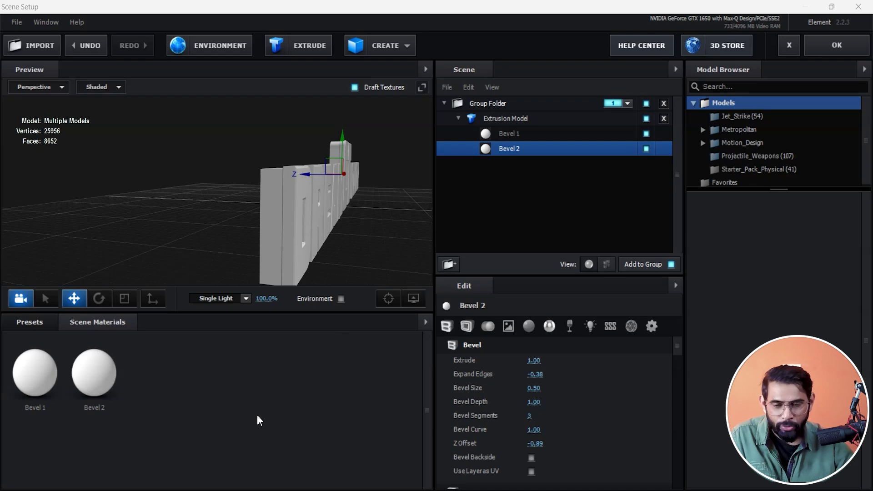
Apply the Physical Flat_Color preset to Bevel 2 and set its diffuse colour to green 0BFF00.
{"action": "left_click", "coordinate": [51, 322]}
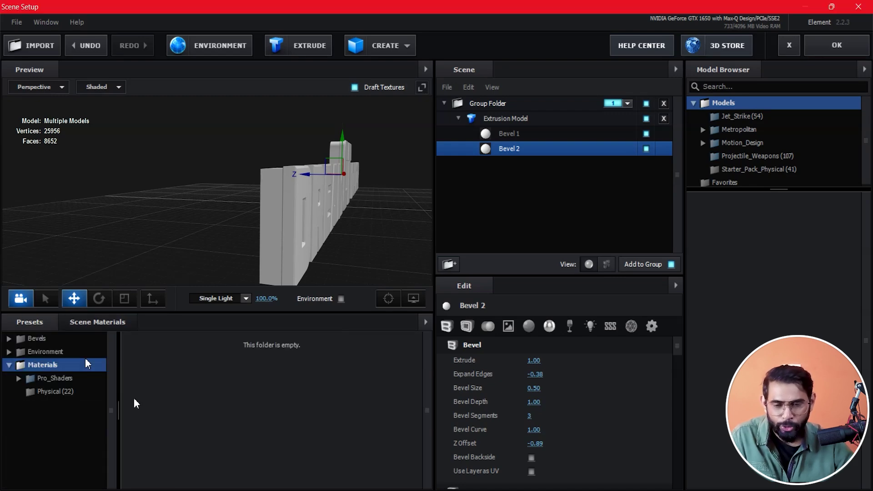
{"action": "left_click", "coordinate": [57, 393]}
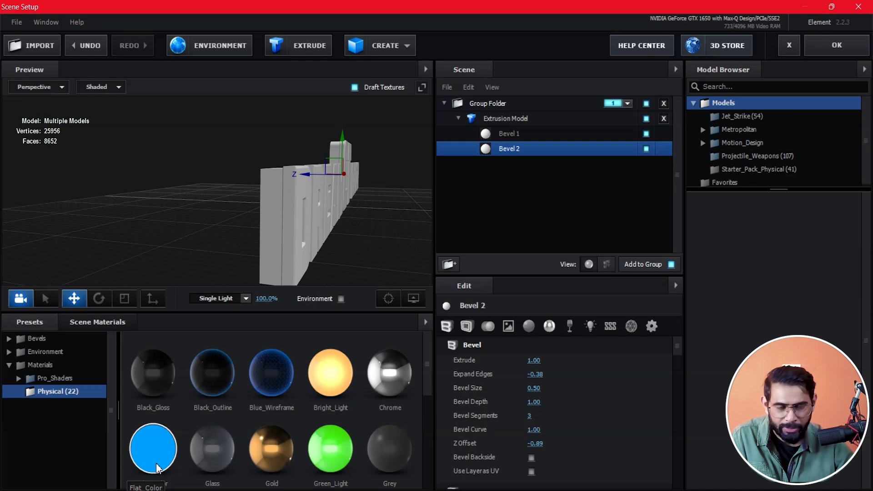
{"action": "left_click_drag", "start_coordinate": [156, 468], "coordinate": [520, 150]}
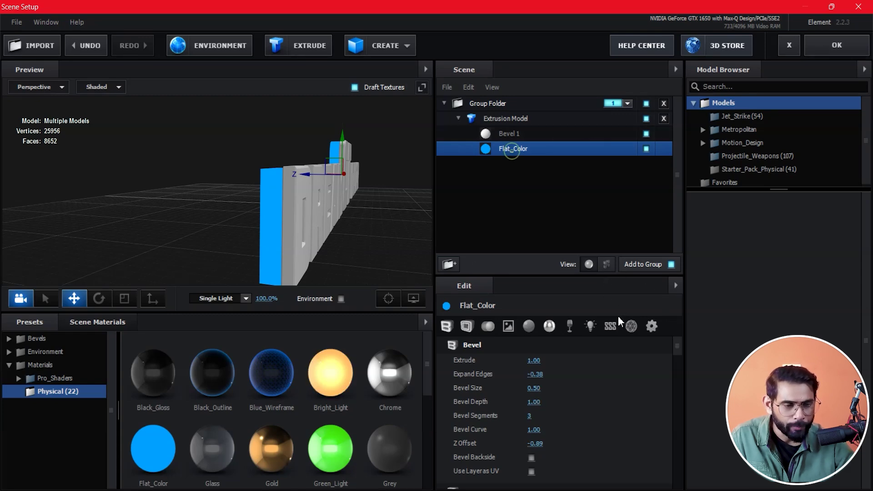
{"action": "left_click_drag", "start_coordinate": [675, 347], "coordinate": [673, 391]}
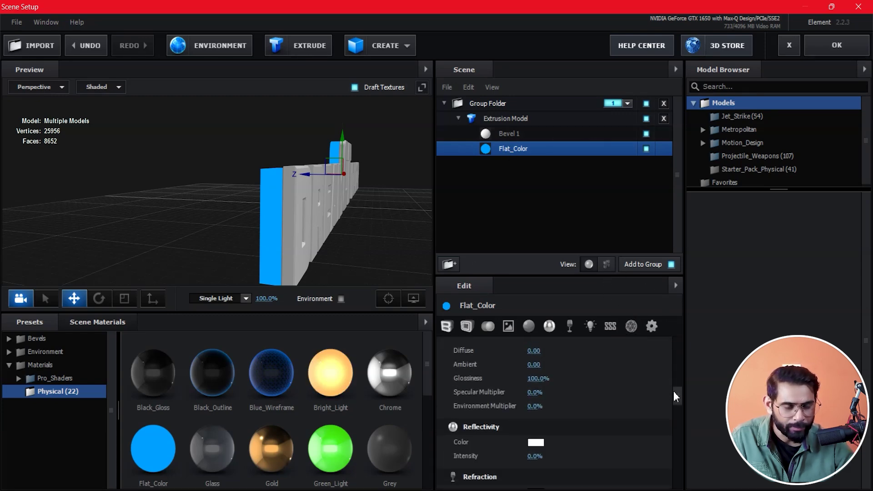
{"action": "left_click", "coordinate": [538, 396]}
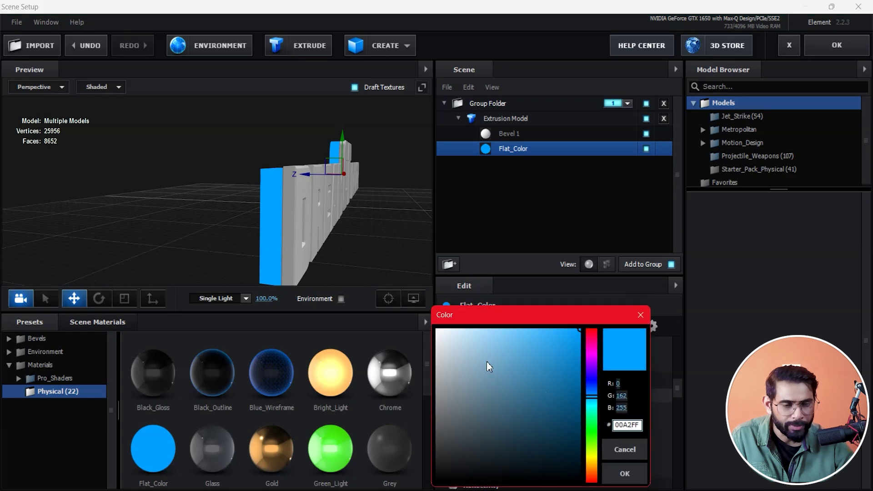
{"action": "left_click", "coordinate": [592, 433]}
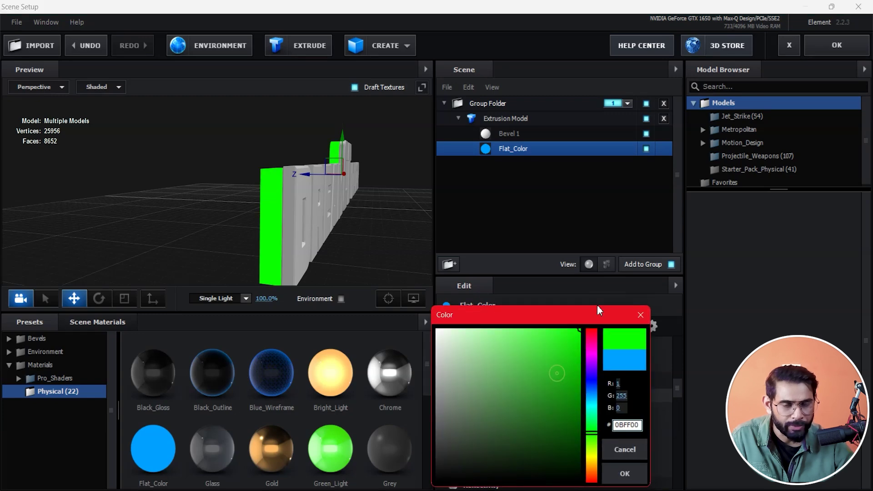
{"action": "left_click", "coordinate": [624, 475]}
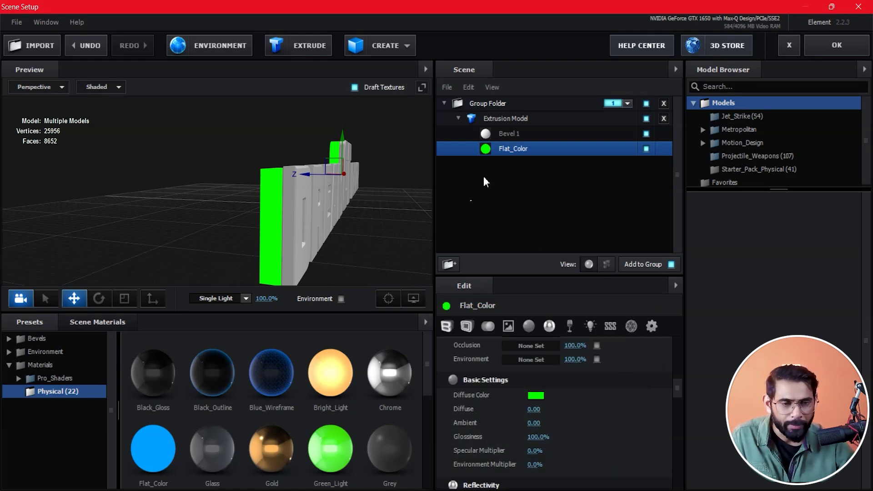
{"action": "left_click", "coordinate": [523, 137]}
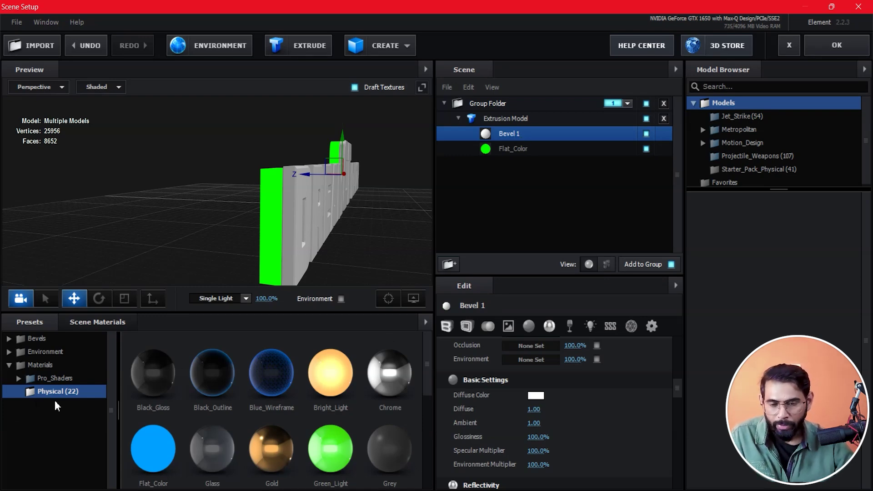
Apply the black_metal preset from Pro_Shaders > Metal to the title's letter faces.
{"action": "left_click", "coordinate": [20, 383]}
{"action": "left_click", "coordinate": [59, 431]}
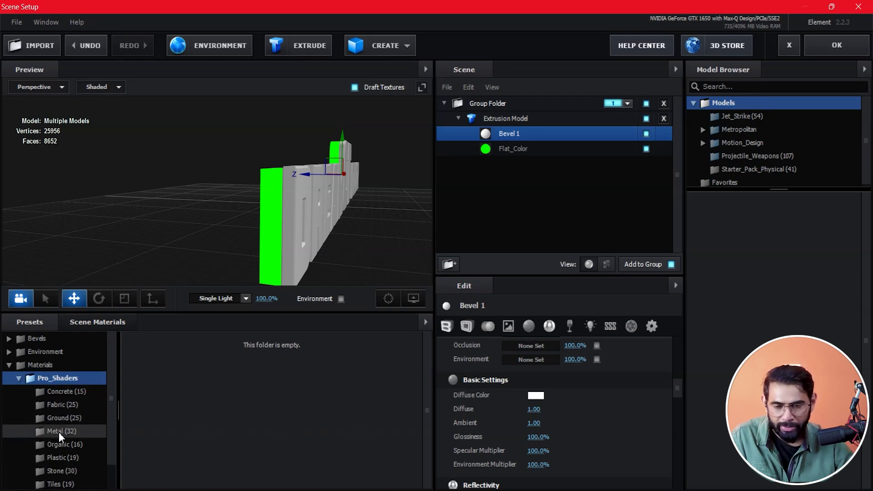
{"action": "scroll", "coordinate": [300, 419], "scroll_direction": "down", "scroll_amount": 3}
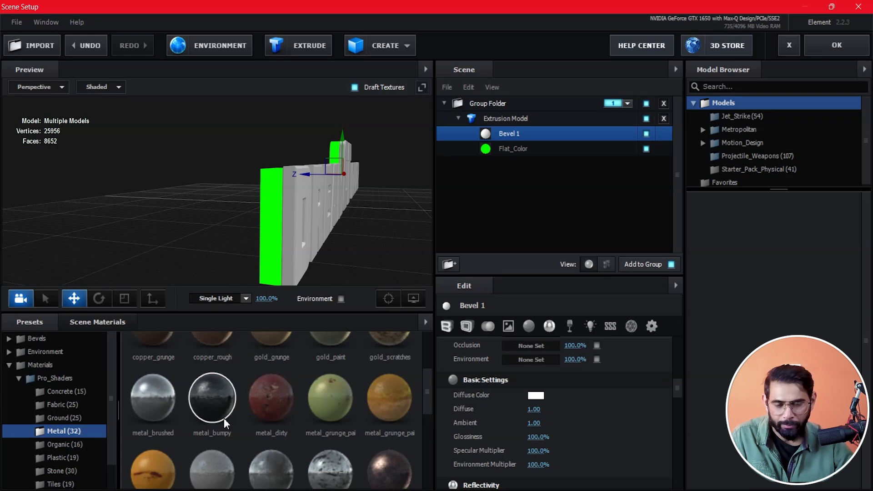
{"action": "scroll", "coordinate": [224, 418], "scroll_direction": "down", "scroll_amount": 3}
{"action": "scroll", "coordinate": [224, 418], "scroll_direction": "up", "scroll_amount": 5}
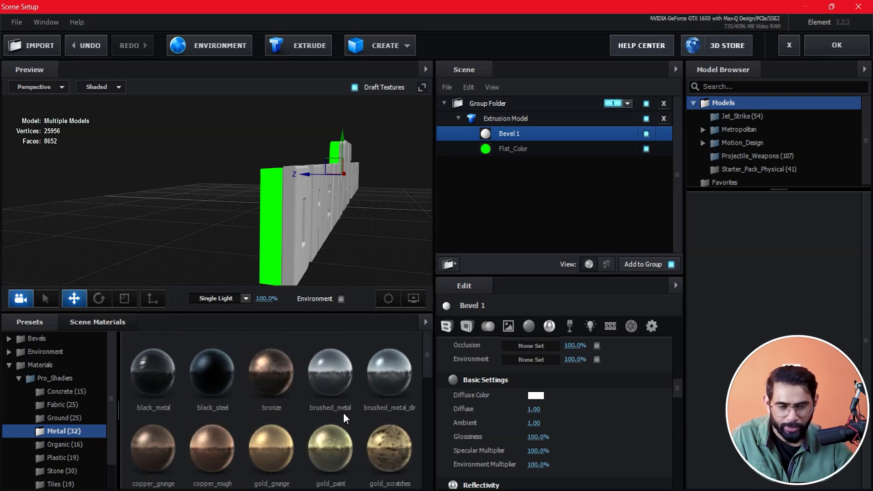
{"action": "left_click_drag", "start_coordinate": [337, 389], "coordinate": [298, 207]}
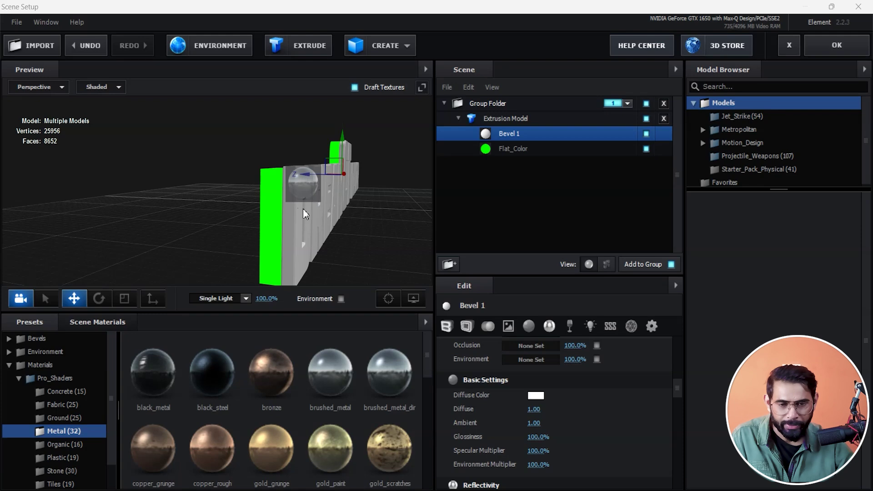
{"action": "left_click_drag", "start_coordinate": [358, 248], "coordinate": [366, 252]}
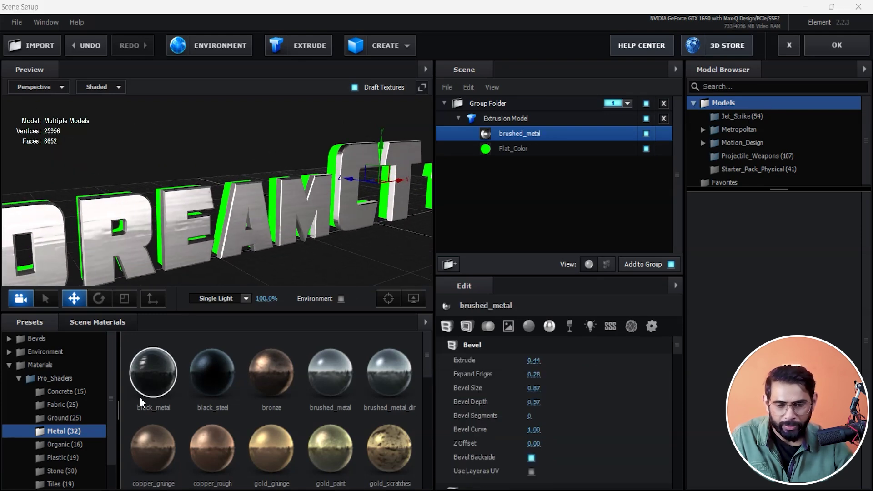
{"action": "left_click", "coordinate": [108, 250]}
{"action": "left_click_drag", "start_coordinate": [184, 274], "coordinate": [280, 222]}
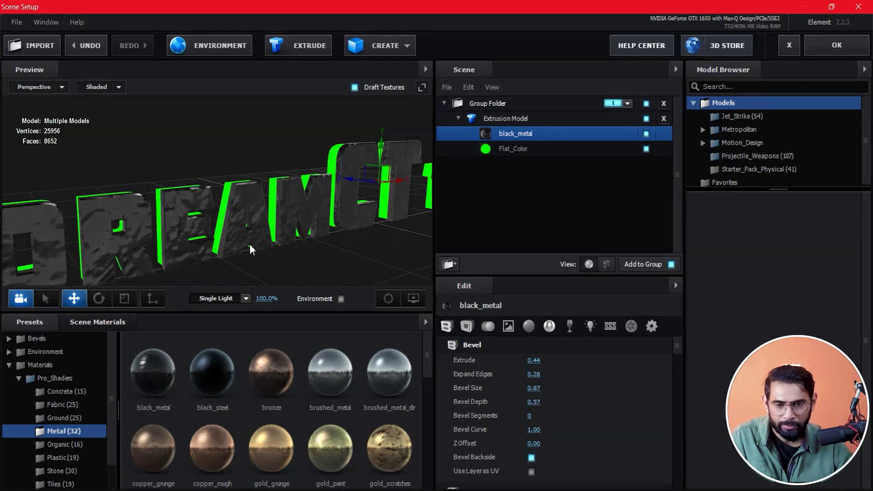
{"action": "scroll", "coordinate": [123, 238], "scroll_direction": "up", "scroll_amount": 3}
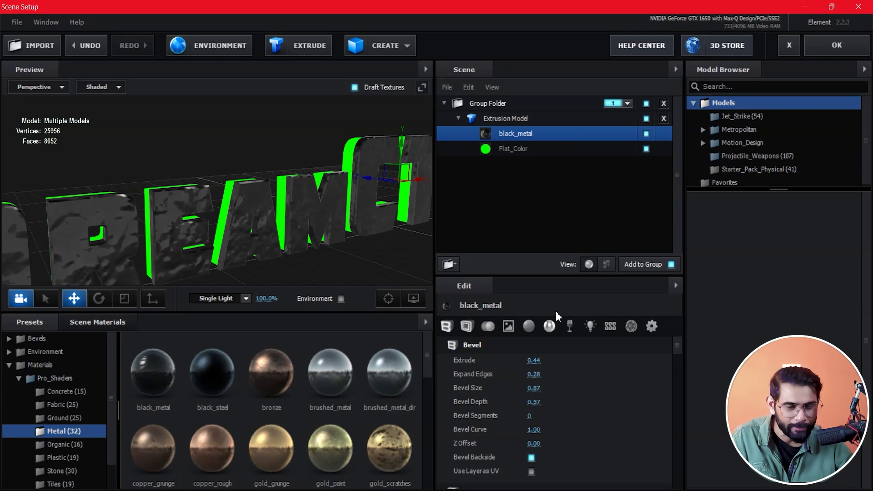
{"action": "key", "text": "Up"}
Set the Extrusion Model's UV Repeat to 0.00, 0.00.
{"action": "left_click_drag", "start_coordinate": [529, 426], "coordinate": [540, 427]}
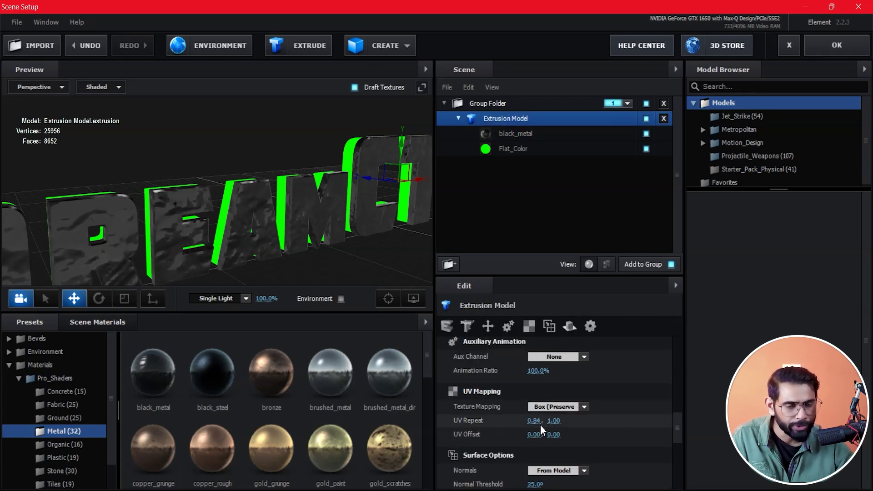
{"action": "mouse_move", "coordinate": [534, 420]}
{"action": "left_mouse_down"}
{"action": "mouse_move", "coordinate": [522, 426]}
{"action": "mouse_move", "coordinate": [869, 359]}
{"action": "mouse_move", "coordinate": [553, 420]}
{"action": "left_mouse_up"}
{"action": "left_click_drag", "start_coordinate": [556, 420], "coordinate": [513, 422]}
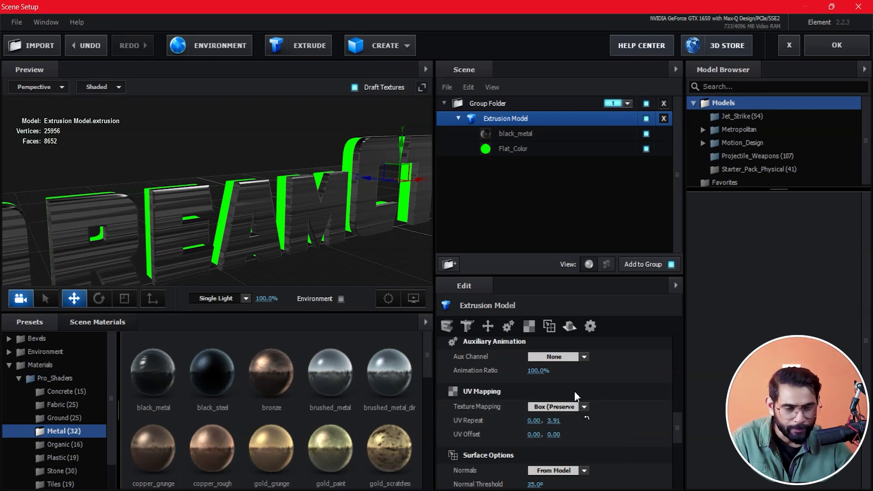
{"action": "left_click", "coordinate": [554, 421]}
{"action": "type", "text": "0"}
{"action": "key", "text": "Return"}
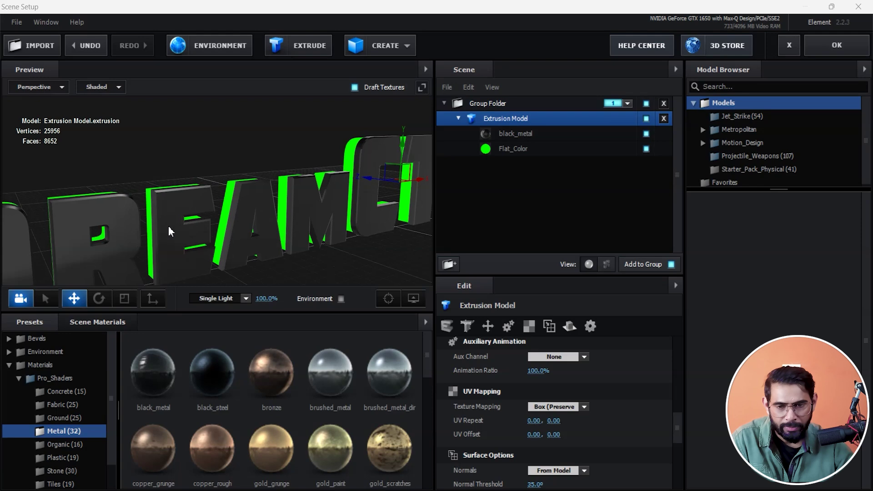
Zoom and orbit the preview to inspect the black metal DREAM letters and green edges.
{"action": "scroll", "coordinate": [198, 210], "scroll_direction": "up", "scroll_amount": 3}
{"action": "scroll", "coordinate": [196, 192], "scroll_direction": "up", "scroll_amount": 3}
{"action": "scroll", "coordinate": [195, 192], "scroll_direction": "up", "scroll_amount": 3}
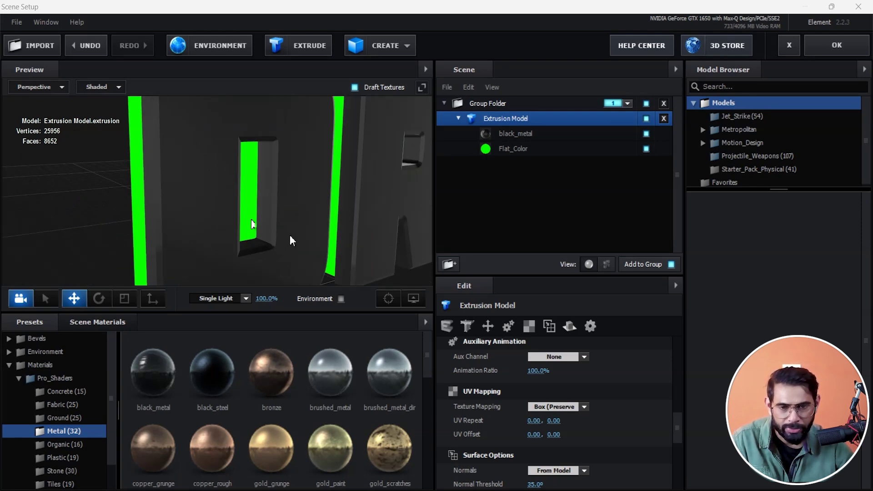
{"action": "scroll", "coordinate": [280, 234], "scroll_direction": "down", "scroll_amount": 3}
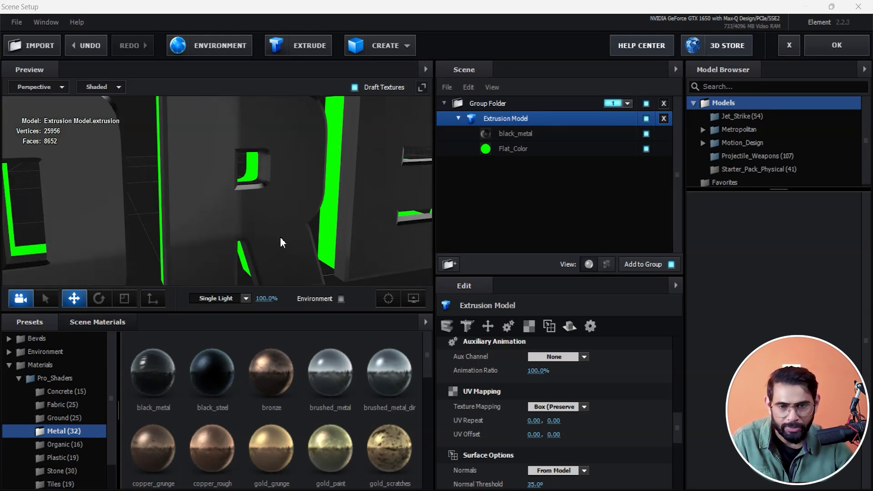
{"action": "scroll", "coordinate": [280, 236], "scroll_direction": "down", "scroll_amount": 3}
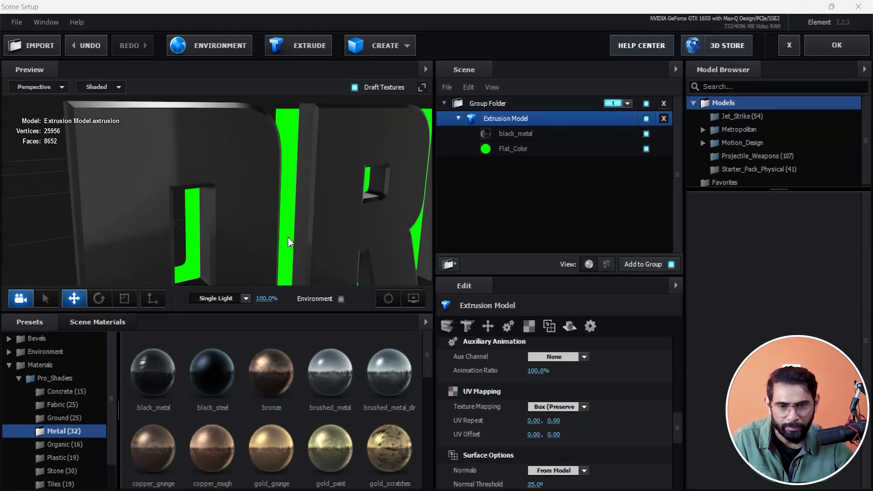
{"action": "scroll", "coordinate": [288, 237], "scroll_direction": "down", "scroll_amount": 3}
{"action": "scroll", "coordinate": [288, 225], "scroll_direction": "down", "scroll_amount": 2}
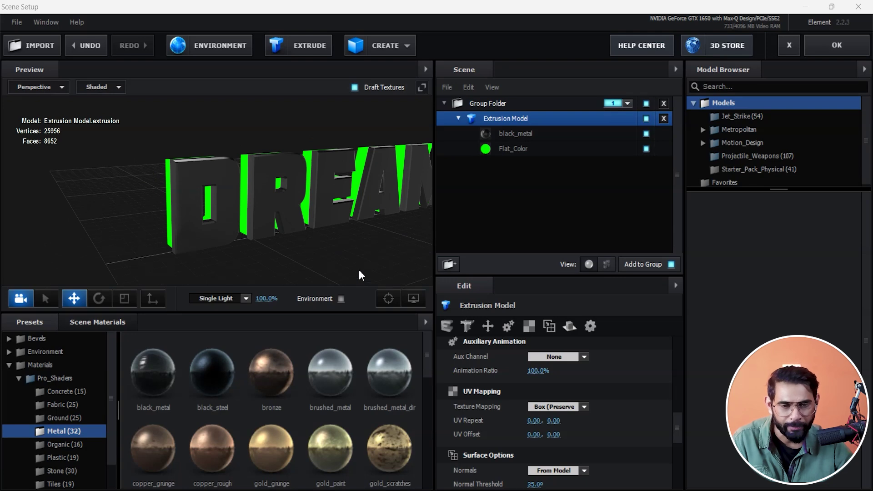
{"action": "left_click_drag", "start_coordinate": [359, 274], "coordinate": [352, 266]}
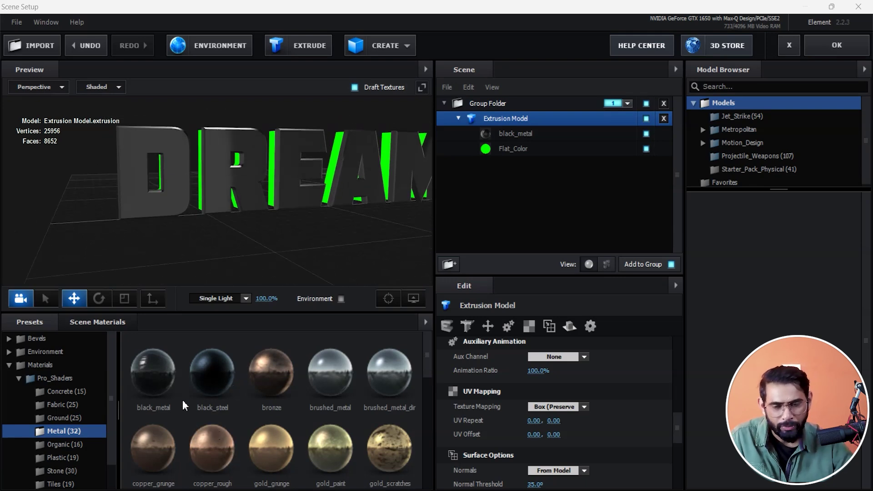
{"action": "scroll", "coordinate": [181, 399], "scroll_direction": "down", "scroll_amount": 3}
{"action": "scroll", "coordinate": [182, 400], "scroll_direction": "down", "scroll_amount": 2}
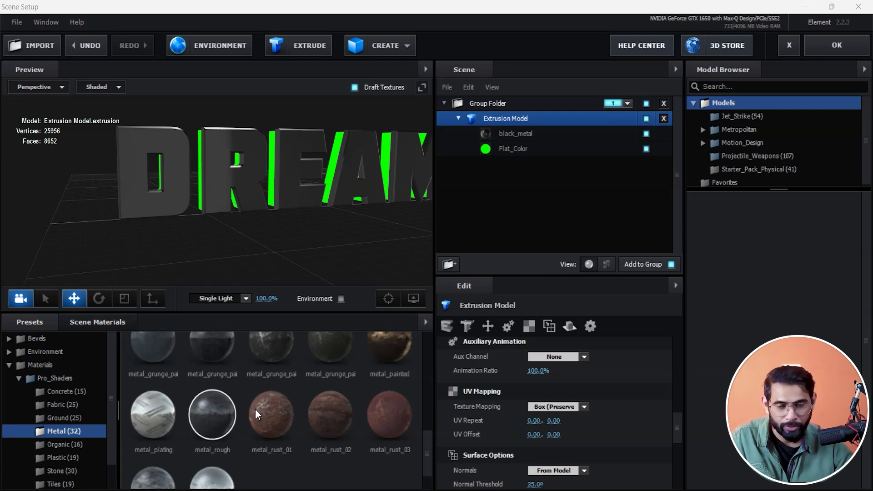
{"action": "scroll", "coordinate": [261, 213], "scroll_direction": "down", "scroll_amount": 2}
{"action": "mouse_move", "coordinate": [269, 218]}
{"action": "left_mouse_down"}
{"action": "mouse_move", "coordinate": [308, 222]}
{"action": "mouse_move", "coordinate": [299, 229]}
{"action": "left_mouse_up"}
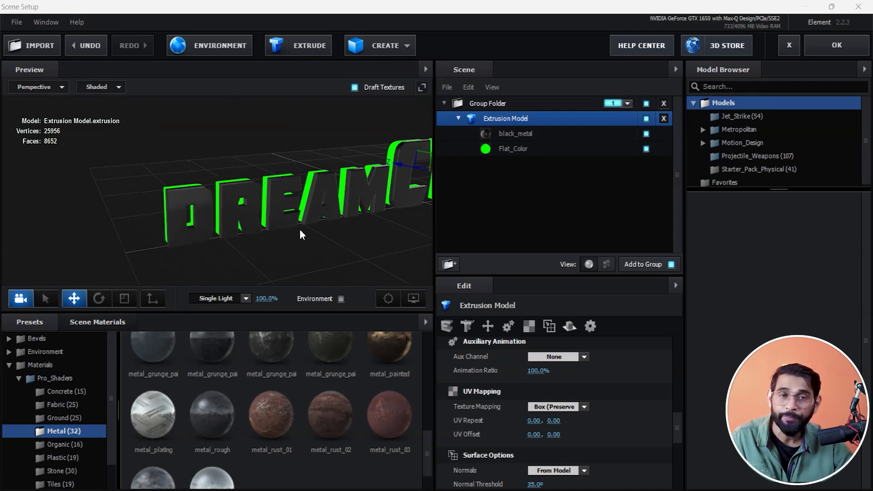
{"action": "right_click", "coordinate": [502, 120]}
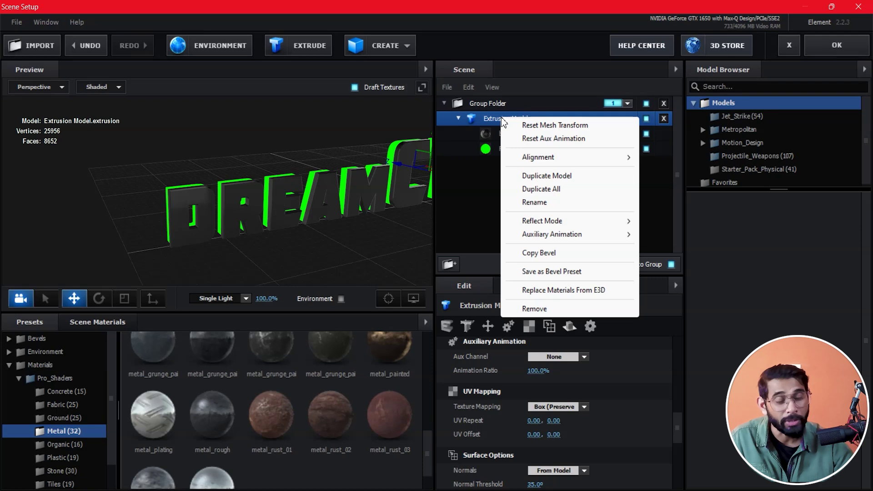
Duplicate the Extrusion Model.
{"action": "left_click", "coordinate": [541, 188]}
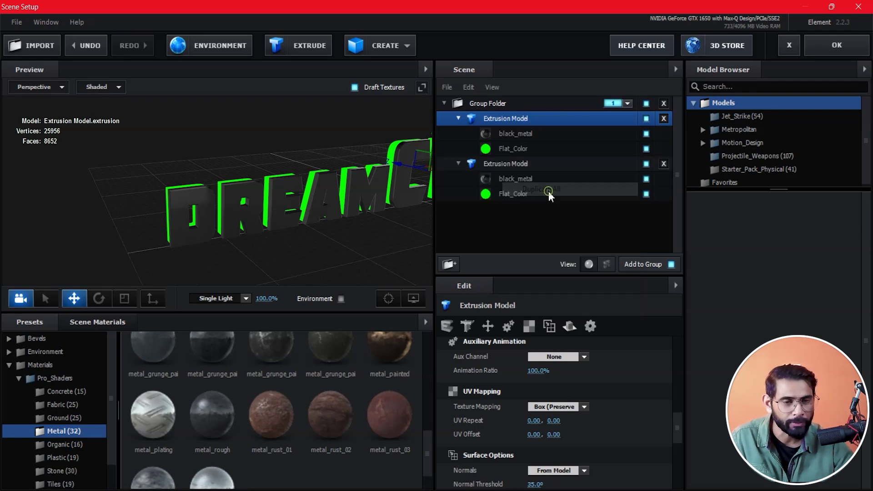
{"action": "left_click", "coordinate": [517, 148]}
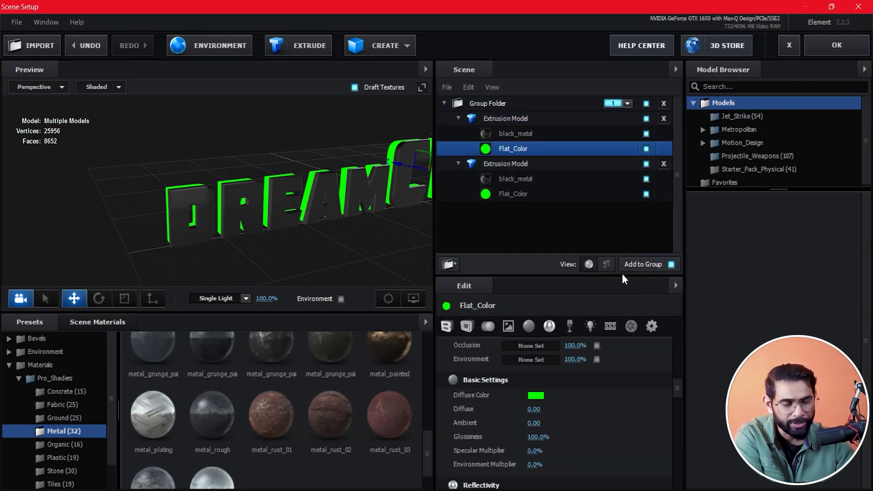
{"action": "key", "text": "ctrl+z"}
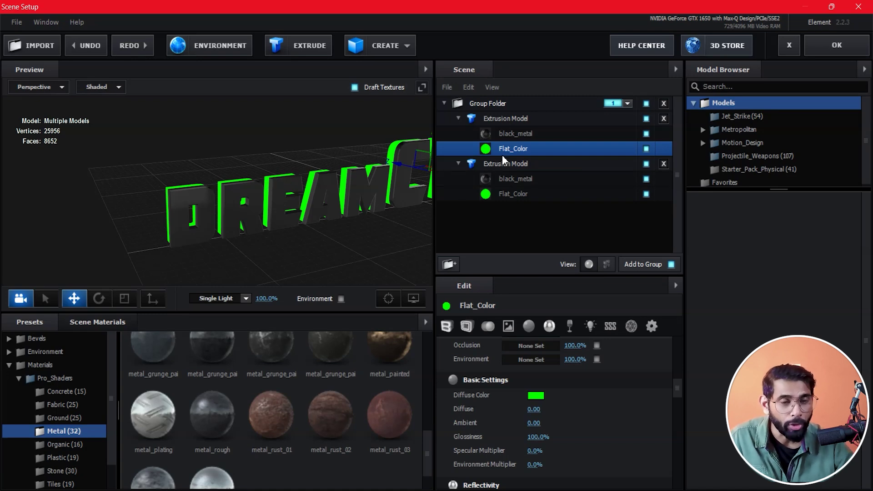
Hide the first model's green Flat_Color bevel and select its black_metal material.
{"action": "left_click", "coordinate": [646, 148]}
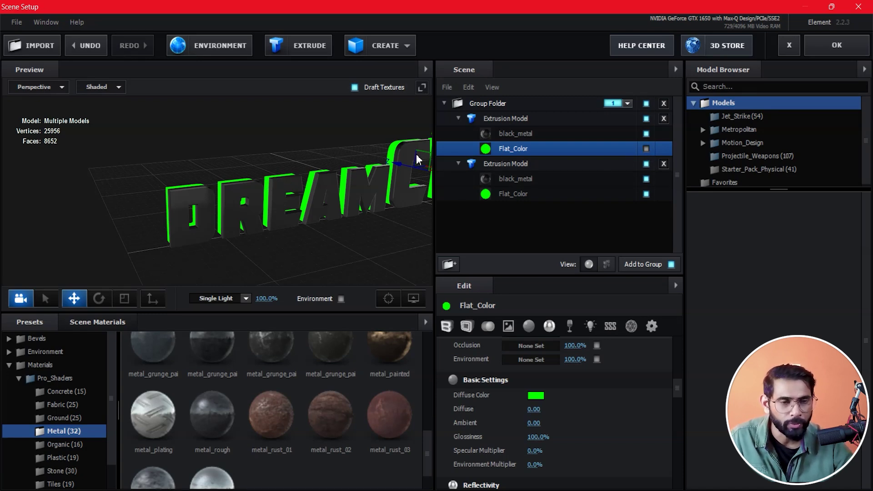
{"action": "left_click", "coordinate": [524, 133]}
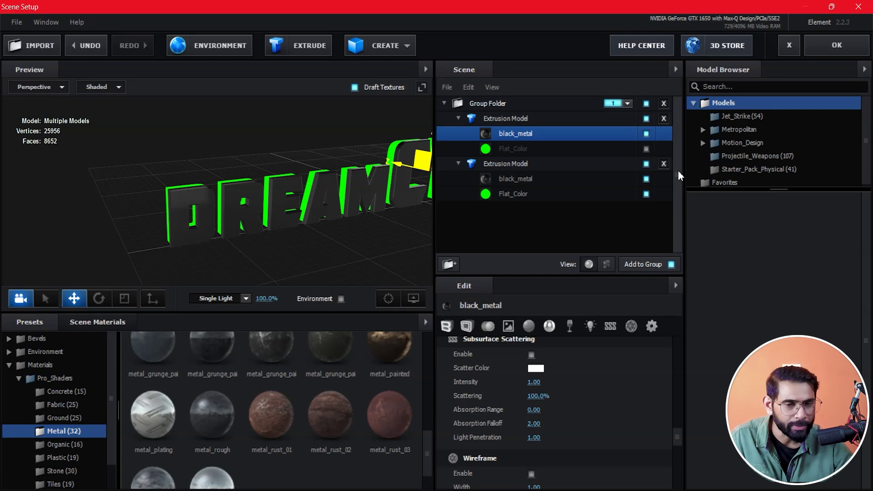
{"action": "scroll", "coordinate": [564, 412], "scroll_direction": "down", "scroll_amount": 2}
{"action": "scroll", "coordinate": [563, 412], "scroll_direction": "up", "scroll_amount": 2}
{"action": "scroll", "coordinate": [618, 418], "scroll_direction": "up", "scroll_amount": 2}
{"action": "scroll", "coordinate": [610, 416], "scroll_direction": "up", "scroll_amount": 3}
{"action": "scroll", "coordinate": [598, 409], "scroll_direction": "up", "scroll_amount": 3}
{"action": "scroll", "coordinate": [667, 413], "scroll_direction": "up", "scroll_amount": 2}
{"action": "scroll", "coordinate": [678, 391], "scroll_direction": "up", "scroll_amount": 1}
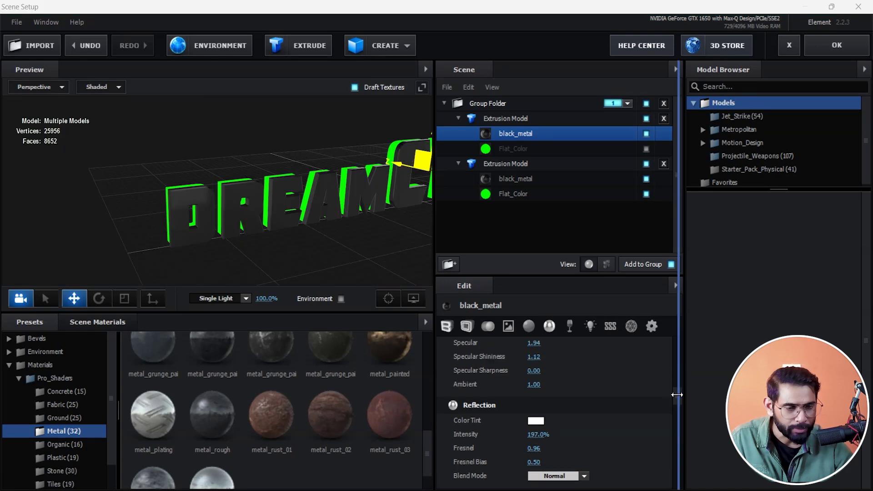
{"action": "left_click_drag", "start_coordinate": [681, 402], "coordinate": [675, 396]}
{"action": "scroll", "coordinate": [673, 380], "scroll_direction": "up", "scroll_amount": 3}
Tune the bevel Z Offset to about -2.64, undoing a Bevel Curve change, and inspect the text.
{"action": "scroll", "coordinate": [673, 381], "scroll_direction": "up", "scroll_amount": 2}
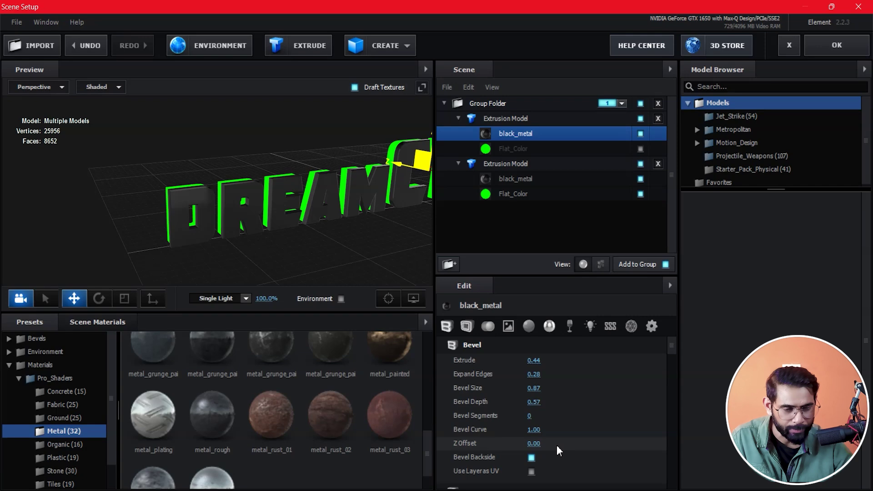
{"action": "left_click_drag", "start_coordinate": [541, 442], "coordinate": [330, 464]}
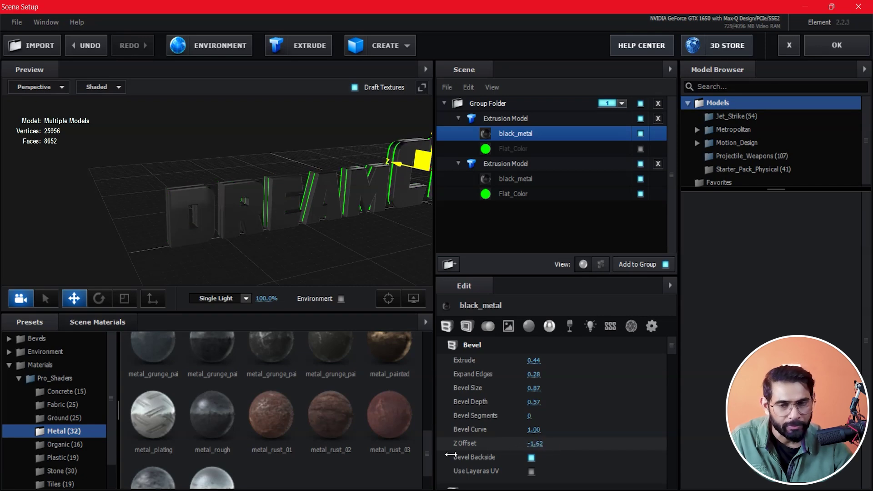
{"action": "left_click_drag", "start_coordinate": [330, 464], "coordinate": [359, 465]}
{"action": "mouse_move", "coordinate": [302, 258]}
{"action": "left_mouse_down"}
{"action": "mouse_move", "coordinate": [320, 253]}
{"action": "mouse_move", "coordinate": [323, 263]}
{"action": "mouse_move", "coordinate": [329, 245]}
{"action": "left_mouse_up"}
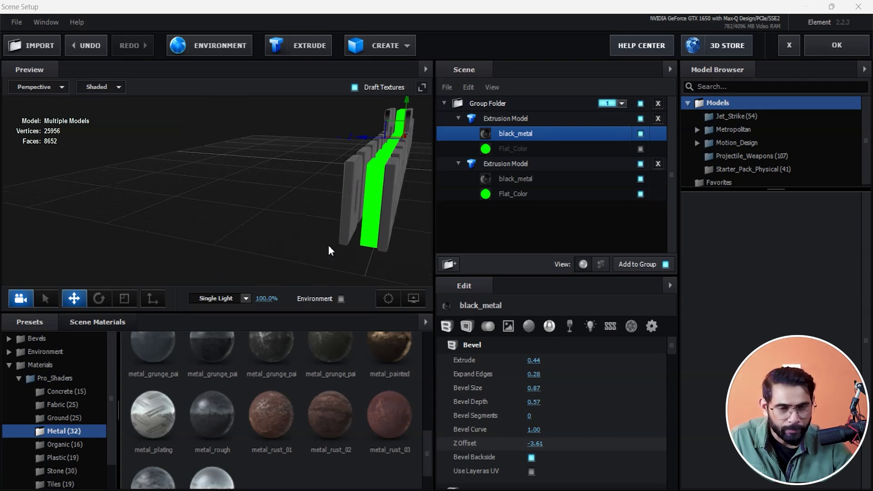
{"action": "left_click_drag", "start_coordinate": [533, 430], "coordinate": [658, 423]}
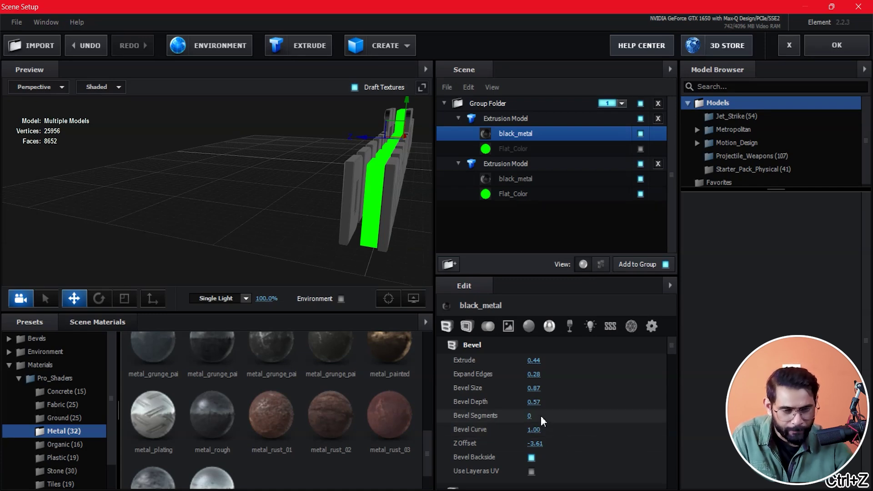
{"action": "key", "text": "ctrl+z"}
{"action": "left_click_drag", "start_coordinate": [535, 444], "coordinate": [615, 443]}
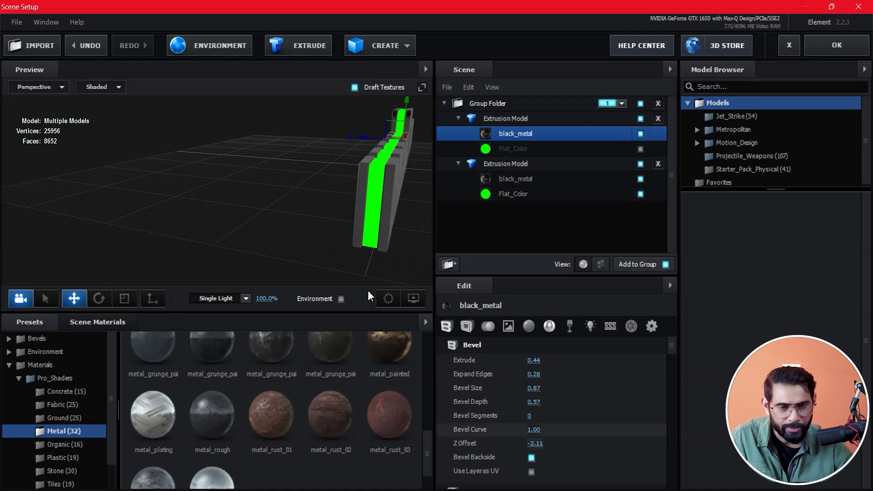
{"action": "mouse_move", "coordinate": [408, 242]}
{"action": "left_mouse_down"}
{"action": "mouse_move", "coordinate": [387, 219]}
{"action": "mouse_move", "coordinate": [425, 255]}
{"action": "mouse_move", "coordinate": [397, 239]}
{"action": "left_mouse_up"}
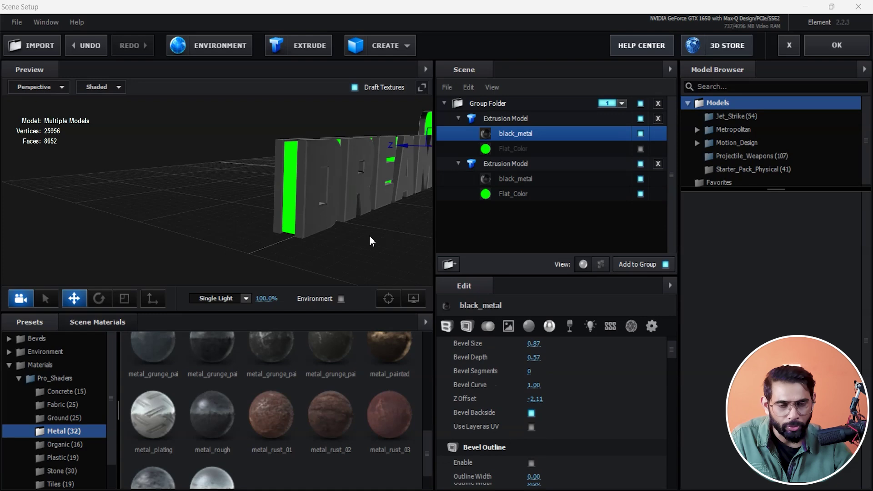
{"action": "mouse_move", "coordinate": [320, 202]}
{"action": "left_mouse_down"}
{"action": "mouse_move", "coordinate": [320, 194]}
{"action": "mouse_move", "coordinate": [290, 190]}
{"action": "mouse_move", "coordinate": [363, 220]}
{"action": "mouse_move", "coordinate": [338, 211]}
{"action": "mouse_move", "coordinate": [339, 221]}
{"action": "mouse_move", "coordinate": [340, 210]}
{"action": "mouse_move", "coordinate": [331, 217]}
{"action": "mouse_move", "coordinate": [330, 209]}
{"action": "mouse_move", "coordinate": [337, 217]}
{"action": "left_mouse_up"}
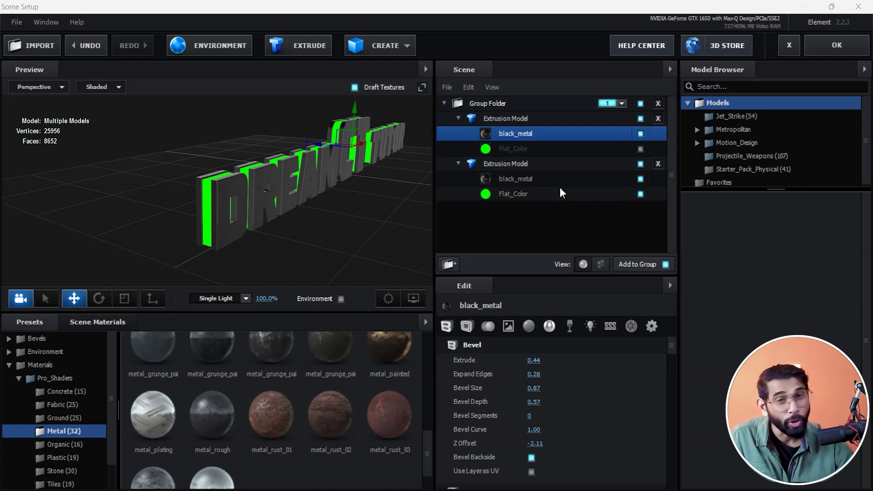
Put the second extrusion model on Auxiliary Animation Channel 1.
{"action": "right_click", "coordinate": [516, 163]}
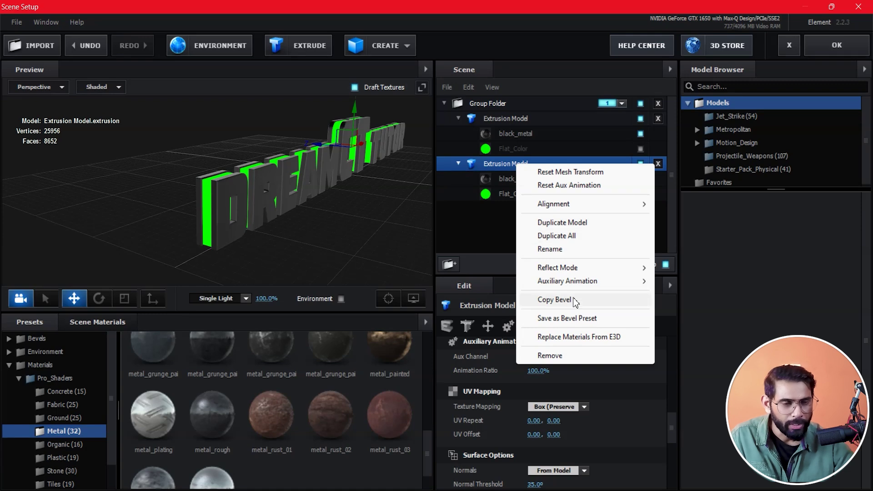
{"action": "mouse_move", "coordinate": [568, 269]}
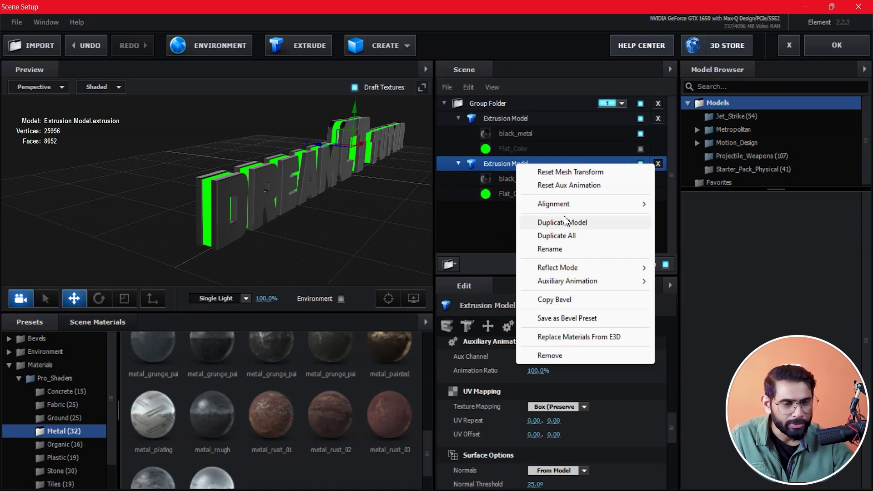
{"action": "mouse_move", "coordinate": [557, 286]}
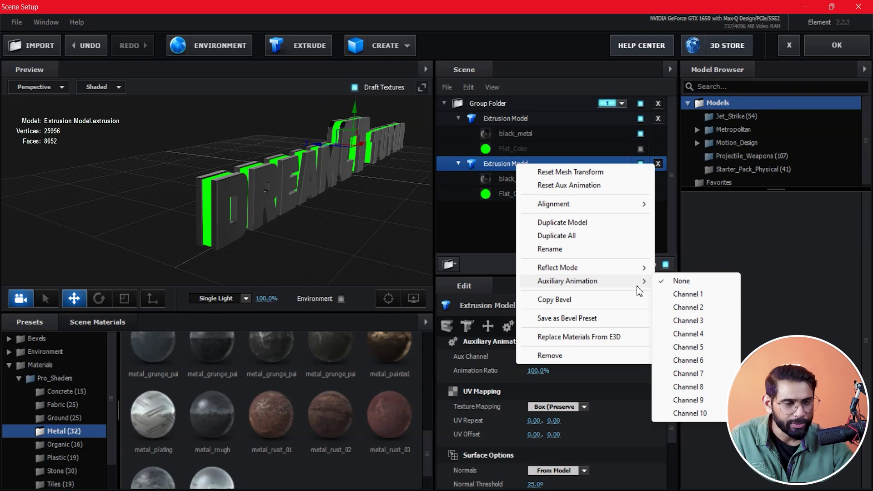
{"action": "left_click", "coordinate": [695, 295]}
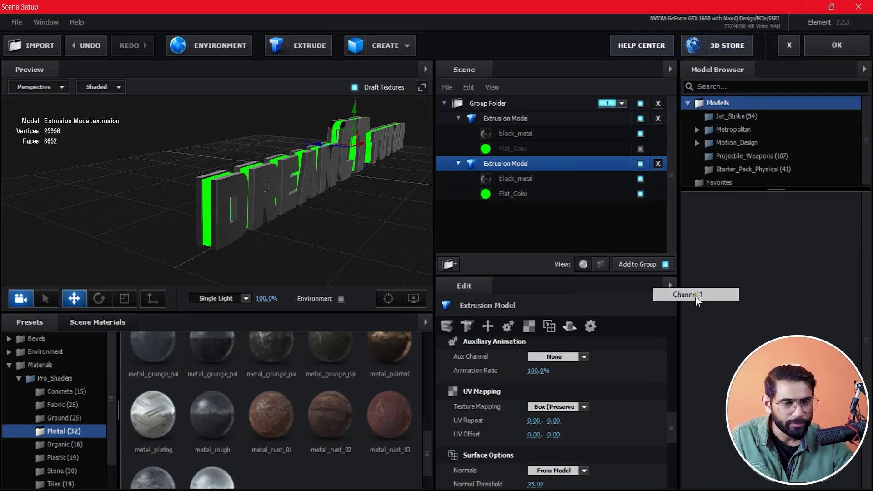
Select the first extrusion model, set it to Auxiliary Animation Channel 2, and check the preview.
{"action": "left_click", "coordinate": [509, 119]}
{"action": "left_click", "coordinate": [509, 119]}
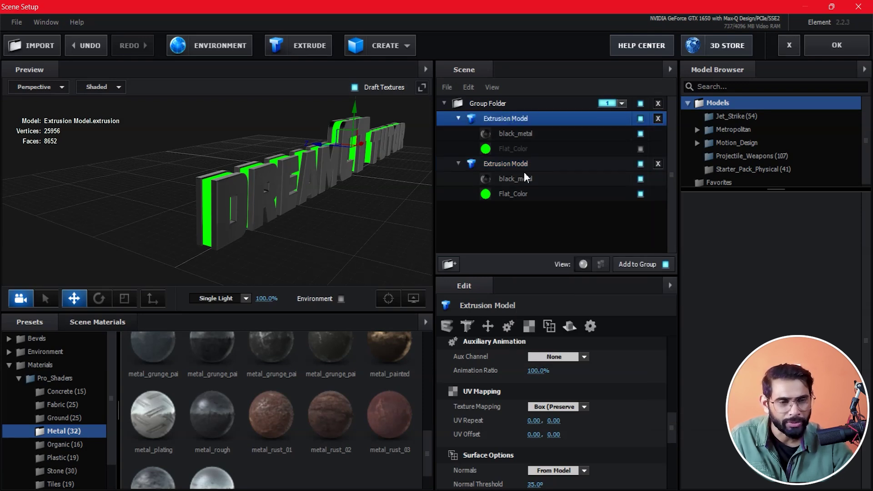
{"action": "right_click", "coordinate": [518, 129]}
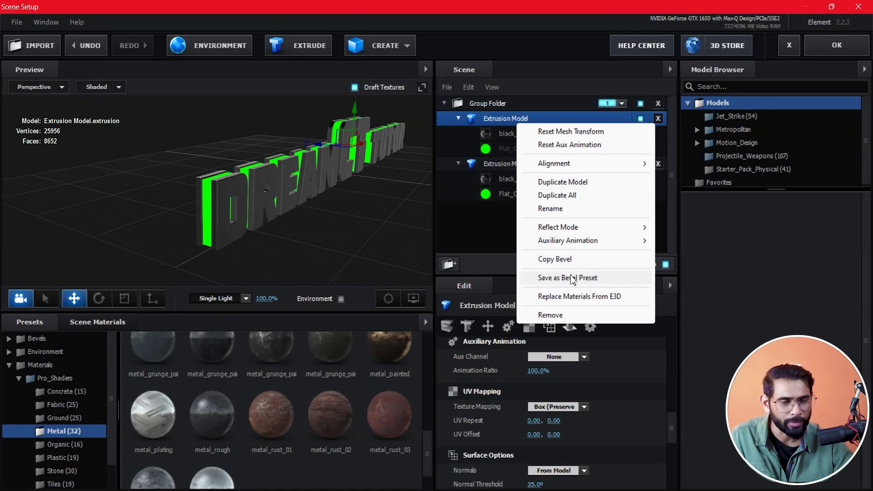
{"action": "mouse_move", "coordinate": [575, 246]}
{"action": "left_click", "coordinate": [693, 267]}
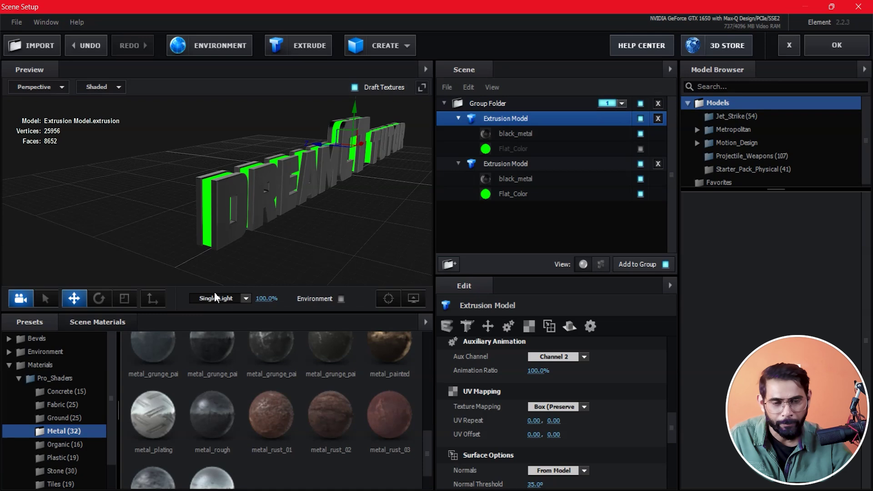
{"action": "left_click_drag", "start_coordinate": [292, 280], "coordinate": [354, 261]}
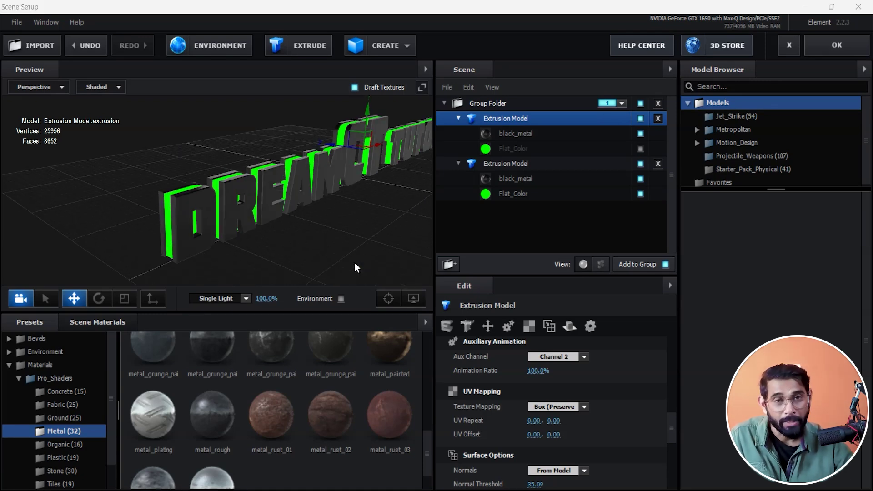
Create a plane primitive and give it a size of 10 by 6.
{"action": "left_click", "coordinate": [408, 53]}
{"action": "left_click", "coordinate": [531, 74]}
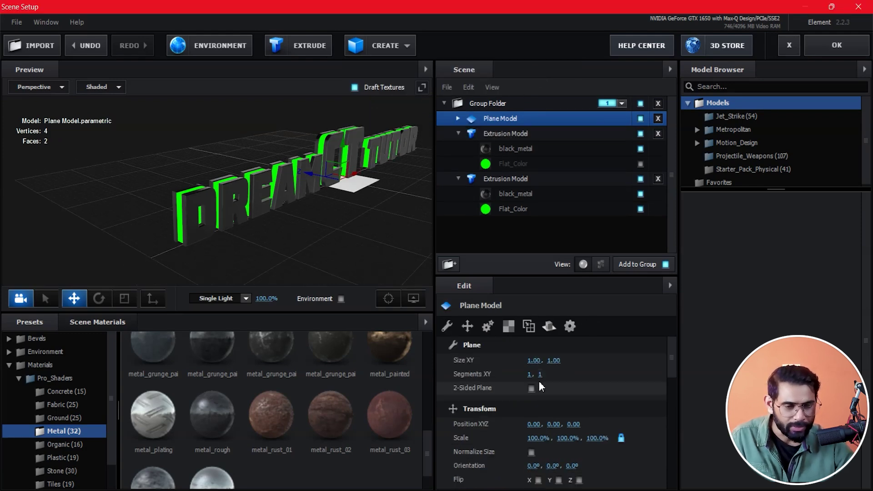
{"action": "left_click", "coordinate": [539, 361]}
{"action": "type", "text": "10"}
{"action": "key", "text": "Tab"}
{"action": "type", "text": "6"}
{"action": "key", "text": "Return"}
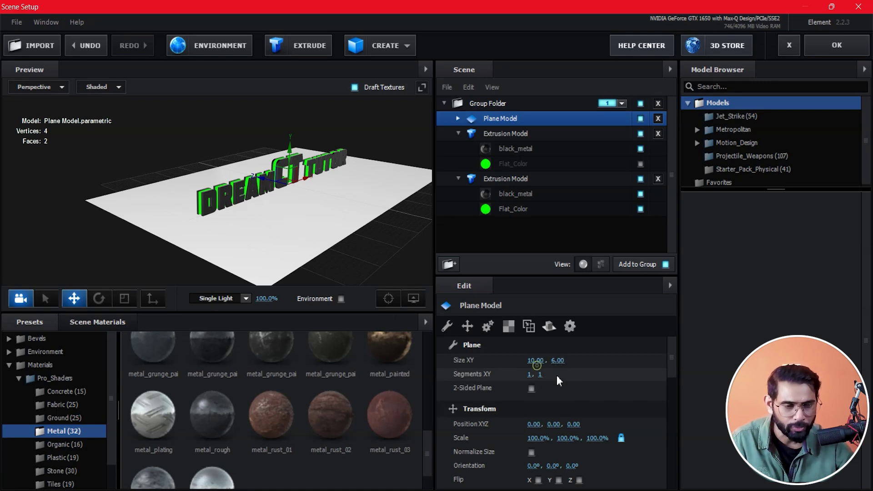
Resize the plane to 12.00 by 10.00.
{"action": "left_click", "coordinate": [537, 362]}
{"action": "type", "text": "12"}
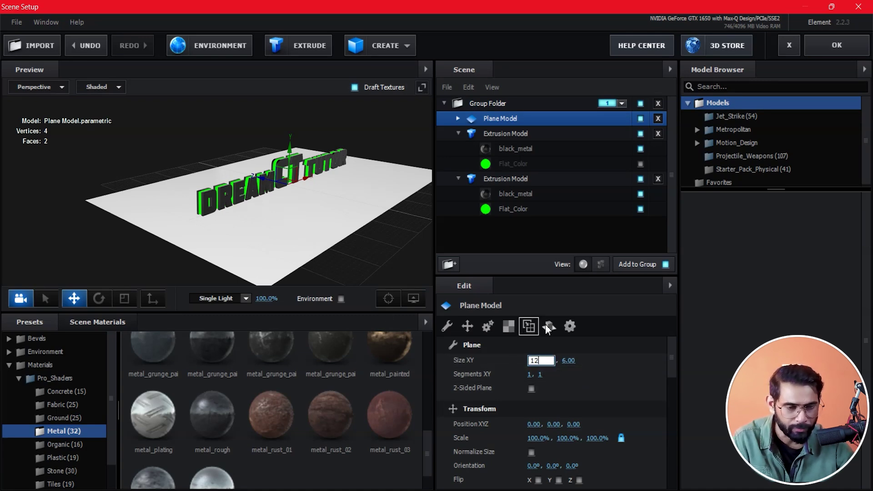
{"action": "key", "text": "Return"}
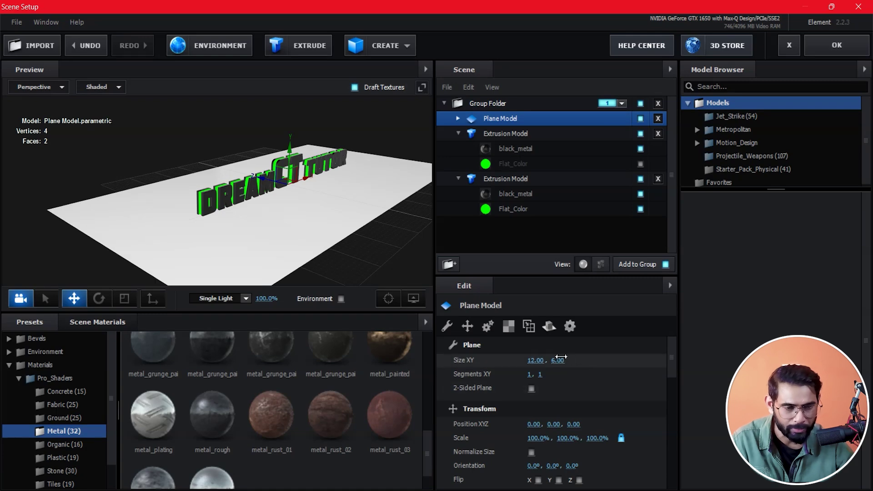
{"action": "left_click", "coordinate": [560, 361]}
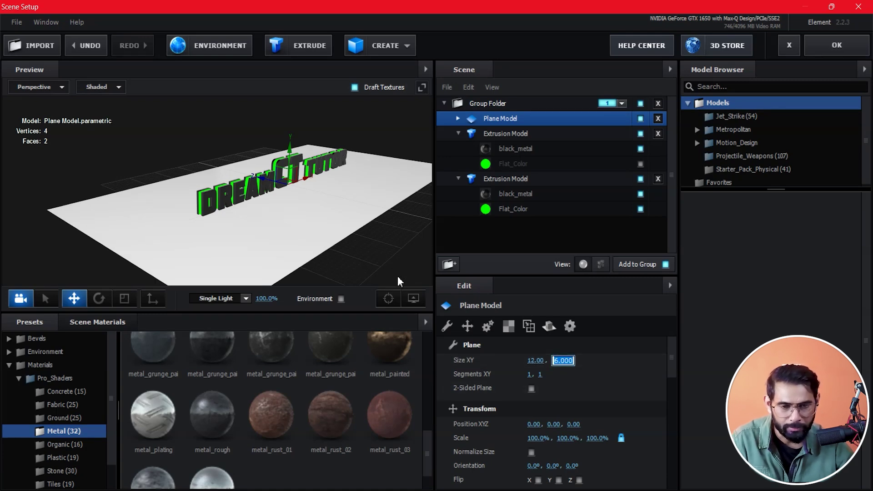
{"action": "type", "text": "10"}
{"action": "key", "text": "Return"}
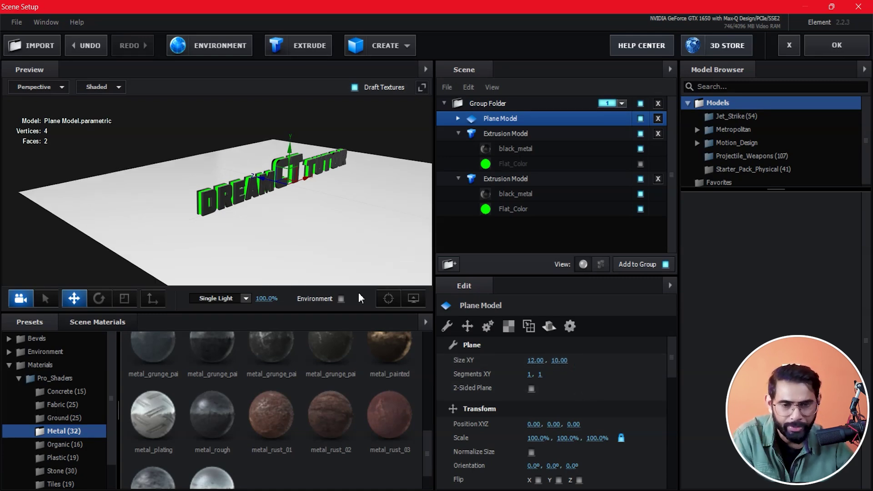
Rotate the plane upright to 270° on X and move it back to Z 0.14.
{"action": "key", "text": "r"}
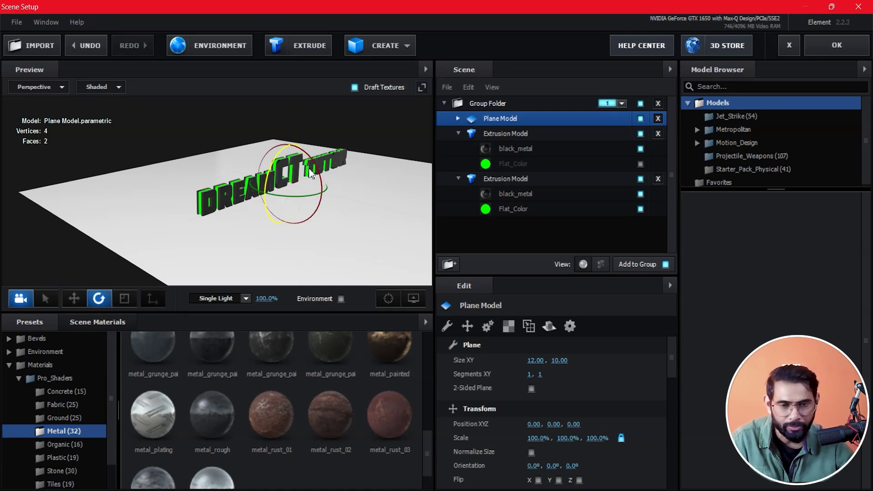
{"action": "mouse_move", "coordinate": [323, 177]}
{"action": "left_mouse_down"}
{"action": "mouse_move", "coordinate": [326, 196]}
{"action": "mouse_move", "coordinate": [382, 235]}
{"action": "mouse_move", "coordinate": [174, 168]}
{"action": "left_mouse_up"}
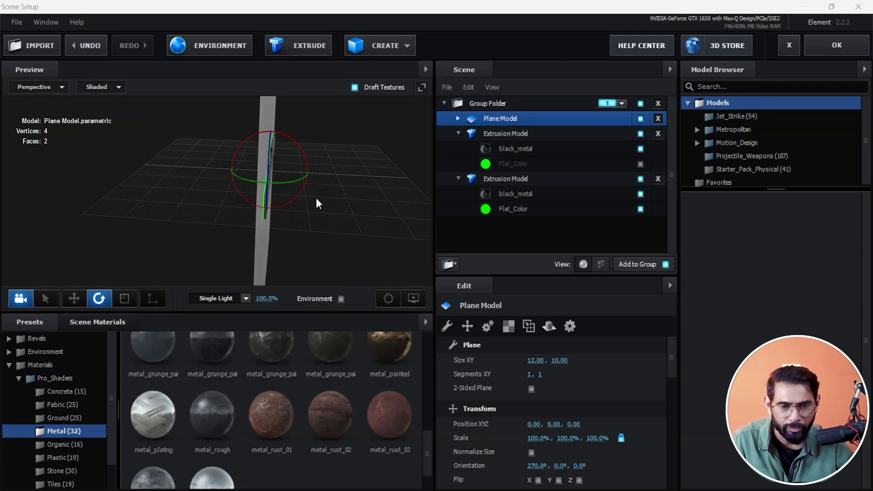
{"action": "left_click_drag", "start_coordinate": [175, 168], "coordinate": [315, 197]}
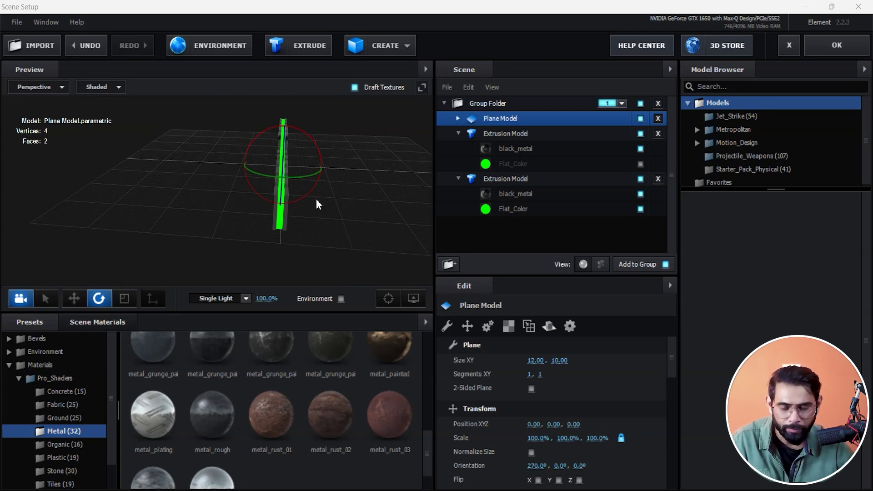
{"action": "key", "text": "w"}
{"action": "left_click_drag", "start_coordinate": [315, 206], "coordinate": [321, 201]}
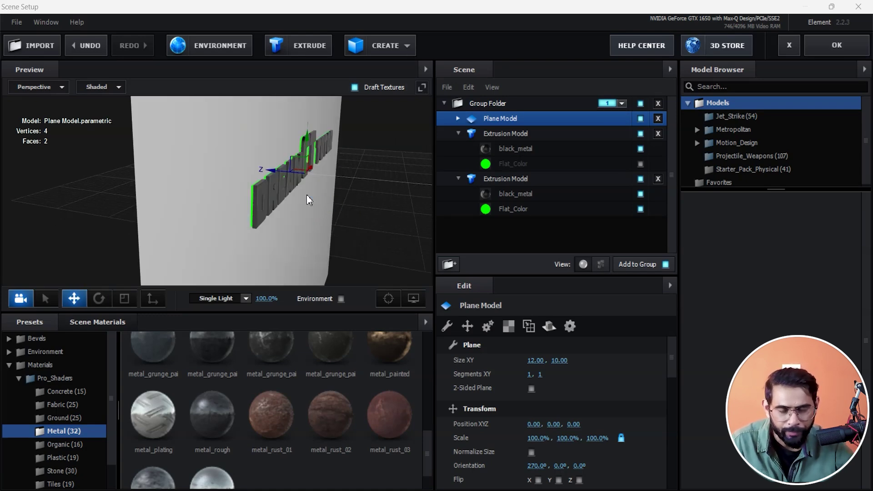
{"action": "left_click_drag", "start_coordinate": [282, 170], "coordinate": [277, 169]}
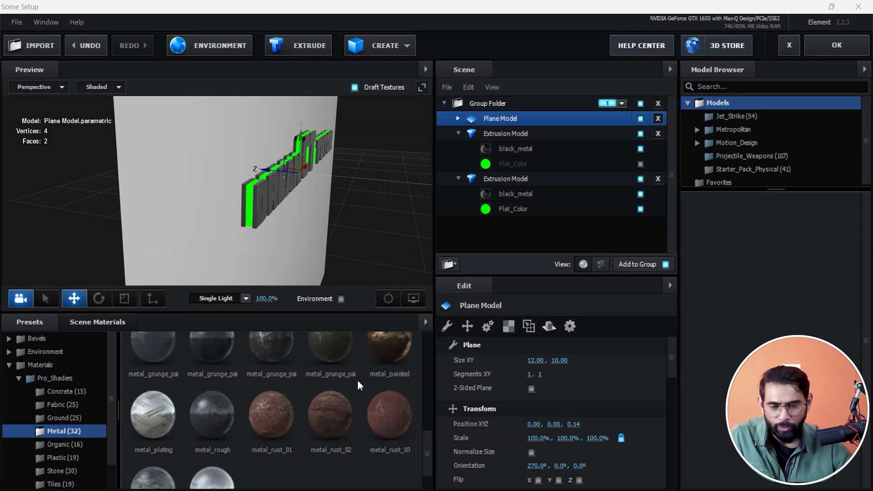
Browse the top-level and Physical material presets for the wall.
{"action": "left_click", "coordinate": [59, 367]}
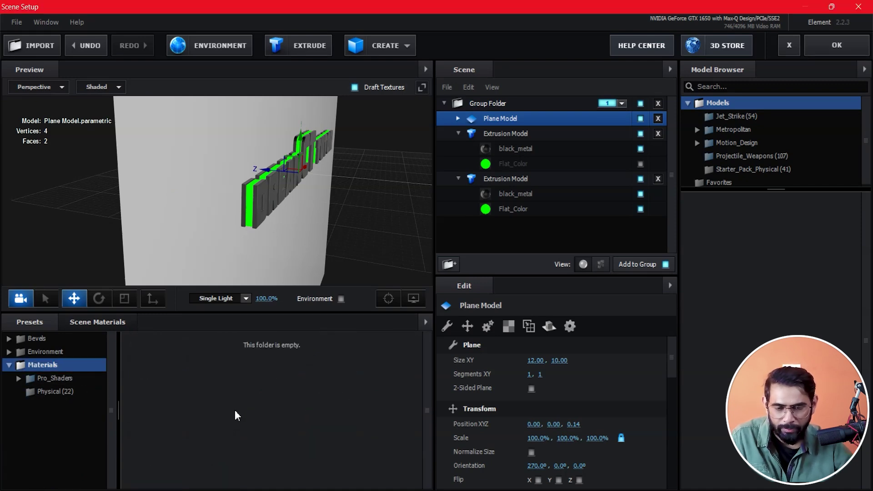
{"action": "left_click", "coordinate": [52, 391]}
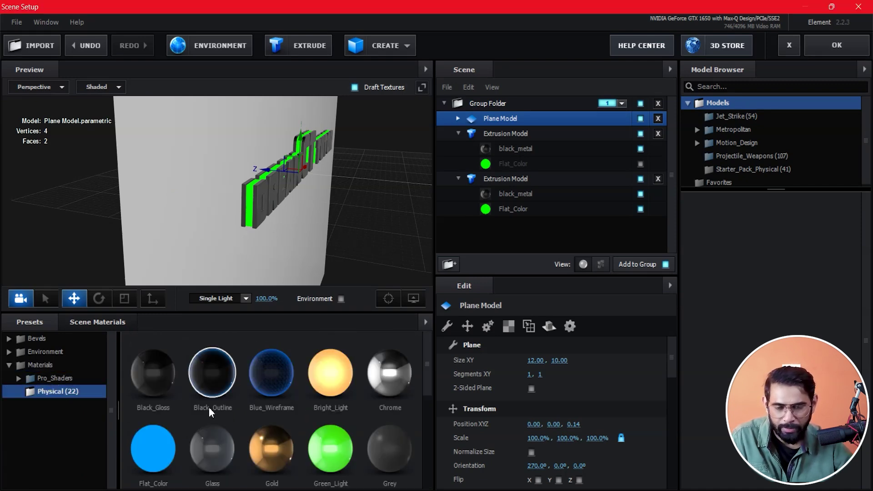
{"action": "mouse_move", "coordinate": [170, 391]}
{"action": "left_mouse_down"}
{"action": "mouse_move", "coordinate": [201, 195]}
{"action": "mouse_move", "coordinate": [233, 419]}
{"action": "left_mouse_up"}
{"action": "scroll", "coordinate": [232, 418], "scroll_direction": "down", "scroll_amount": 2}
{"action": "scroll", "coordinate": [232, 418], "scroll_direction": "down", "scroll_amount": 3}
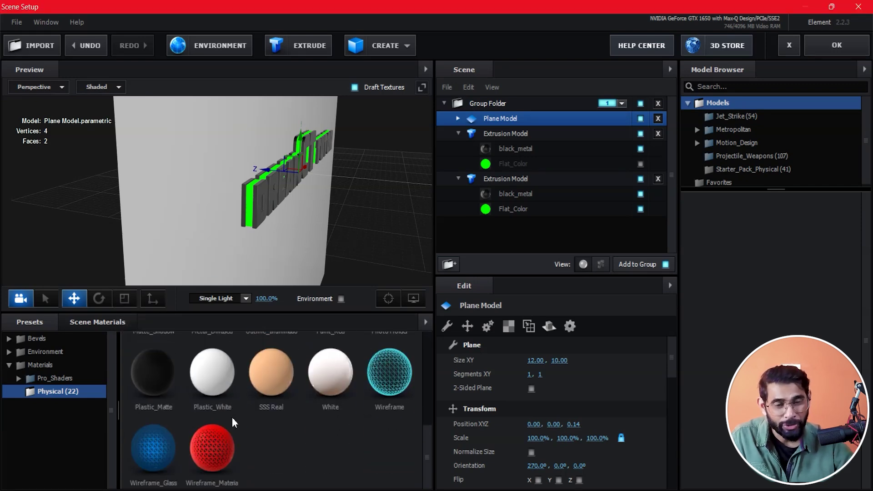
Apply the Pro_Shaders metal_grunge preset to the wall plane, check it, then undo the last change.
{"action": "double_click", "coordinate": [43, 378]}
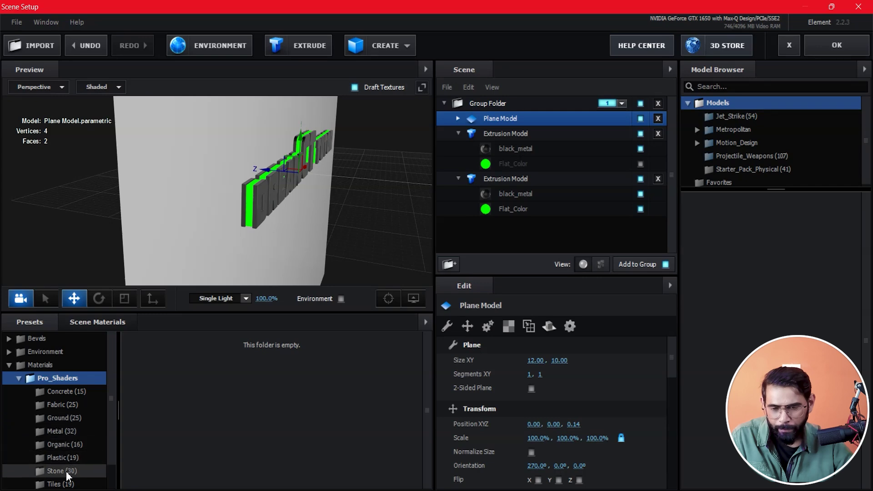
{"action": "left_click", "coordinate": [68, 435]}
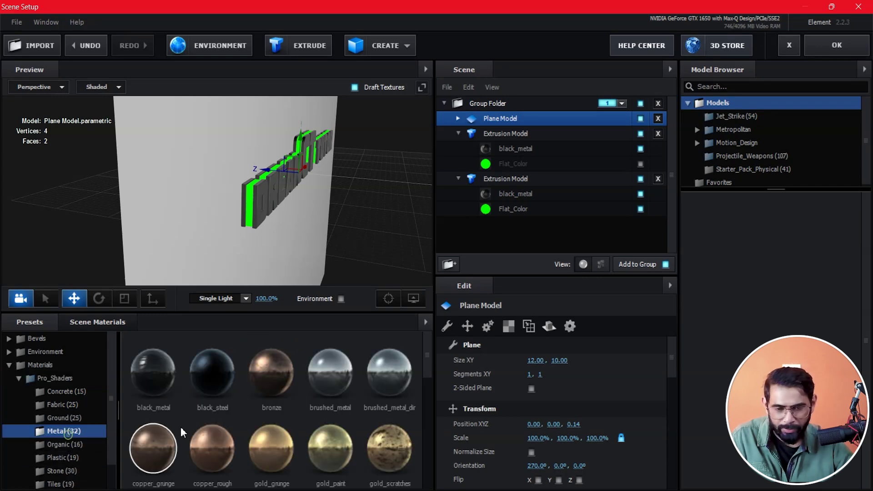
{"action": "scroll", "coordinate": [326, 424], "scroll_direction": "down", "scroll_amount": 2}
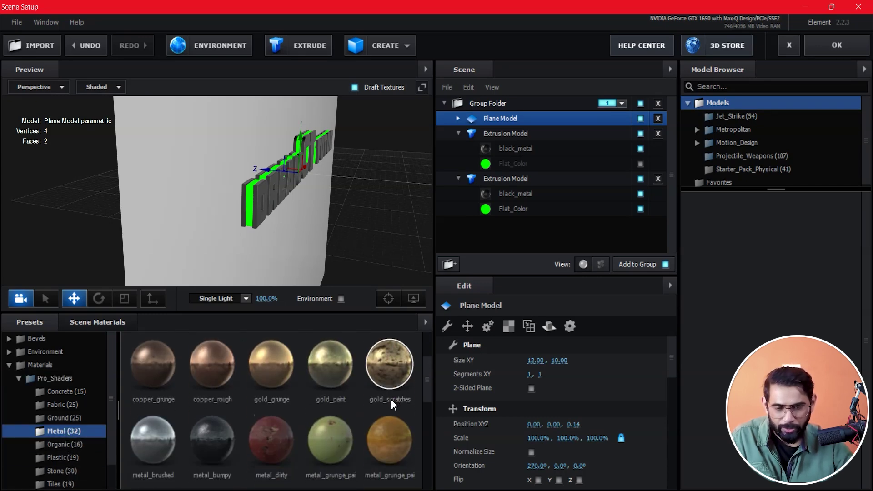
{"action": "scroll", "coordinate": [298, 441], "scroll_direction": "down", "scroll_amount": 3}
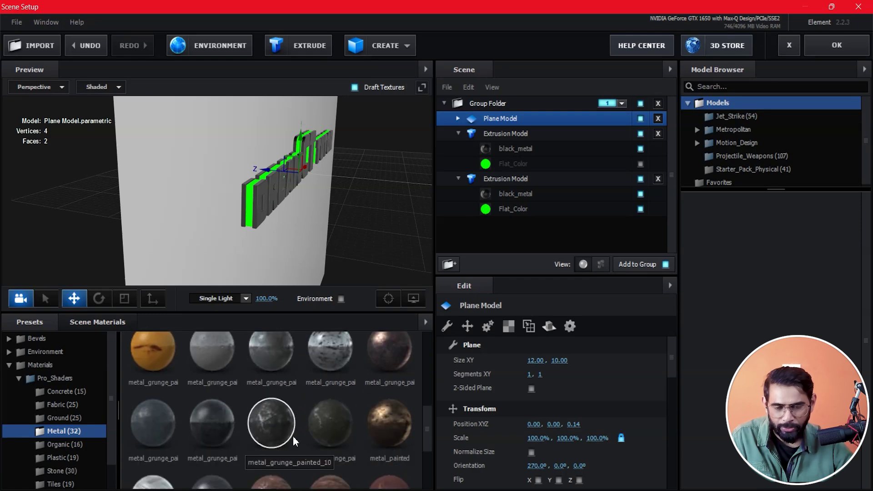
{"action": "scroll", "coordinate": [289, 436], "scroll_direction": "down", "scroll_amount": 3}
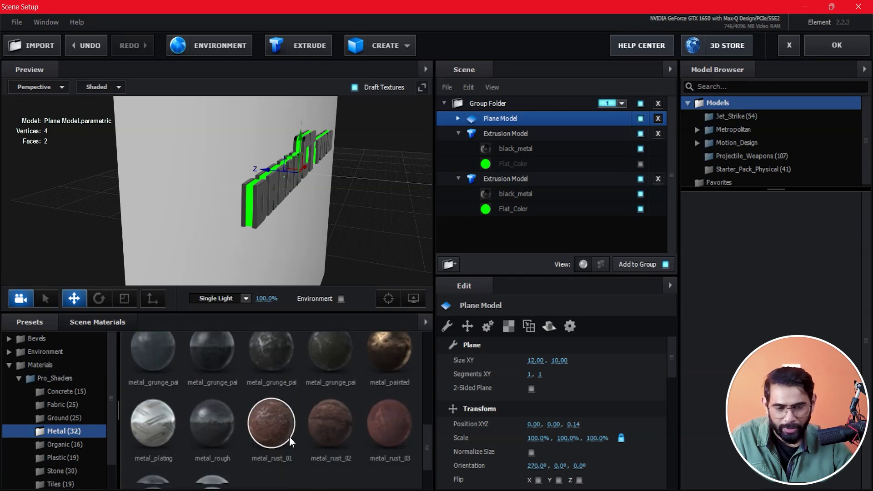
{"action": "scroll", "coordinate": [248, 434], "scroll_direction": "up", "scroll_amount": 2}
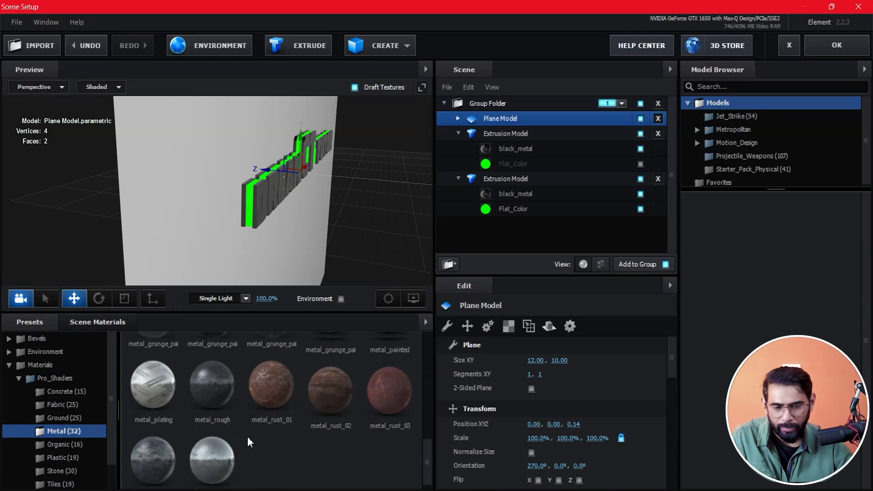
{"action": "scroll", "coordinate": [247, 437], "scroll_direction": "up", "scroll_amount": 1}
{"action": "left_click_drag", "start_coordinate": [247, 437], "coordinate": [196, 228]}
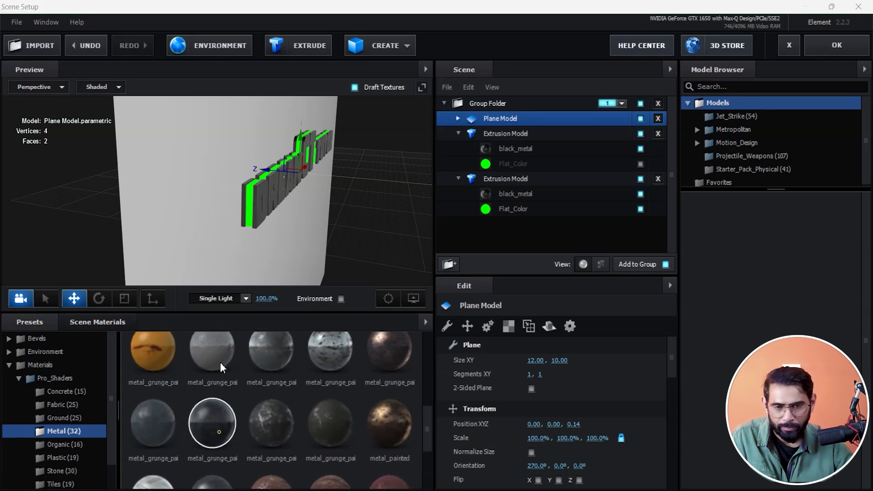
{"action": "mouse_move", "coordinate": [379, 236]}
{"action": "left_mouse_down"}
{"action": "mouse_move", "coordinate": [350, 210]}
{"action": "mouse_move", "coordinate": [360, 232]}
{"action": "left_mouse_up"}
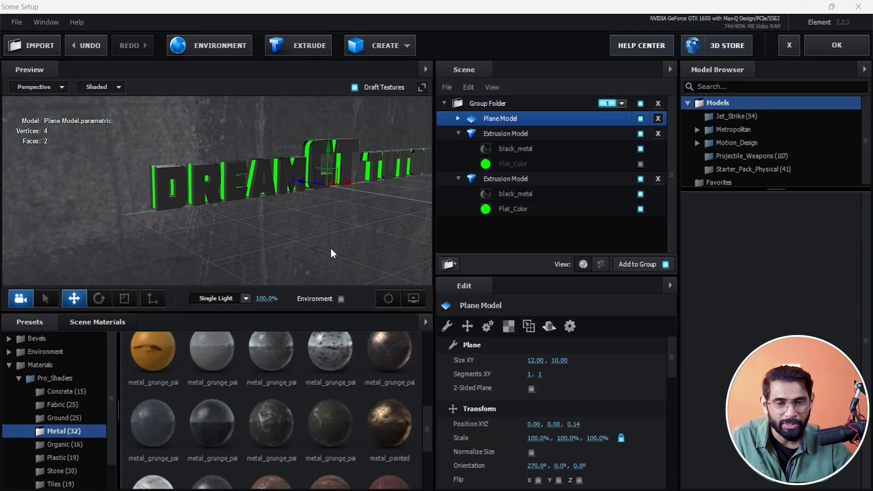
{"action": "key", "text": "ctrl+z"}
{"action": "key", "text": "ctrl+z"}
{"action": "key", "text": "ctrl+z"}
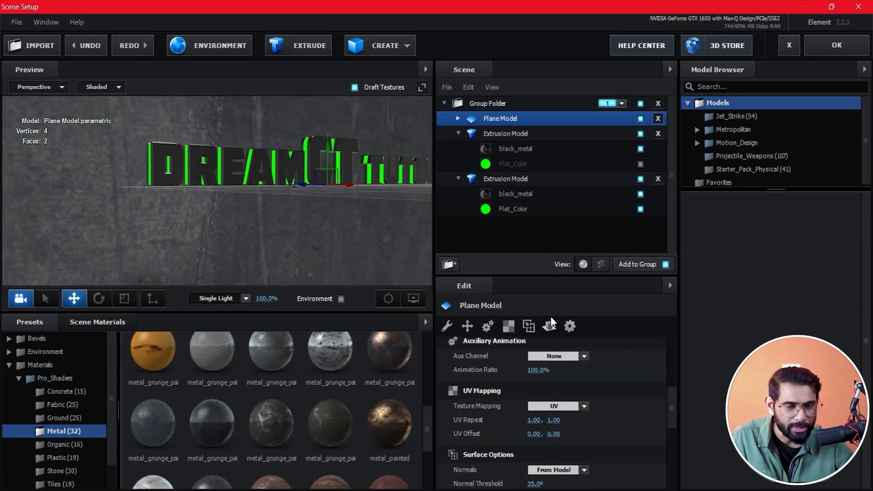
Set the plane's Reflect Mode to Mirror Surface and zoom in to check the reflection.
{"action": "left_click", "coordinate": [550, 327]}
{"action": "left_click", "coordinate": [584, 361]}
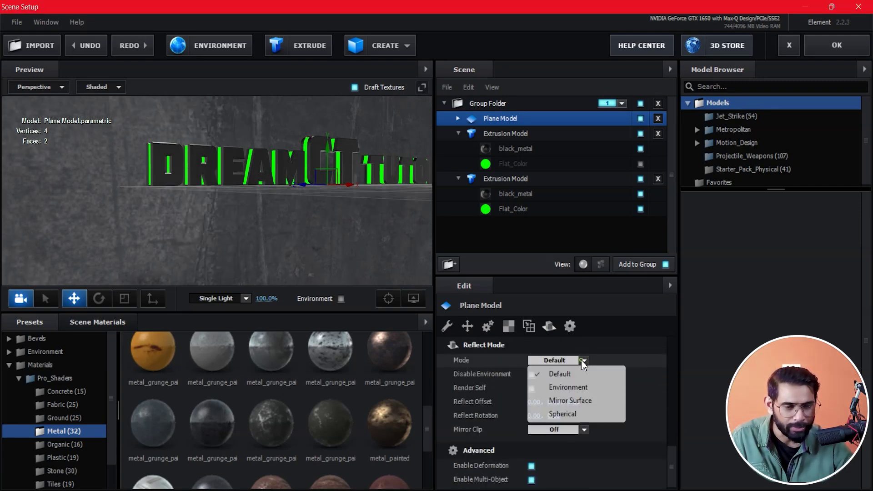
{"action": "left_click", "coordinate": [598, 398]}
{"action": "mouse_move", "coordinate": [258, 249]}
{"action": "left_mouse_down"}
{"action": "mouse_move", "coordinate": [279, 254]}
{"action": "mouse_move", "coordinate": [263, 251]}
{"action": "left_mouse_up"}
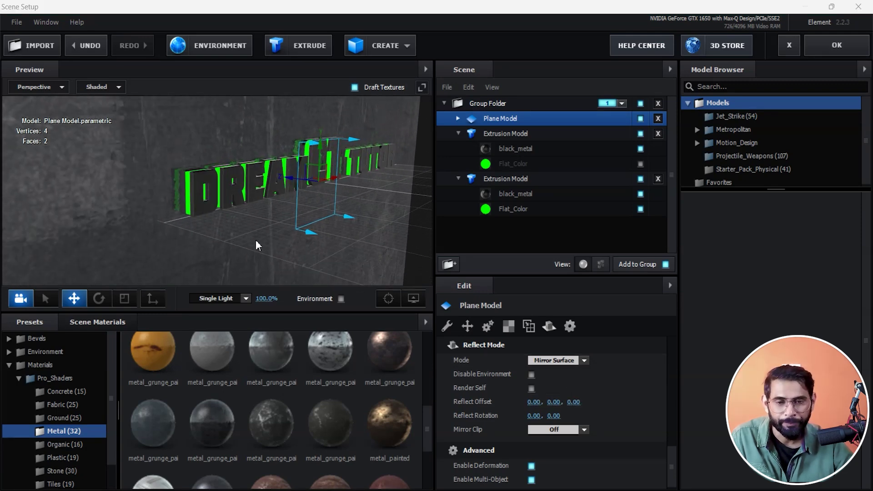
{"action": "scroll", "coordinate": [255, 239], "scroll_direction": "up", "scroll_amount": 3}
{"action": "scroll", "coordinate": [256, 239], "scroll_direction": "up", "scroll_amount": 2}
{"action": "scroll", "coordinate": [255, 239], "scroll_direction": "up", "scroll_amount": 2}
{"action": "left_click_drag", "start_coordinate": [276, 255], "coordinate": [279, 255]}
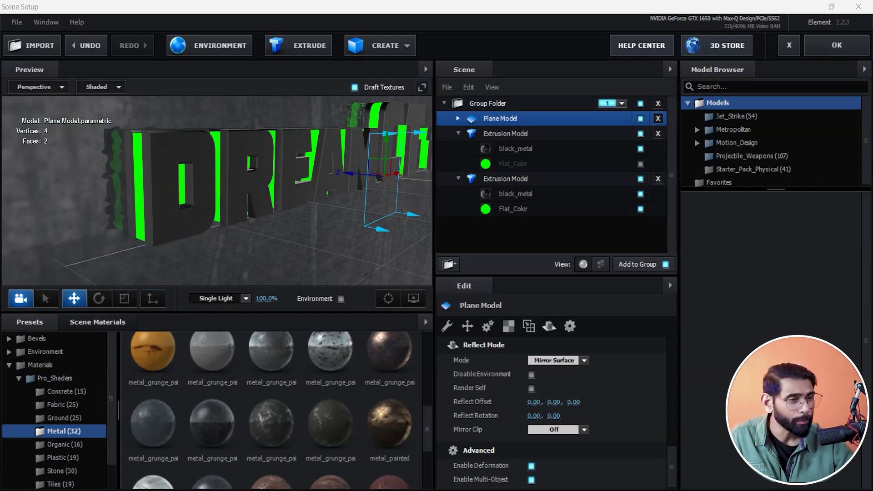
Apply the Element 3D scene, return to Comp 1, and bring up the timeline's add-layer options.
{"action": "left_click", "coordinate": [848, 51]}
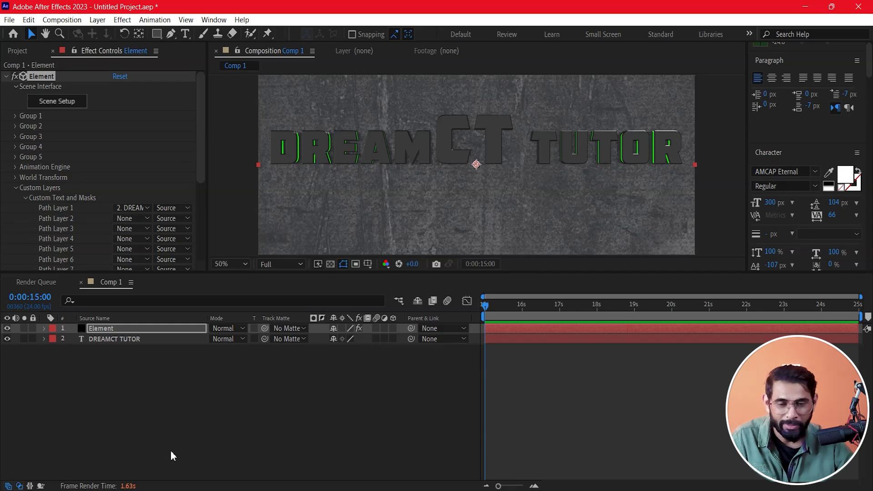
{"action": "right_click", "coordinate": [184, 423]}
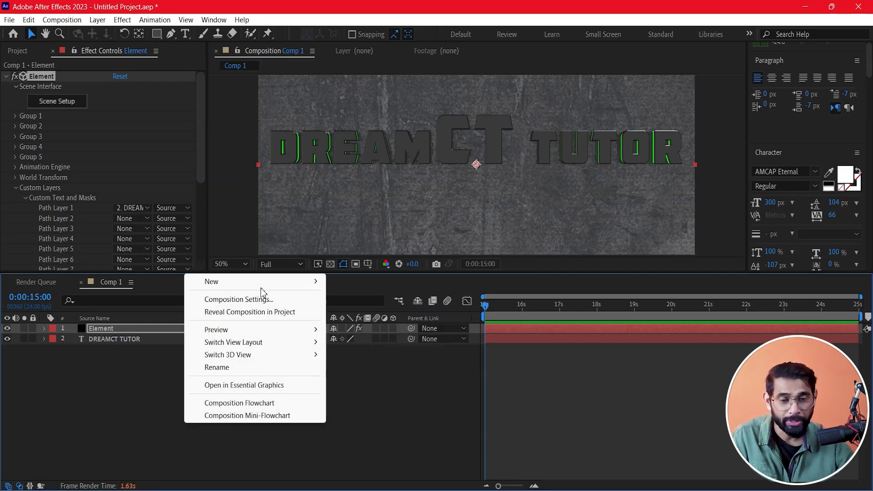
Add Camera 1 as a Two-Node Camera with the 50mm preset.
{"action": "mouse_move", "coordinate": [263, 288]}
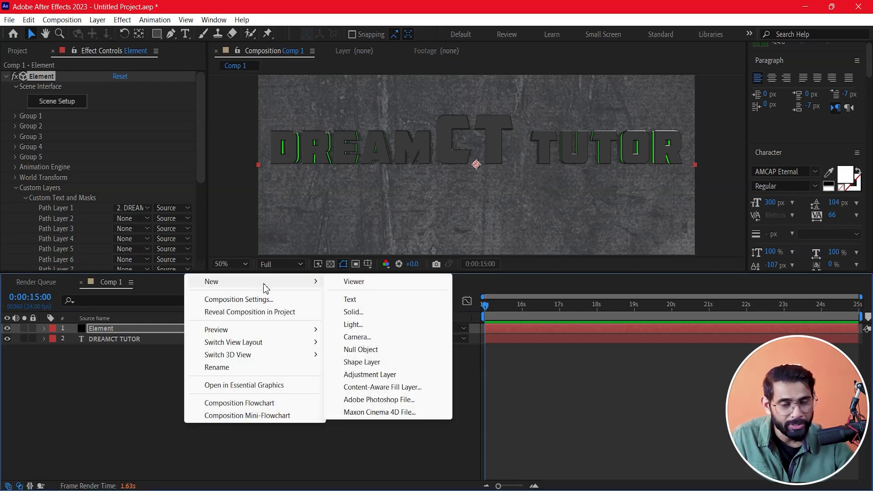
{"action": "left_click", "coordinate": [364, 337]}
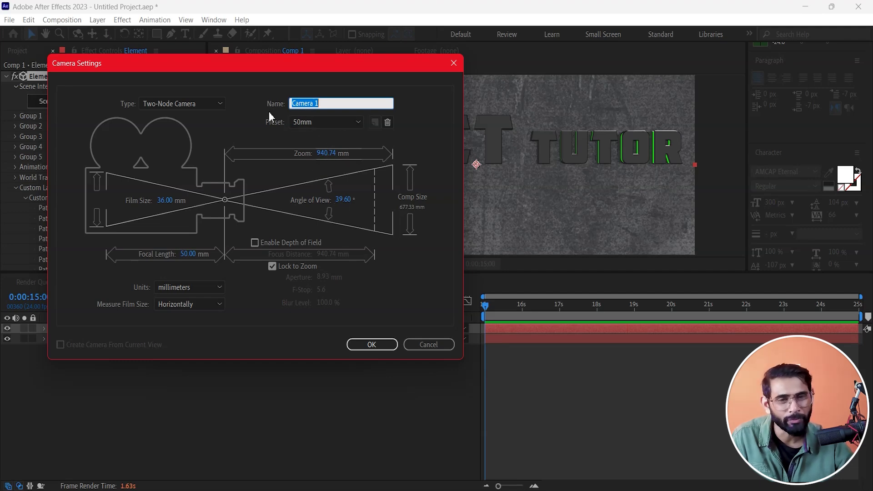
{"action": "left_click", "coordinate": [373, 344]}
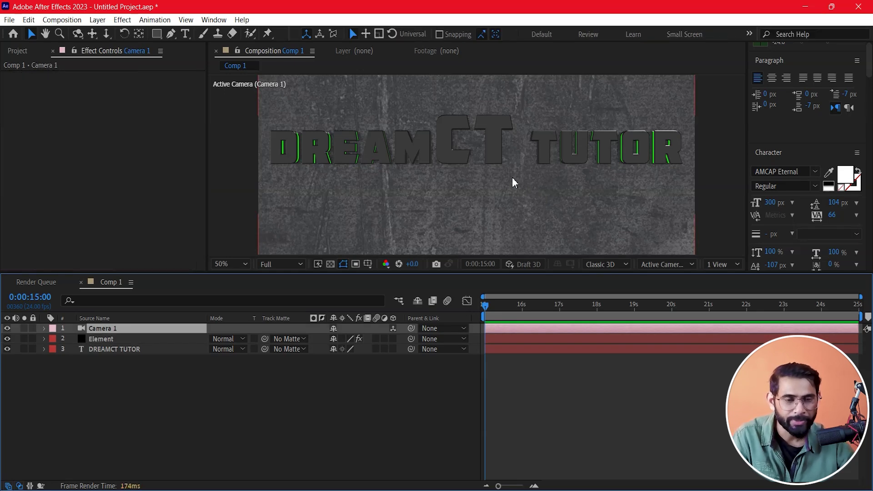
Hide the flat DREAMCT TUTOR text layer and orbit Camera 1 around the 3D title.
{"action": "key", "text": "c"}
{"action": "left_click_drag", "start_coordinate": [499, 179], "coordinate": [523, 185]}
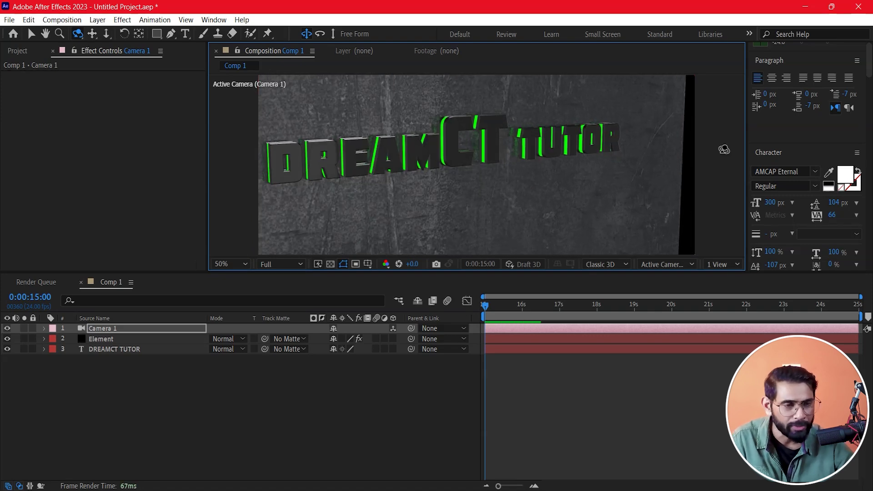
{"action": "left_click", "coordinate": [7, 349]}
{"action": "left_click_drag", "start_coordinate": [487, 194], "coordinate": [487, 194]}
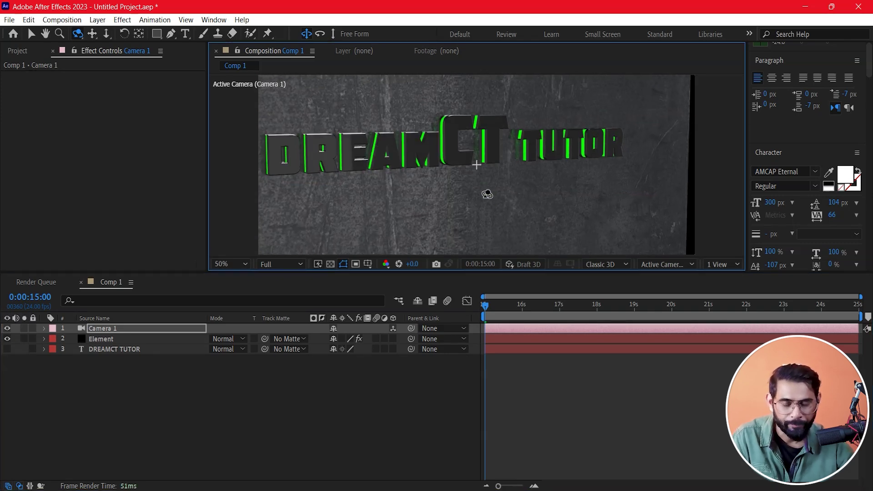
Track, dolly and orbit Camera 1 to frame the title at an angle, then select the Element layer.
{"action": "key", "text": "c"}
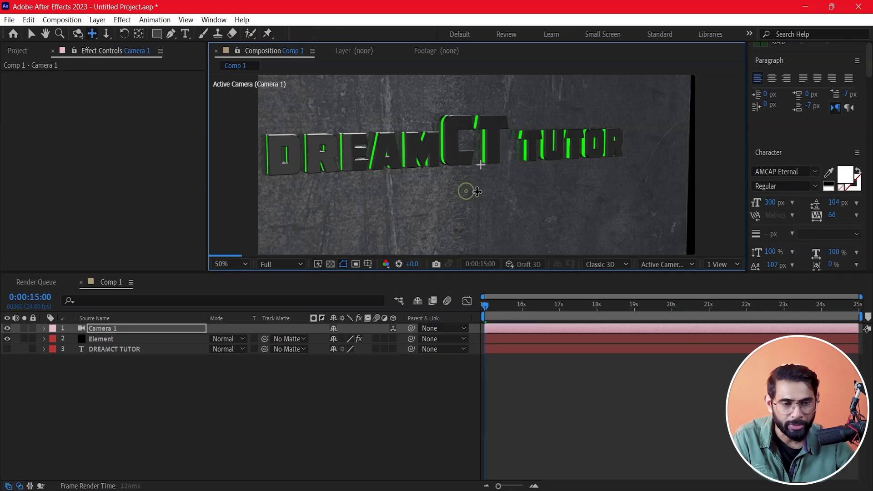
{"action": "left_click_drag", "start_coordinate": [468, 190], "coordinate": [532, 194]}
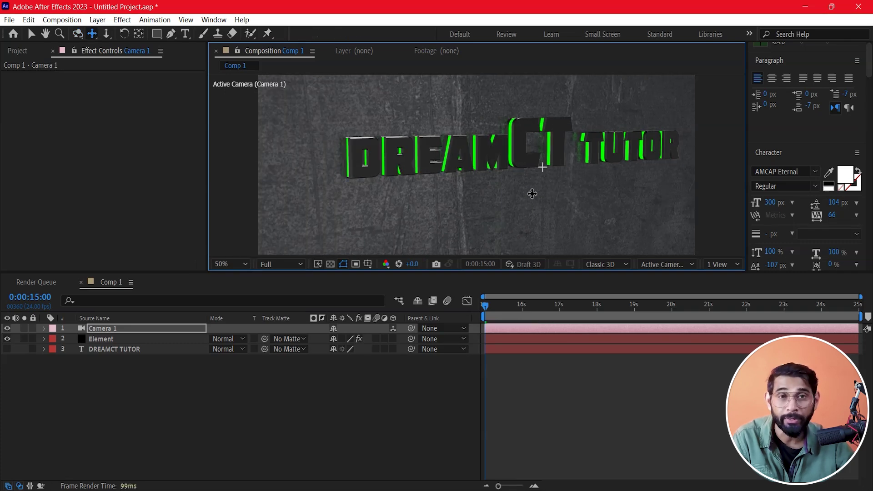
{"action": "left_click_drag", "start_coordinate": [532, 194], "coordinate": [534, 195]}
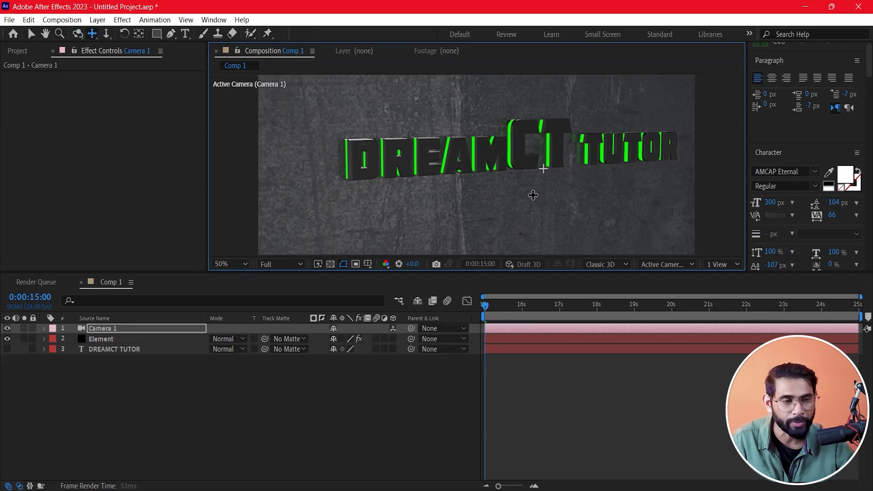
{"action": "key", "text": "c"}
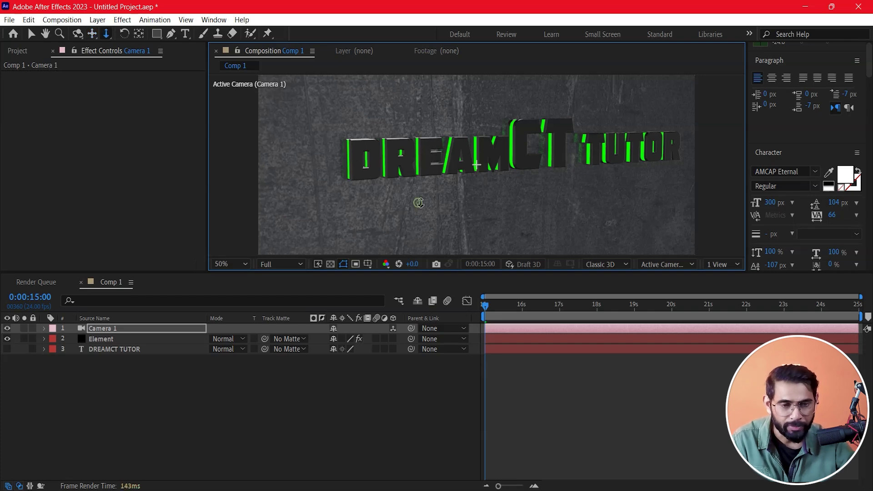
{"action": "left_click_drag", "start_coordinate": [438, 200], "coordinate": [452, 200]}
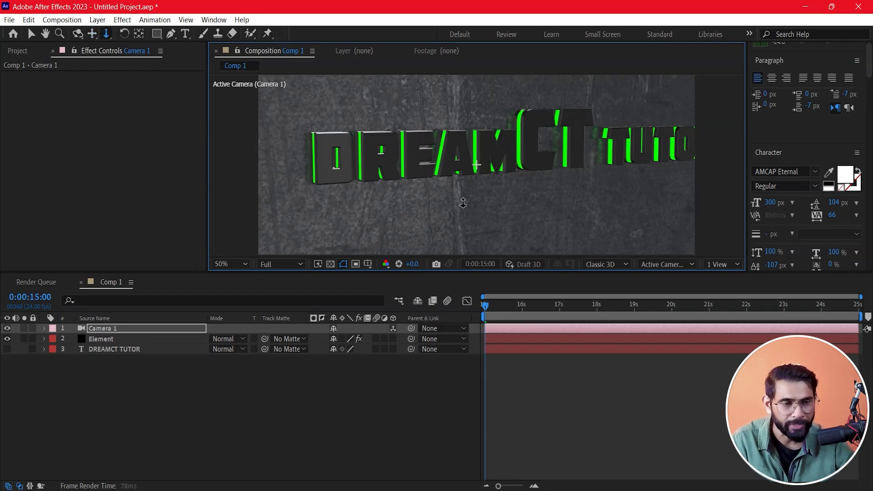
{"action": "key", "text": "h"}
{"action": "mouse_move", "coordinate": [481, 194]}
{"action": "left_mouse_down"}
{"action": "mouse_move", "coordinate": [467, 191]}
{"action": "mouse_move", "coordinate": [435, 208]}
{"action": "left_mouse_up"}
{"action": "key", "text": "c"}
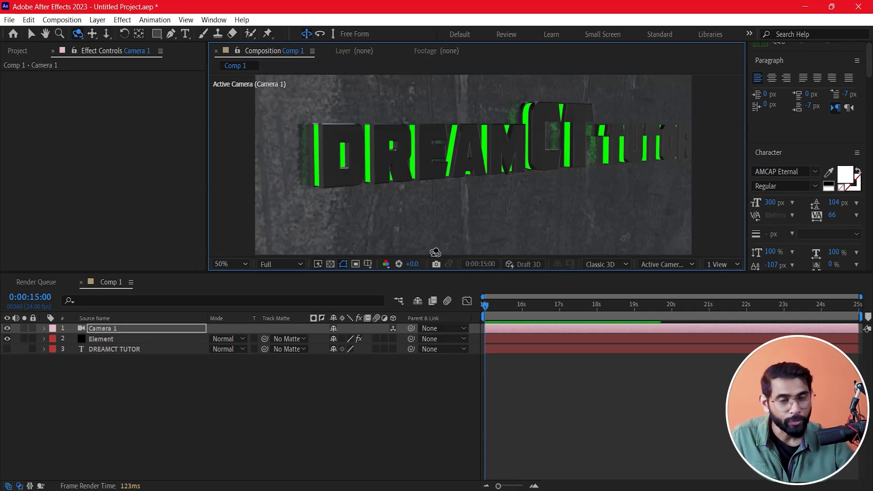
{"action": "left_click_drag", "start_coordinate": [471, 169], "coordinate": [473, 168]}
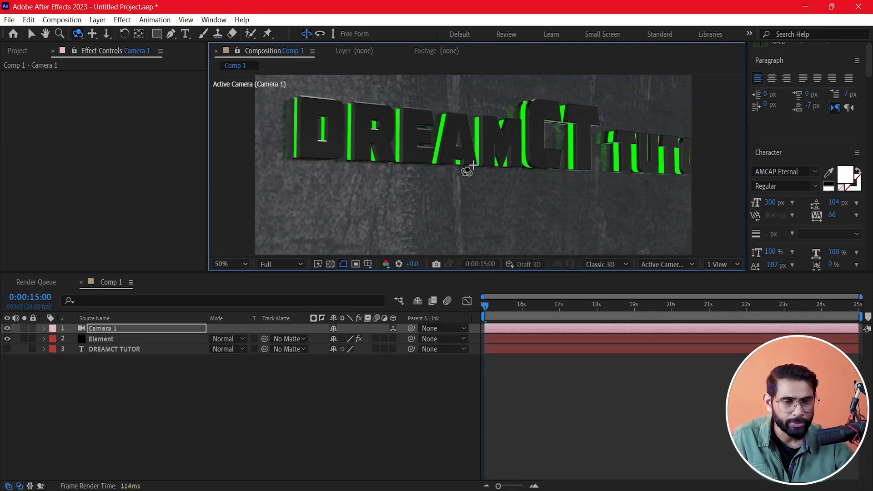
{"action": "left_click_drag", "start_coordinate": [473, 169], "coordinate": [522, 171]}
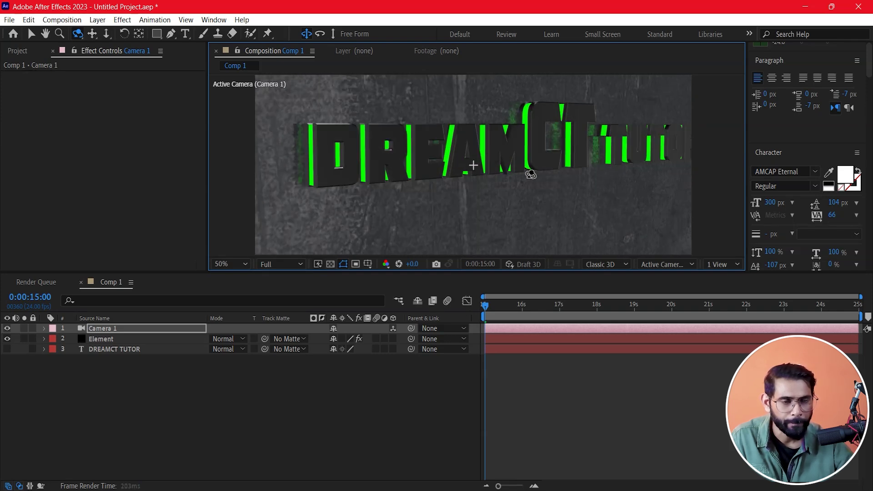
{"action": "left_click_drag", "start_coordinate": [523, 171], "coordinate": [522, 172]}
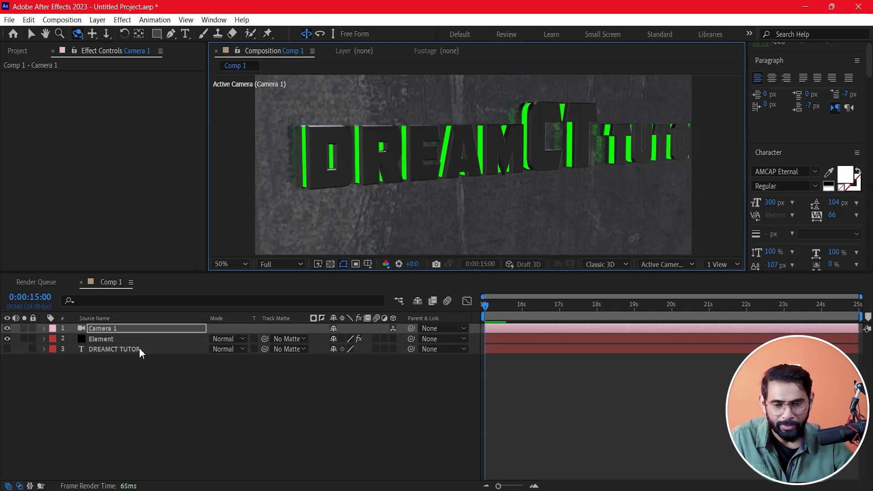
{"action": "left_click", "coordinate": [110, 340]}
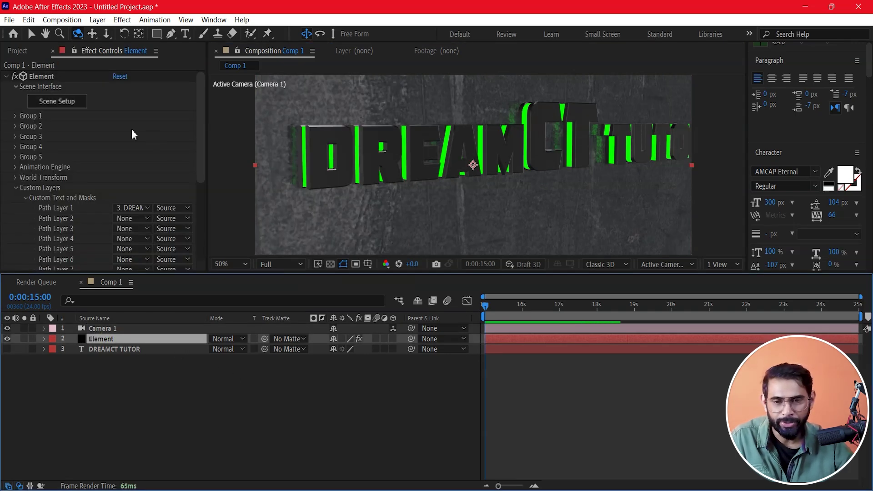
In Scene Setup, replace the wall's grungy metal with a plain Physical material and apply the change.
{"action": "left_click", "coordinate": [75, 104]}
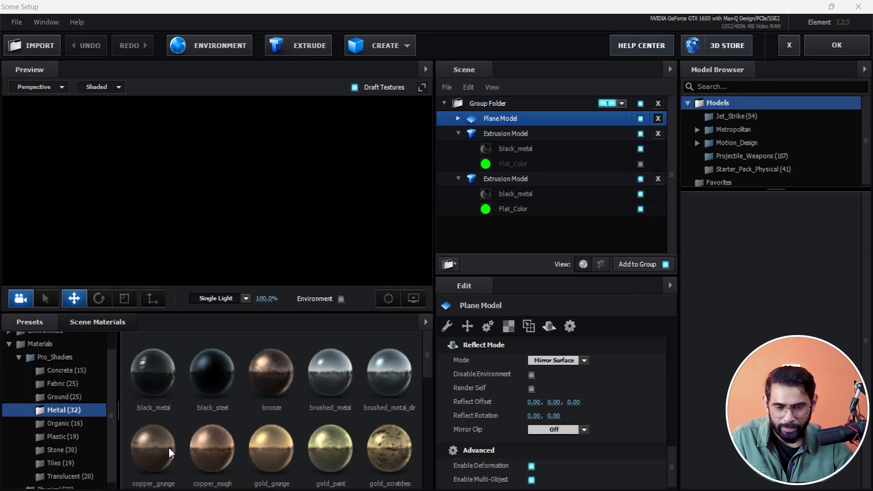
{"action": "left_click", "coordinate": [61, 357]}
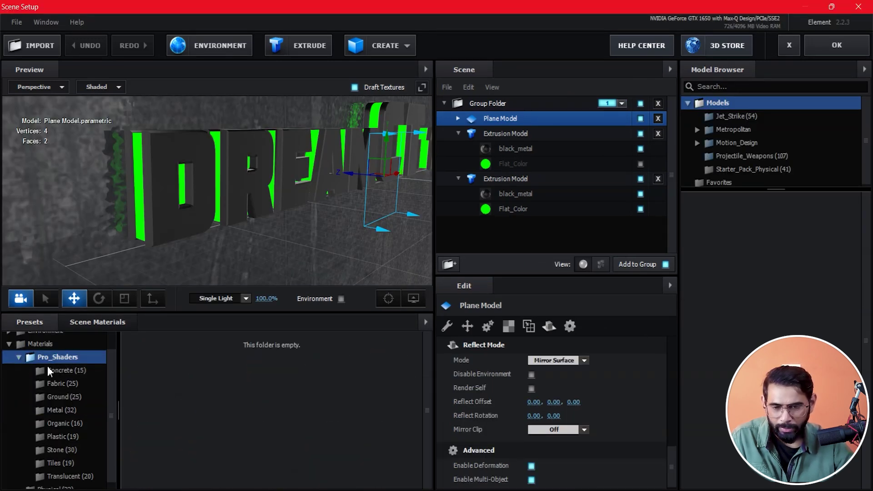
{"action": "left_click", "coordinate": [19, 358]}
{"action": "left_click", "coordinate": [54, 391]}
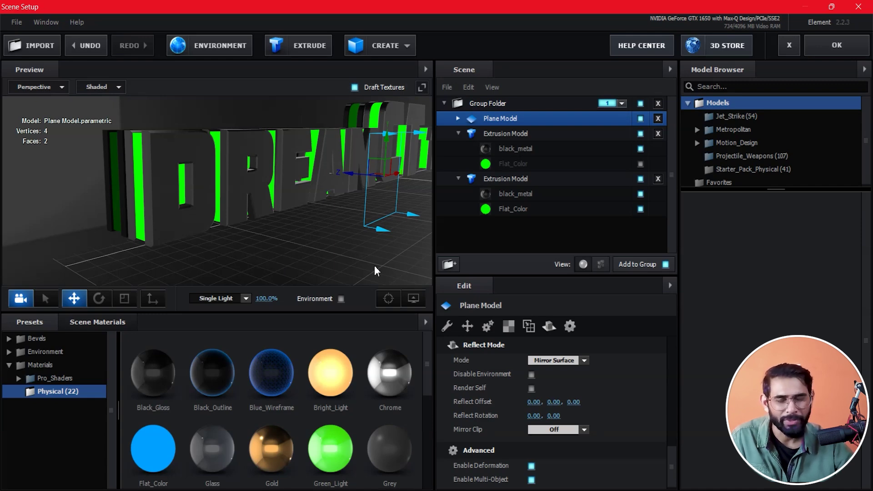
{"action": "left_click", "coordinate": [839, 53]}
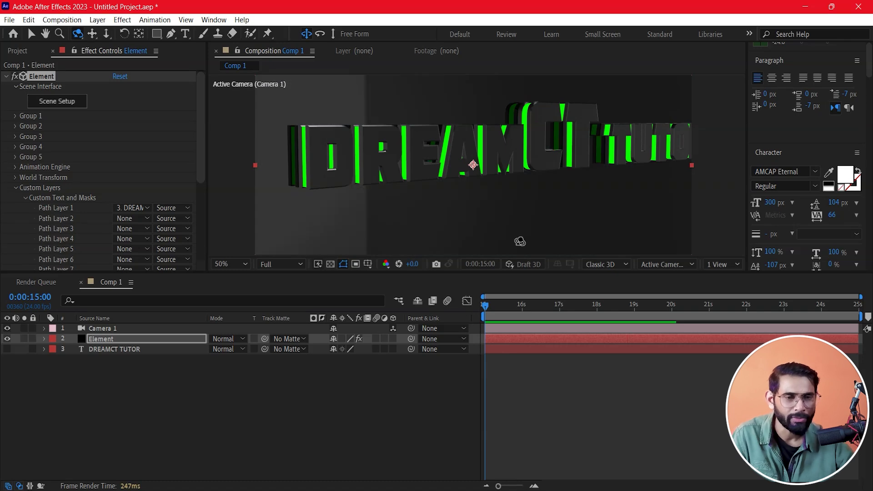
Expand the Element effect's Aux Channels to show Channel 1 and Channel 2 position, scale and rotation.
{"action": "left_click_drag", "start_coordinate": [520, 242], "coordinate": [518, 214]}
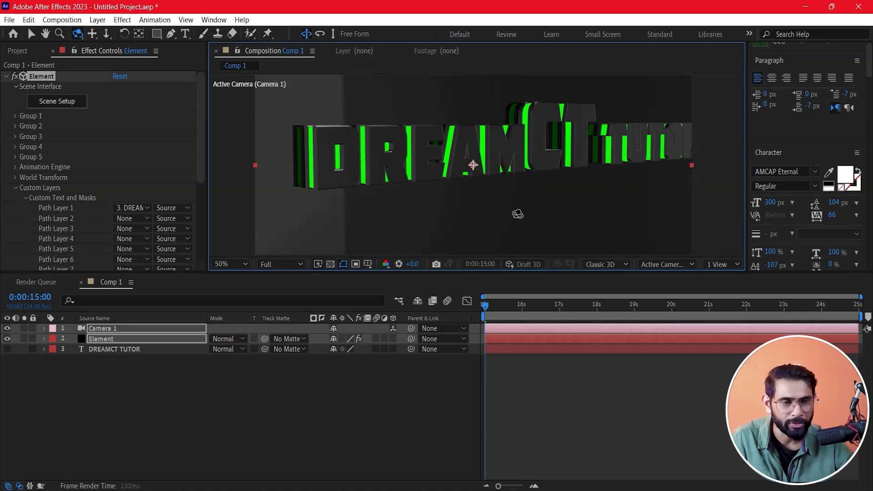
{"action": "left_click", "coordinate": [582, 377]}
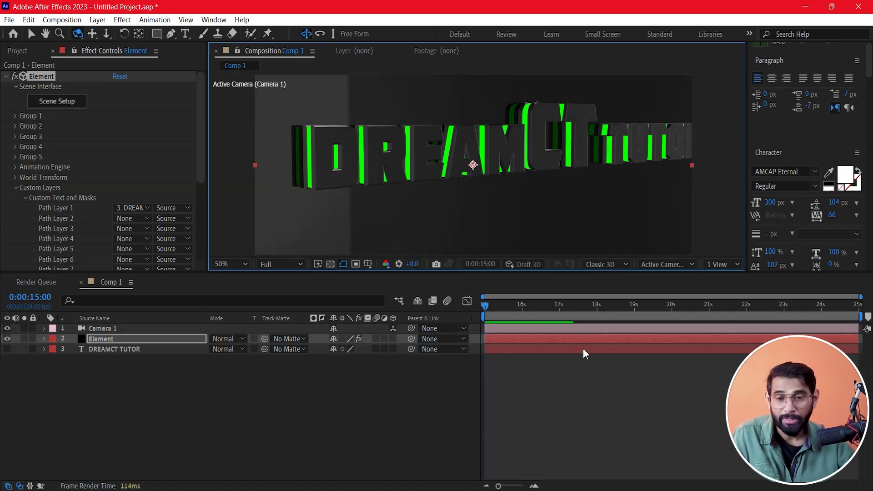
{"action": "left_click", "coordinate": [16, 123]}
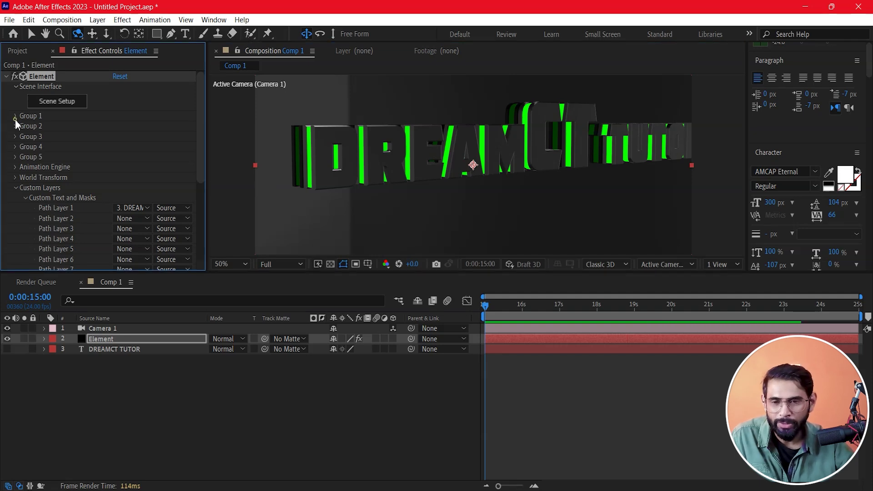
{"action": "left_click", "coordinate": [15, 117]}
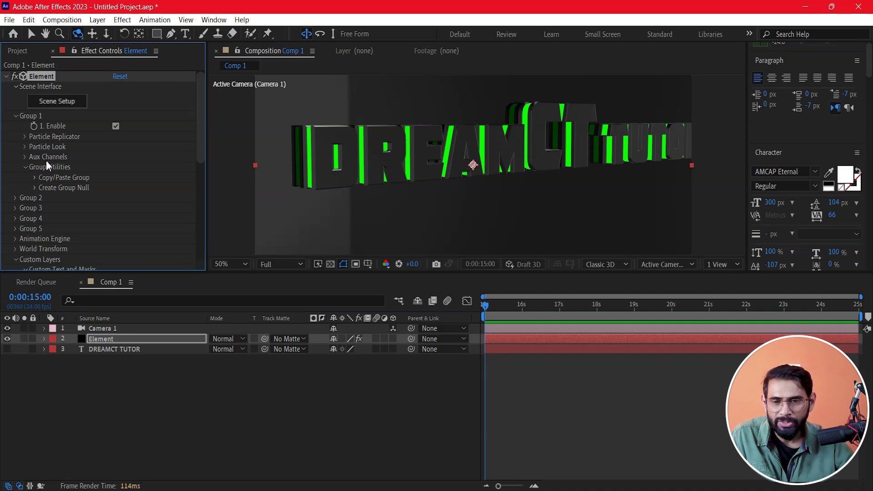
{"action": "left_click", "coordinate": [23, 157]}
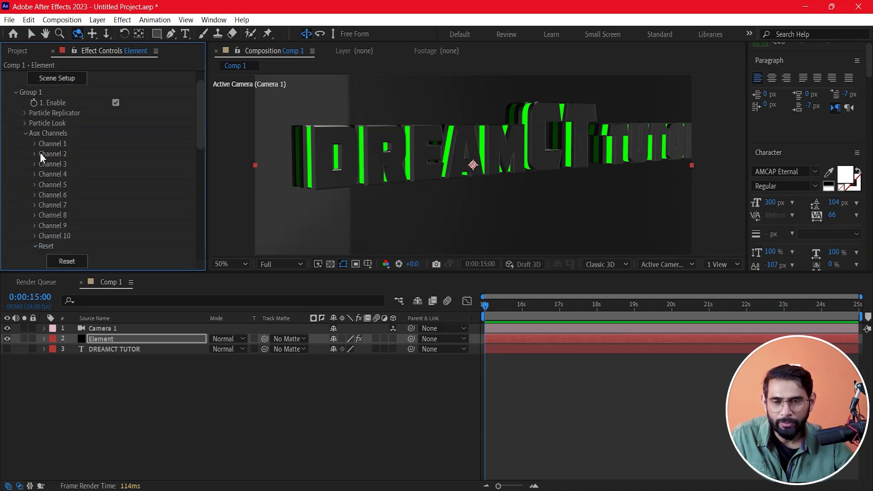
{"action": "left_click", "coordinate": [35, 144]}
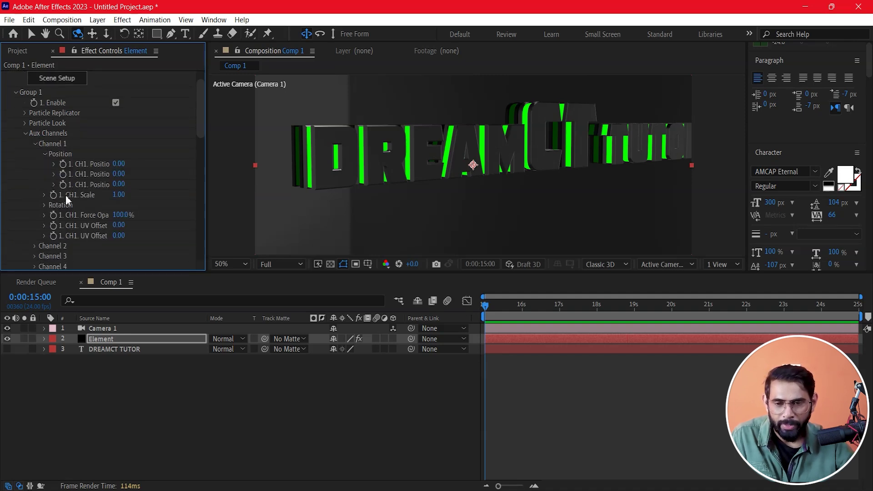
{"action": "left_click", "coordinate": [34, 245]}
{"action": "scroll", "coordinate": [85, 186], "scroll_direction": "down", "scroll_amount": 3}
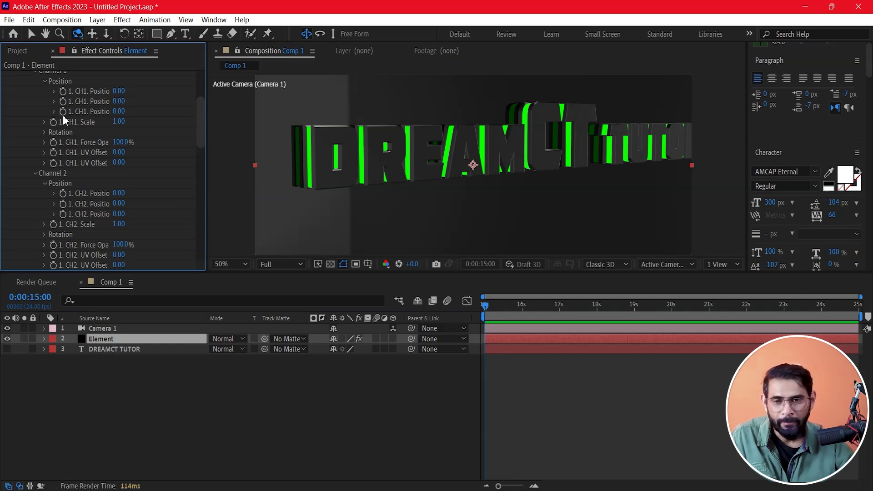
Keyframe Channel 1's Z position from 0.11 at 15 s to -0.06 at about 18 s.
{"action": "mouse_move", "coordinate": [117, 112]}
{"action": "left_mouse_down"}
{"action": "mouse_move", "coordinate": [103, 112]}
{"action": "mouse_move", "coordinate": [136, 126]}
{"action": "left_mouse_up"}
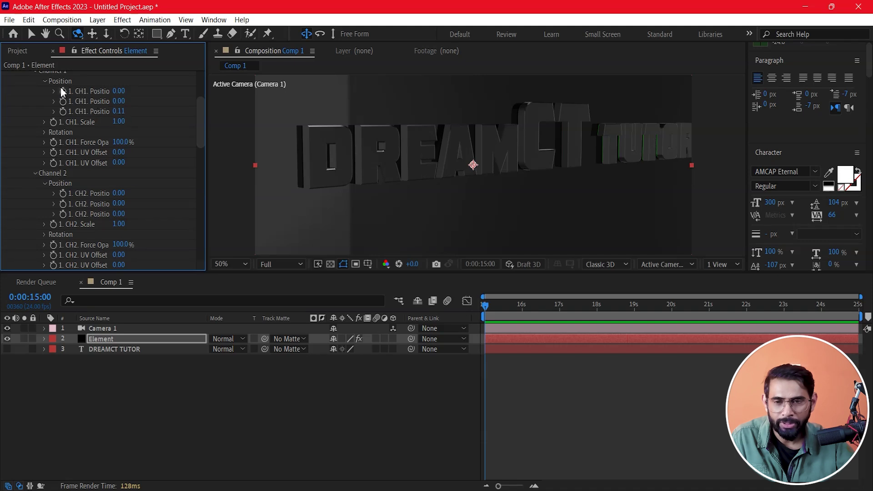
{"action": "left_click_drag", "start_coordinate": [123, 111], "coordinate": [117, 122]}
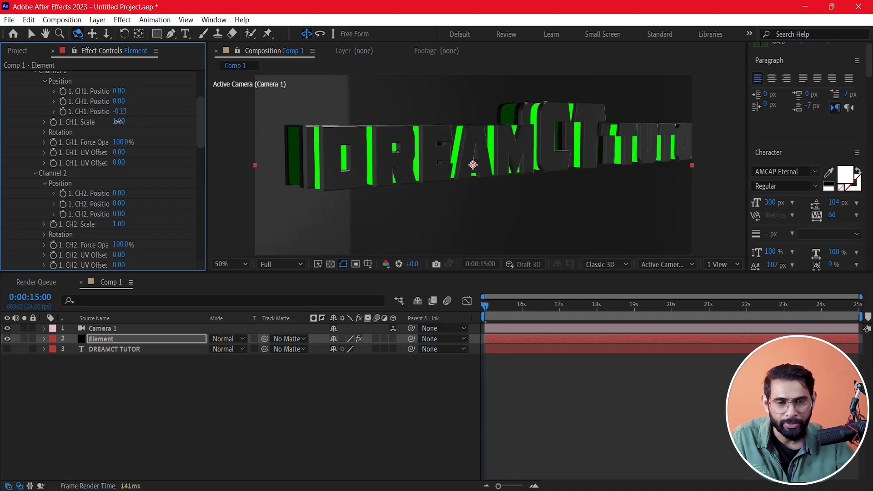
{"action": "key", "text": "ctrl+z"}
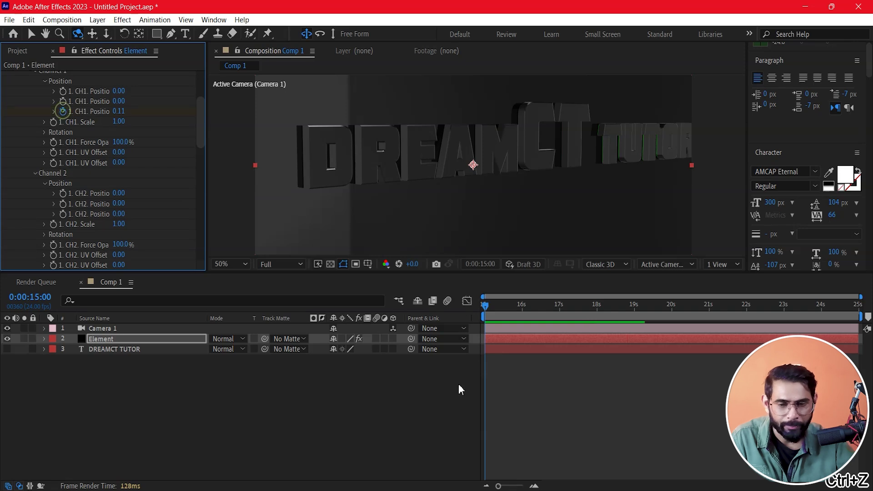
{"action": "left_click_drag", "start_coordinate": [522, 312], "coordinate": [599, 326]}
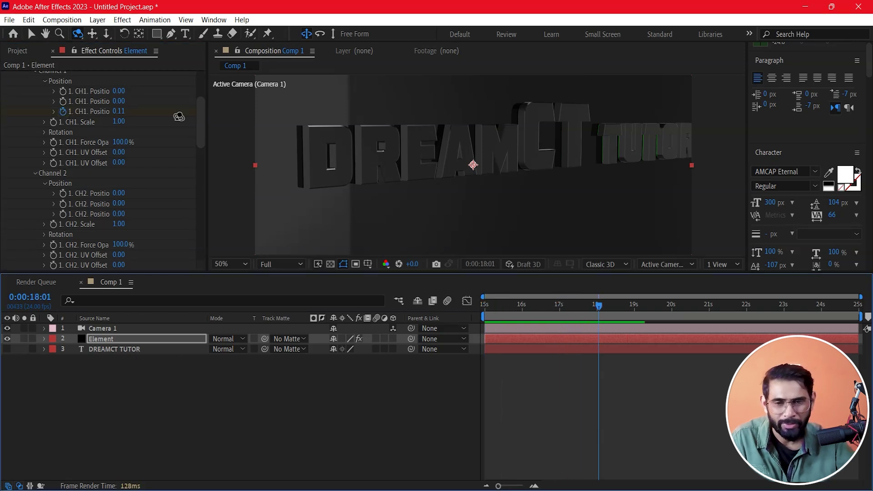
{"action": "mouse_move", "coordinate": [119, 112]}
{"action": "left_mouse_down"}
{"action": "mouse_move", "coordinate": [136, 115]}
{"action": "mouse_move", "coordinate": [116, 117]}
{"action": "left_mouse_up"}
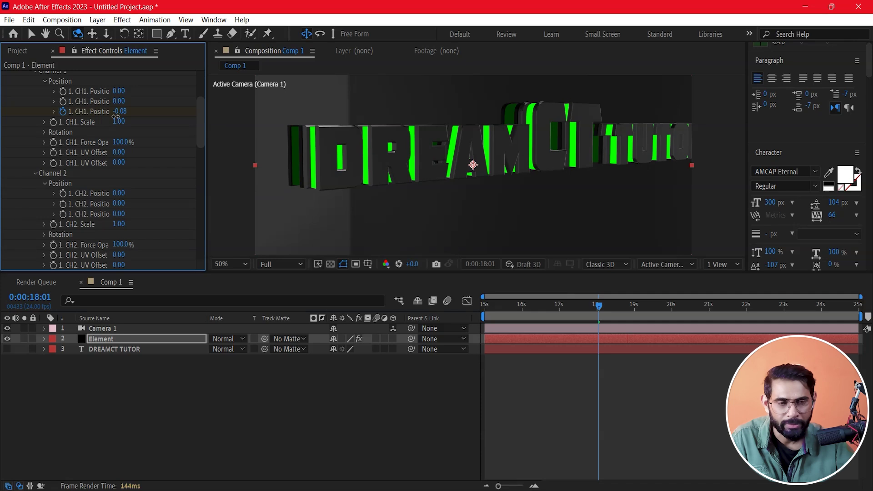
{"action": "left_click_drag", "start_coordinate": [116, 117], "coordinate": [117, 116]}
Return to 15 seconds and preview the green-line reveal on the title.
{"action": "left_click_drag", "start_coordinate": [597, 308], "coordinate": [476, 309]}
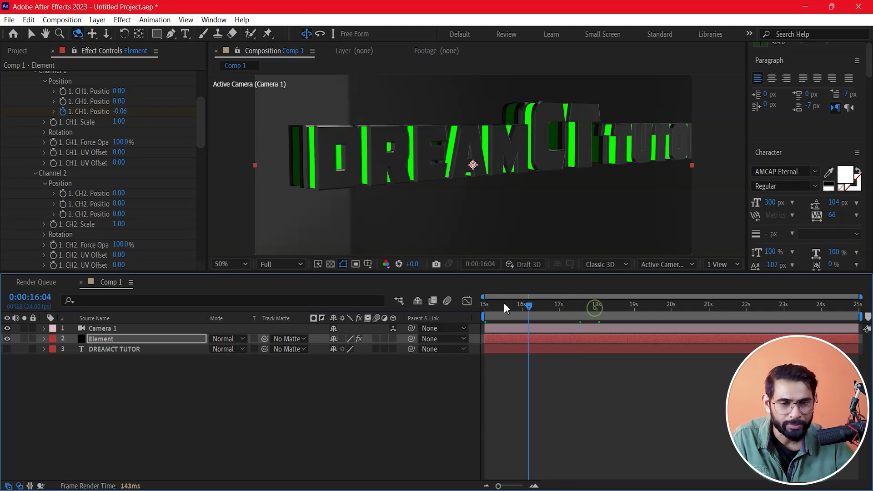
{"action": "left_click", "coordinate": [288, 418]}
{"action": "key", "text": "space"}
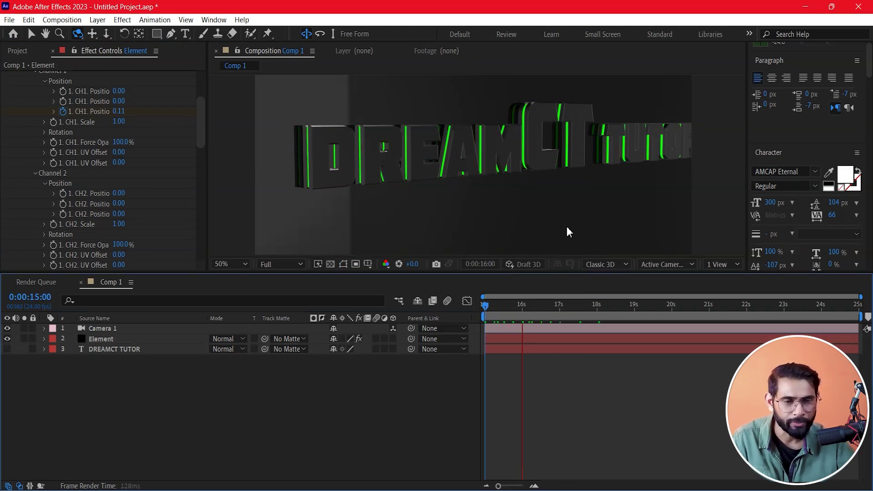
{"action": "key", "text": "space"}
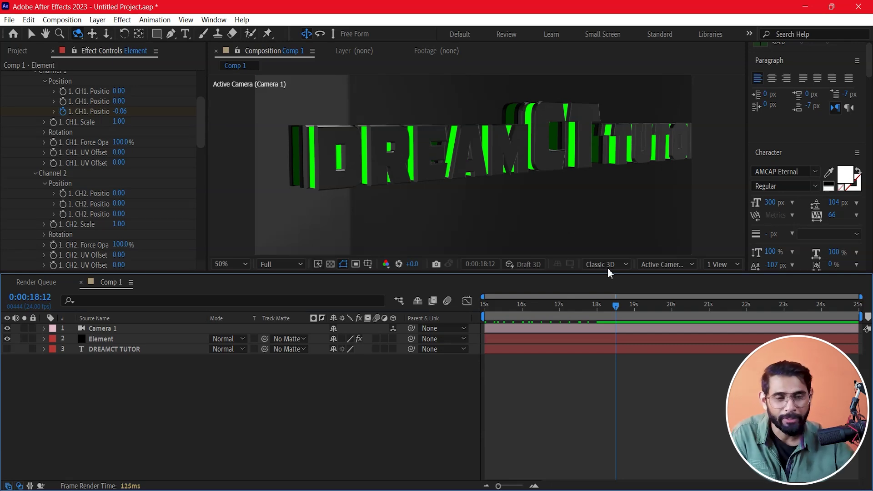
{"action": "left_click_drag", "start_coordinate": [201, 139], "coordinate": [206, 221]}
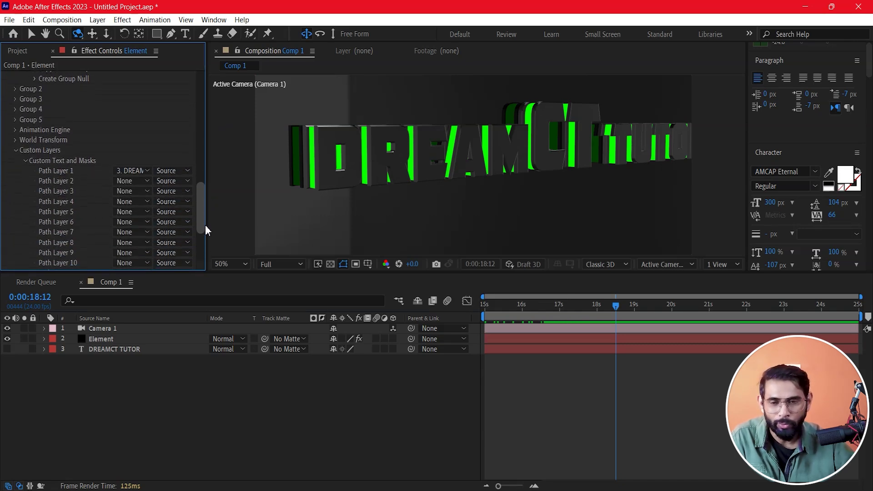
Enable Glow under the Element Render Settings and set Glow Intensity to 0.5.
{"action": "scroll", "coordinate": [205, 223], "scroll_direction": "down", "scroll_amount": 3}
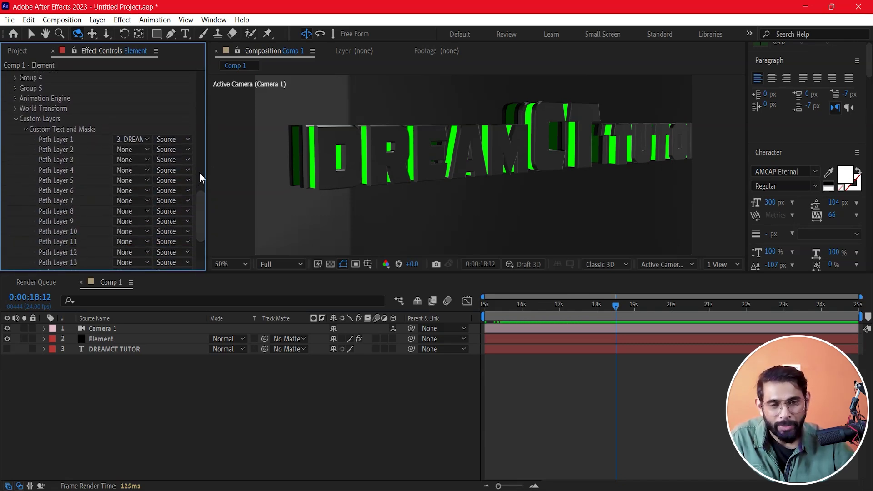
{"action": "scroll", "coordinate": [105, 255], "scroll_direction": "down", "scroll_amount": 3}
{"action": "left_click", "coordinate": [15, 246]}
{"action": "scroll", "coordinate": [14, 248], "scroll_direction": "down", "scroll_amount": 3}
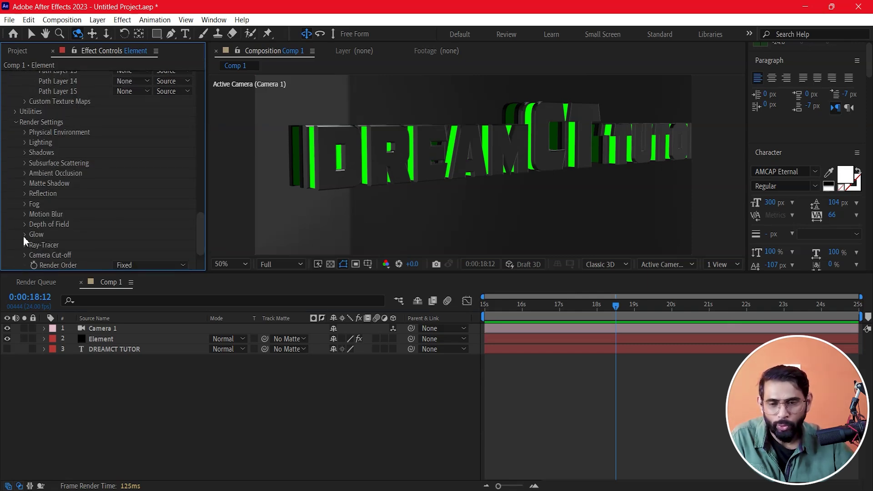
{"action": "left_click", "coordinate": [24, 235]}
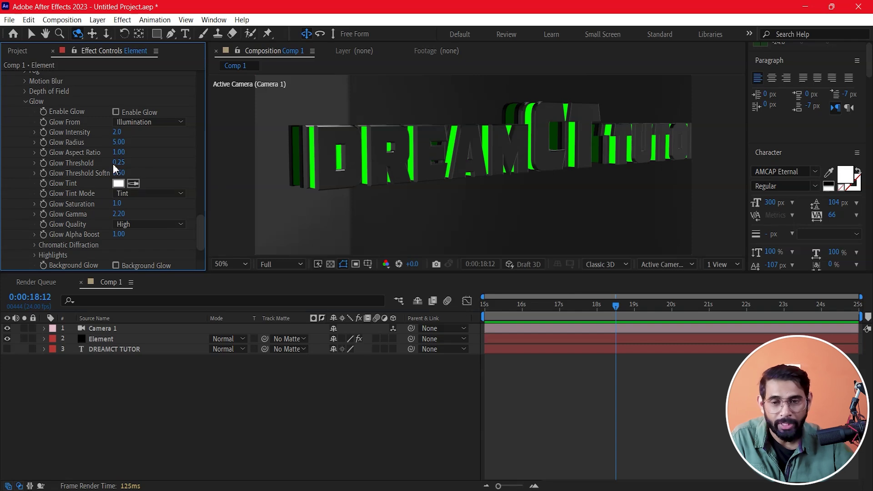
{"action": "left_click", "coordinate": [118, 112]}
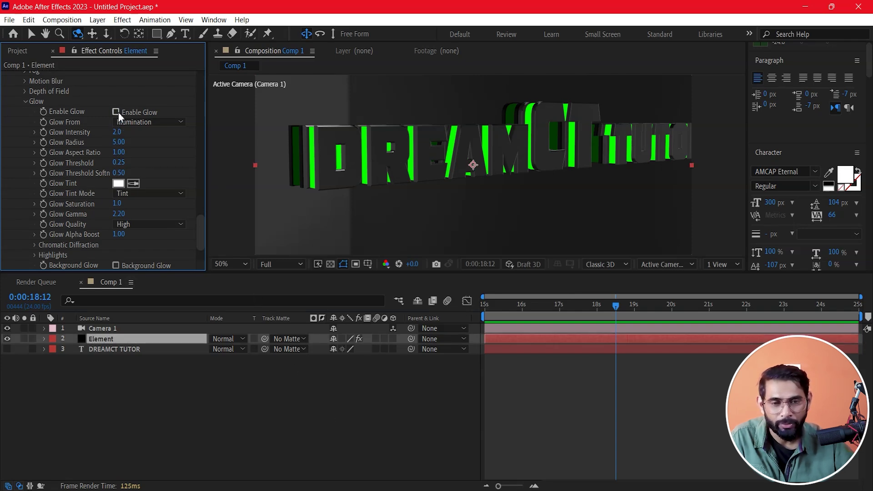
{"action": "left_click", "coordinate": [117, 112]}
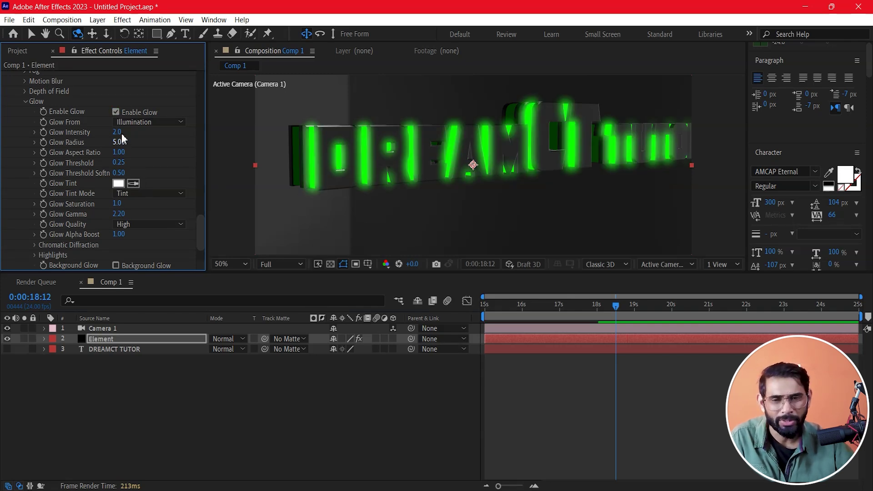
{"action": "left_click_drag", "start_coordinate": [117, 132], "coordinate": [111, 131]}
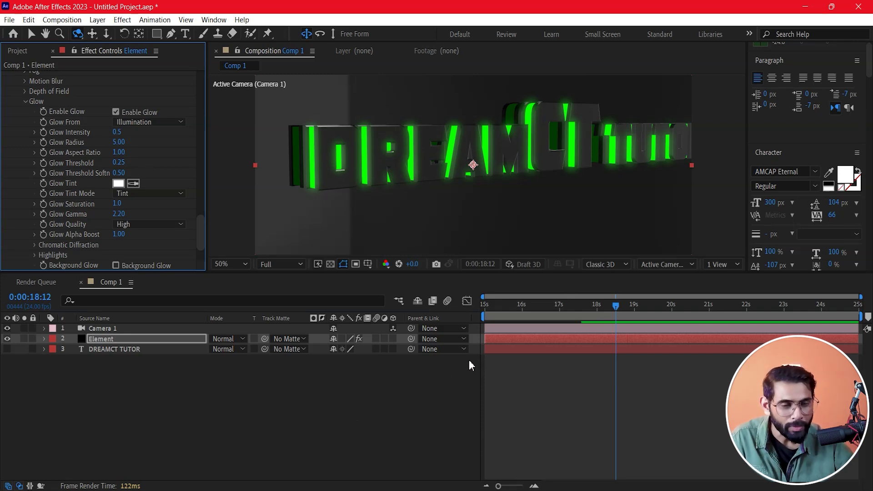
Scrub between 15 and 17 seconds to review the glowing reveal, then select Camera 1.
{"action": "left_click_drag", "start_coordinate": [583, 305], "coordinate": [498, 309]}
{"action": "left_click_drag", "start_coordinate": [501, 314], "coordinate": [559, 323]}
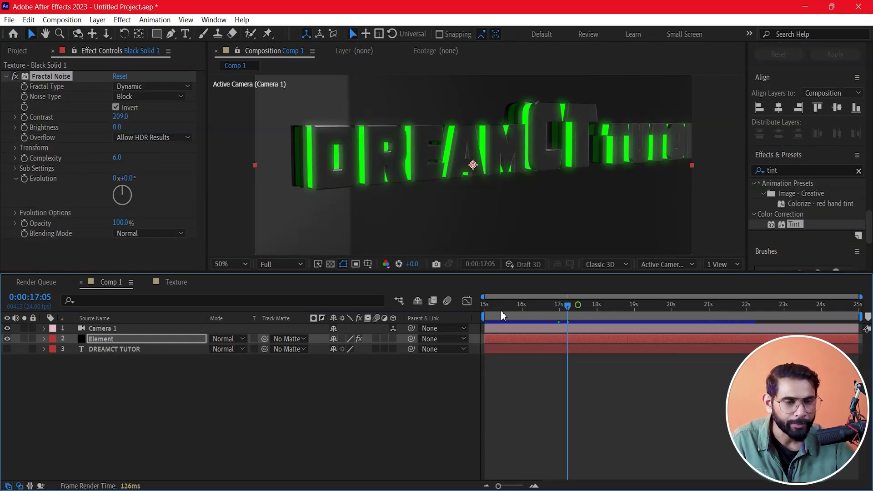
{"action": "mouse_move", "coordinate": [503, 316]}
{"action": "left_mouse_down"}
{"action": "mouse_move", "coordinate": [578, 321]}
{"action": "mouse_move", "coordinate": [656, 342]}
{"action": "left_mouse_up"}
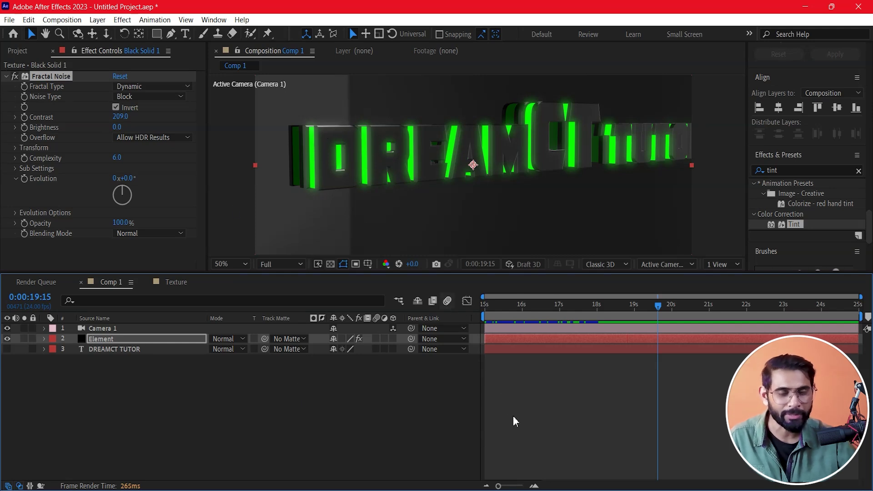
{"action": "mouse_move", "coordinate": [601, 306]}
{"action": "left_mouse_down"}
{"action": "mouse_move", "coordinate": [475, 319]}
{"action": "mouse_move", "coordinate": [630, 340]}
{"action": "left_mouse_up"}
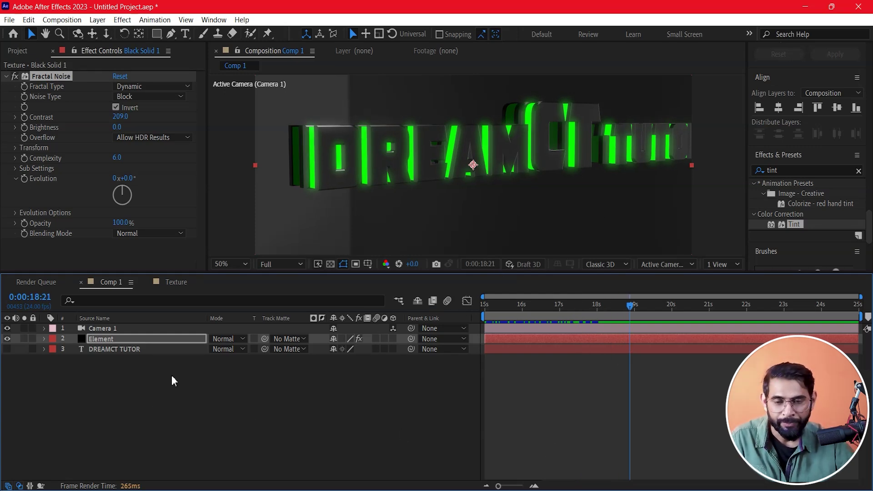
{"action": "left_click", "coordinate": [105, 328]}
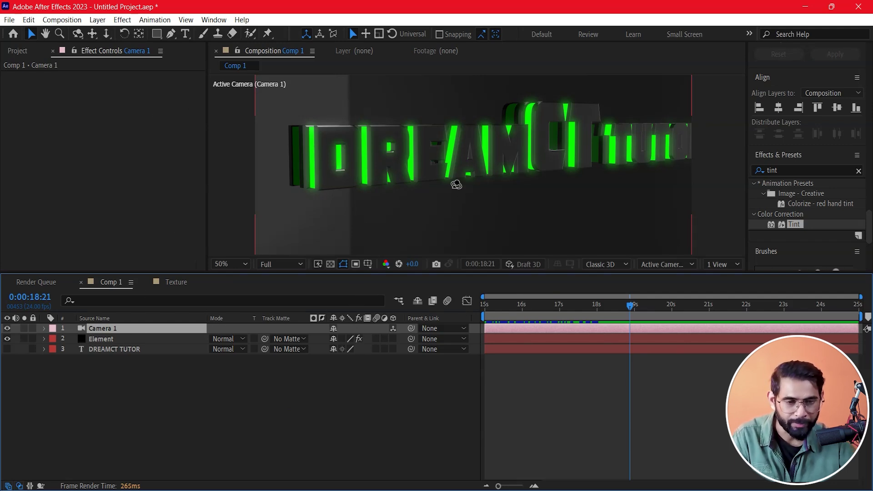
At 15 seconds, orbit and pan the camera to frame closely on the letters DREA.
{"action": "key", "text": "c"}
{"action": "left_click", "coordinate": [546, 304]}
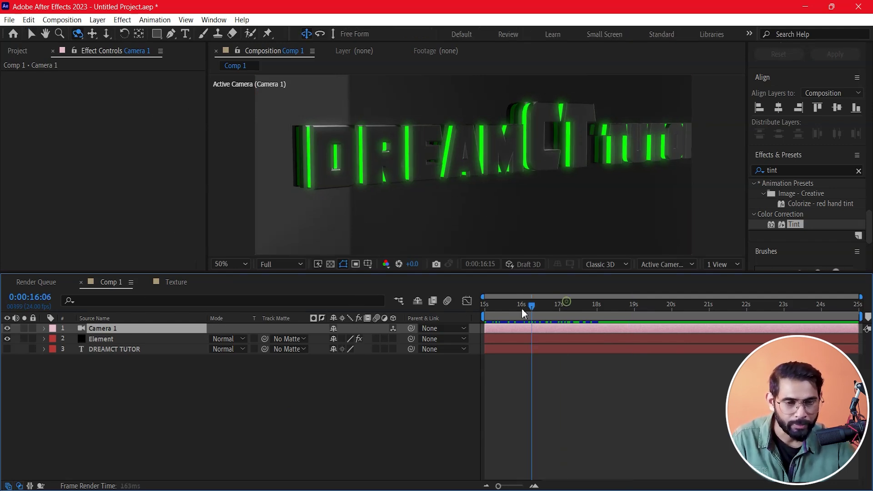
{"action": "left_click_drag", "start_coordinate": [531, 312], "coordinate": [483, 309]}
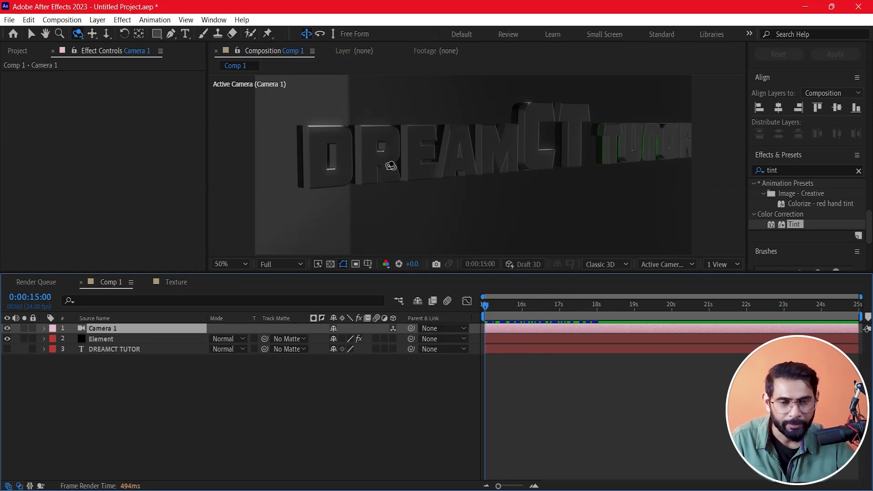
{"action": "left_click_drag", "start_coordinate": [389, 166], "coordinate": [395, 167]}
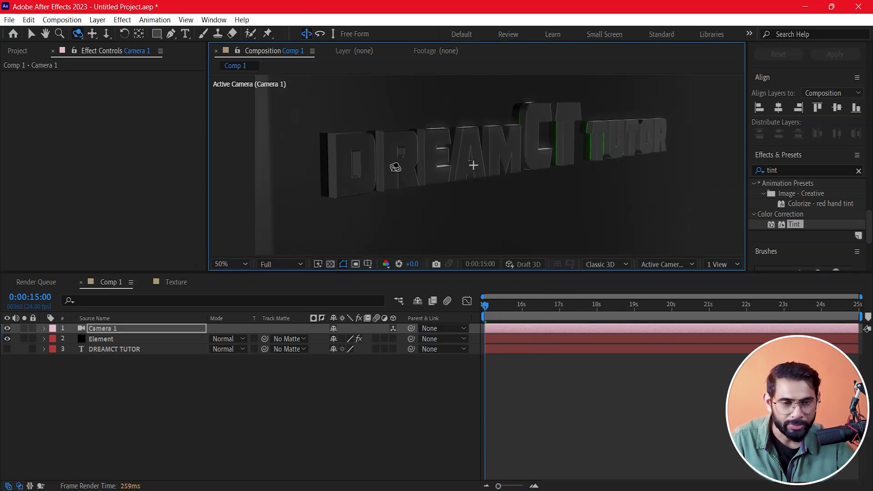
{"action": "left_click_drag", "start_coordinate": [396, 167], "coordinate": [399, 168]}
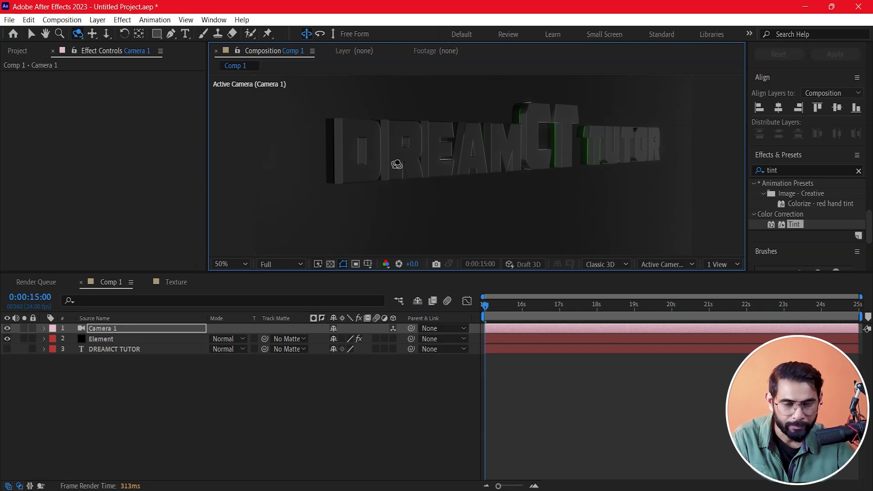
{"action": "key", "text": "v"}
{"action": "key", "text": "c"}
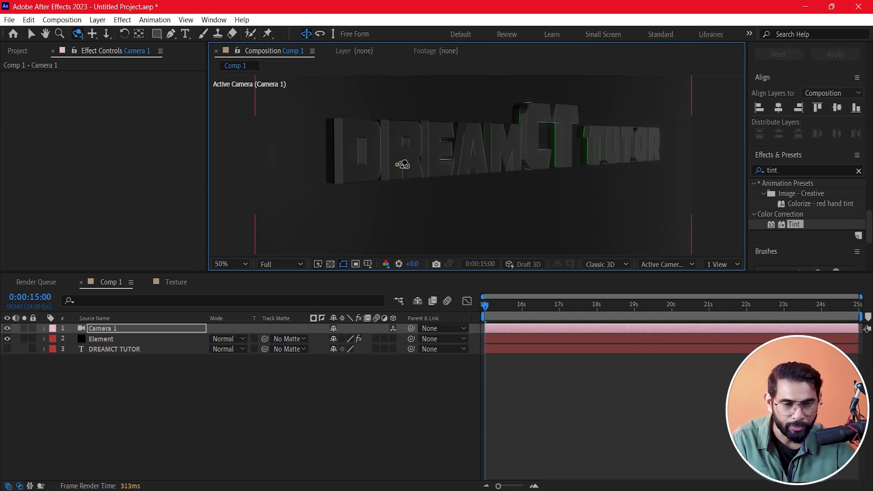
{"action": "left_click_drag", "start_coordinate": [397, 164], "coordinate": [516, 86]}
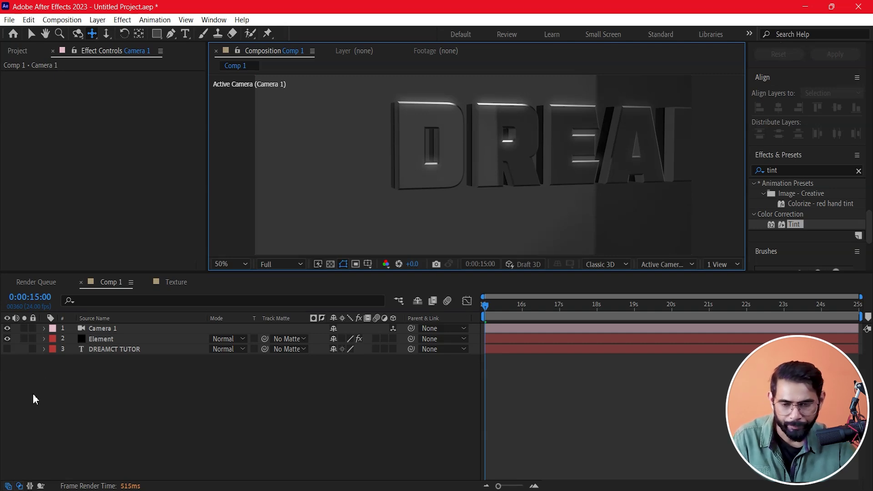
Keyframe Camera 1's Point of Interest, Position, Orientation and X/Y/Z Rotation at 15 s, then move to 0:00:17:12.
{"action": "left_click", "coordinate": [44, 338]}
{"action": "left_click", "coordinate": [43, 329]}
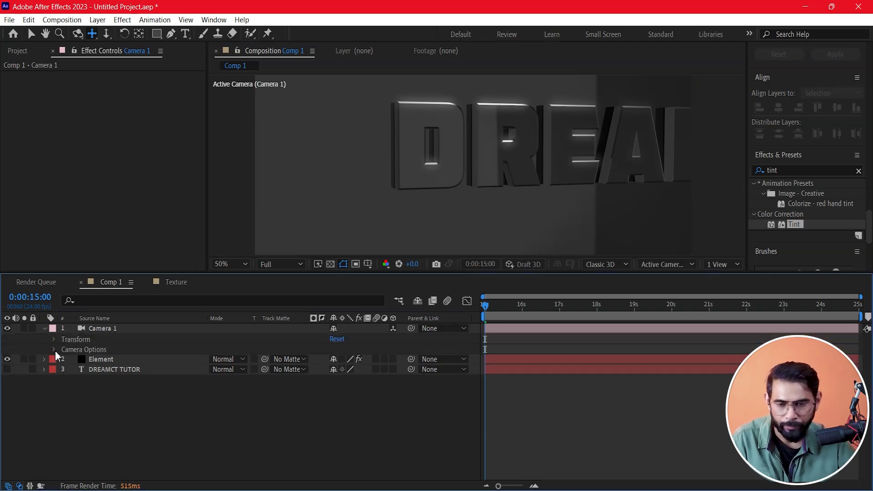
{"action": "left_click", "coordinate": [54, 340]}
{"action": "left_click", "coordinate": [77, 351]}
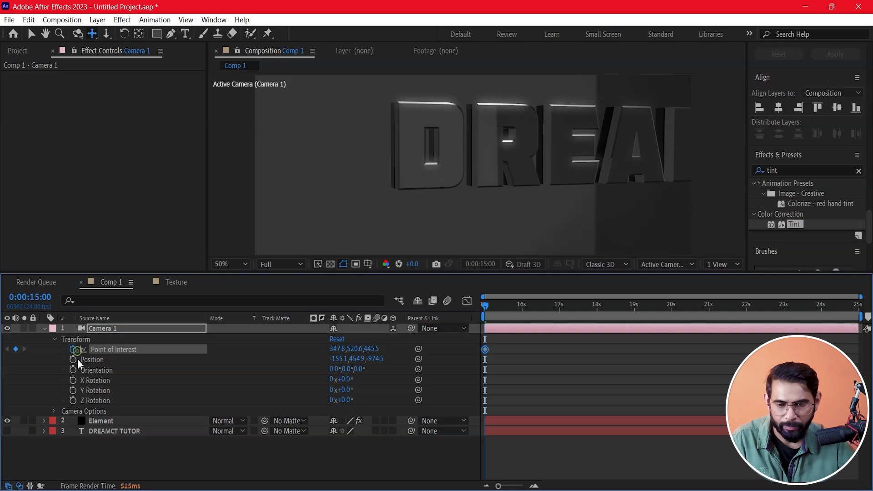
{"action": "left_click", "coordinate": [74, 360]}
{"action": "left_click", "coordinate": [73, 370]}
{"action": "left_click", "coordinate": [73, 380]}
{"action": "left_click", "coordinate": [73, 390]}
{"action": "left_click", "coordinate": [73, 400]}
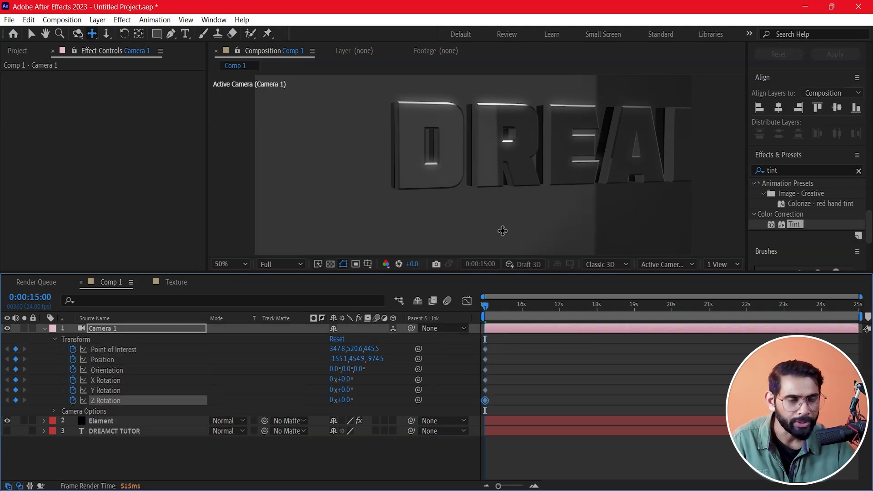
{"action": "left_click_drag", "start_coordinate": [511, 310], "coordinate": [579, 319]}
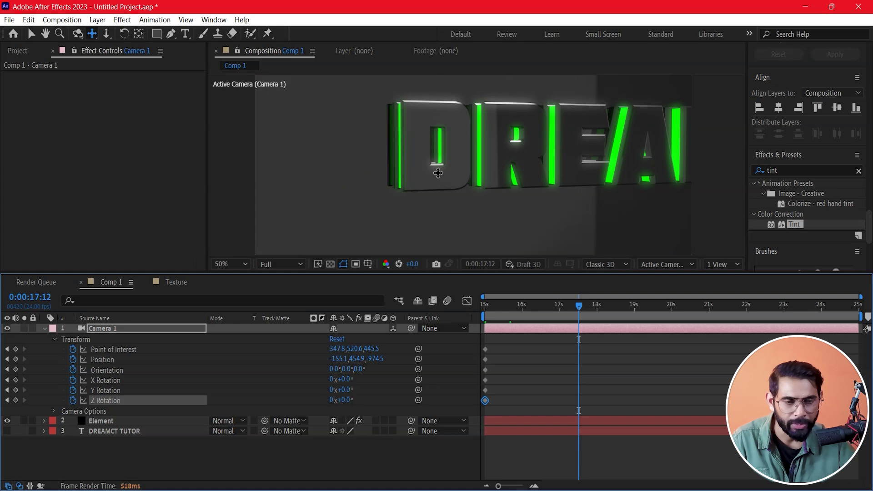
At 0:00:17:12, orbit and pan the camera across the DREAM text, with Quarter viewer resolution.
{"action": "key", "text": "c"}
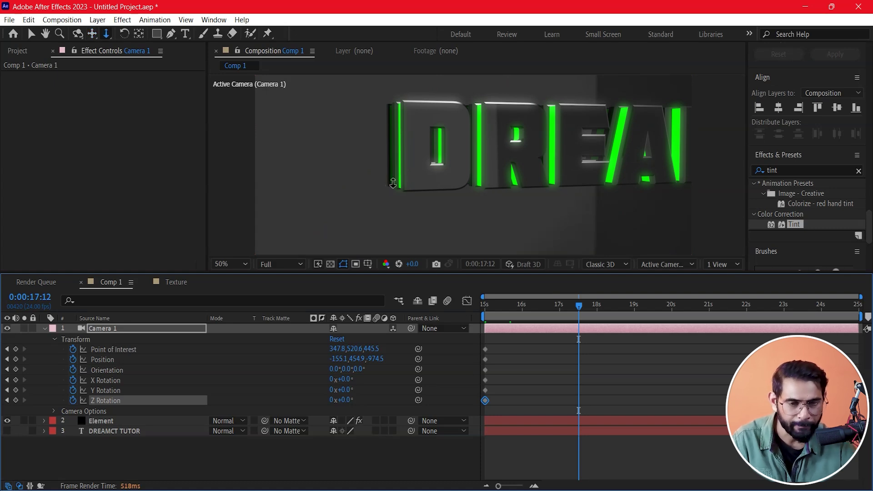
{"action": "key", "text": "c"}
{"action": "left_click_drag", "start_coordinate": [405, 182], "coordinate": [447, 172]}
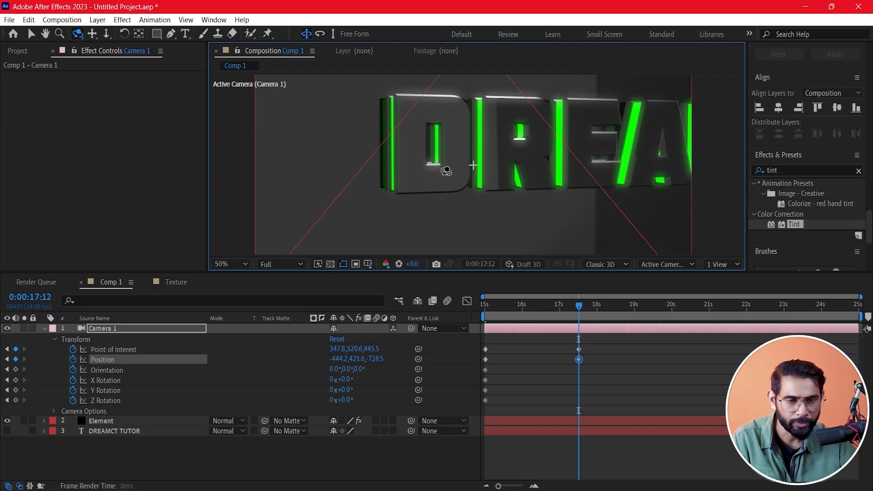
{"action": "left_click_drag", "start_coordinate": [450, 172], "coordinate": [463, 176]}
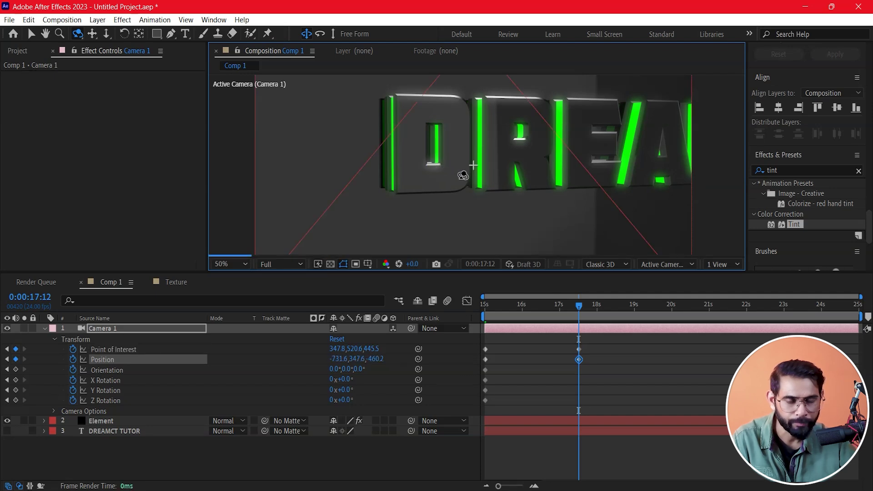
{"action": "left_click", "coordinate": [299, 265]}
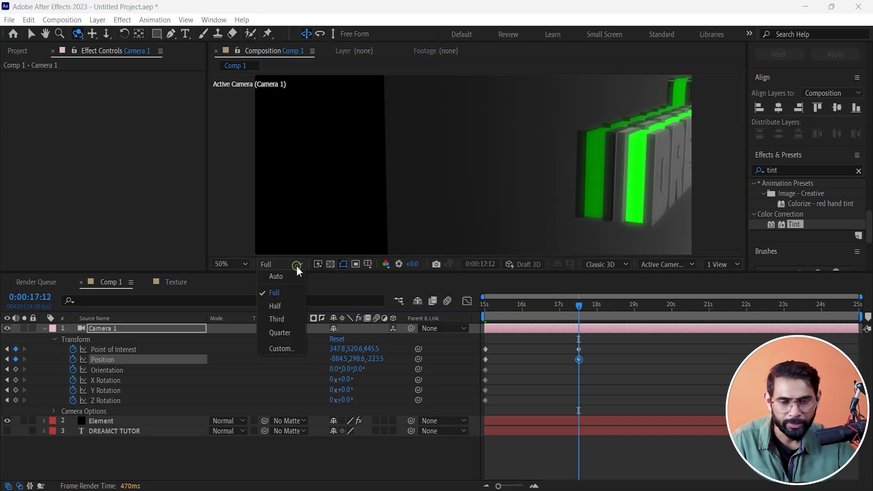
{"action": "left_click", "coordinate": [282, 333]}
{"action": "left_click_drag", "start_coordinate": [547, 186], "coordinate": [516, 181]}
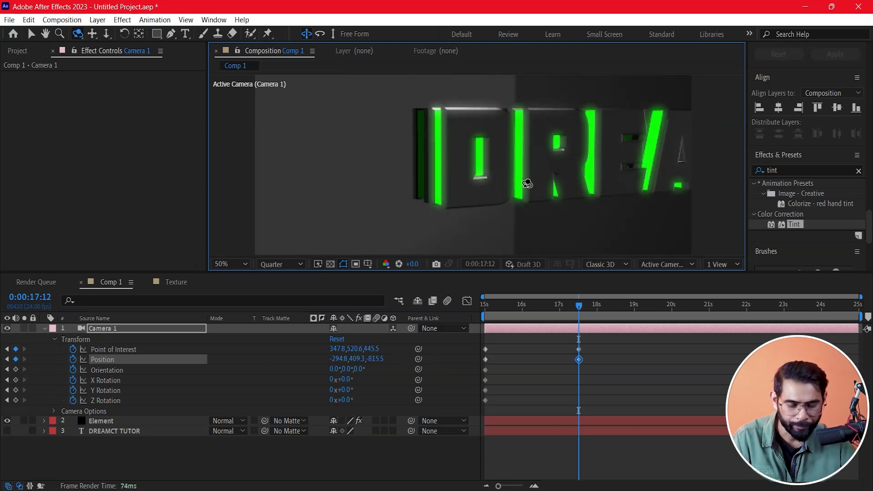
{"action": "key", "text": "c"}
{"action": "mouse_move", "coordinate": [555, 176]}
{"action": "left_mouse_down"}
{"action": "mouse_move", "coordinate": [472, 182]}
{"action": "mouse_move", "coordinate": [483, 188]}
{"action": "left_mouse_up"}
Preview the camera move from 15 s, refine the orbit angle on DREAM, and jump back to the start.
{"action": "left_click_drag", "start_coordinate": [579, 305], "coordinate": [425, 326]}
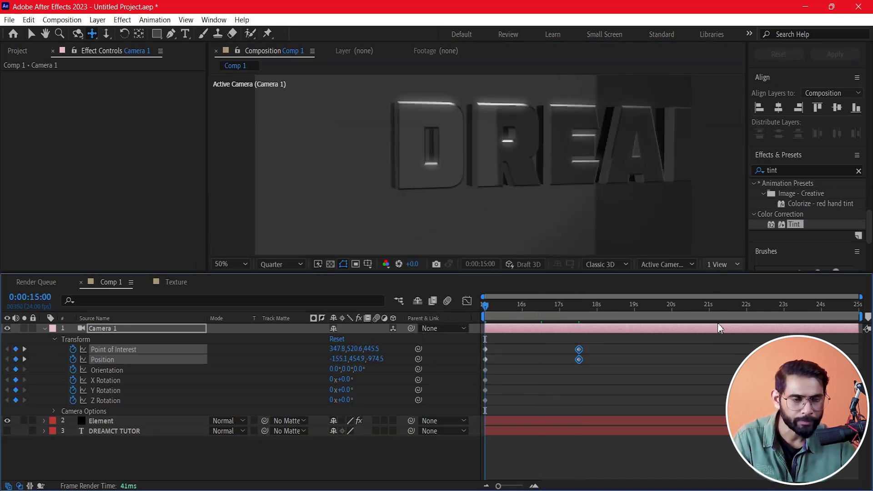
{"action": "key", "text": "space"}
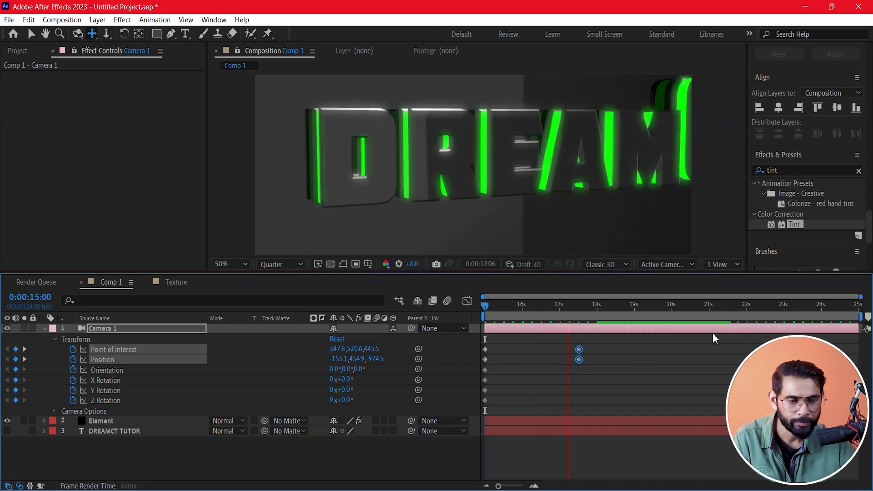
{"action": "key", "text": "space"}
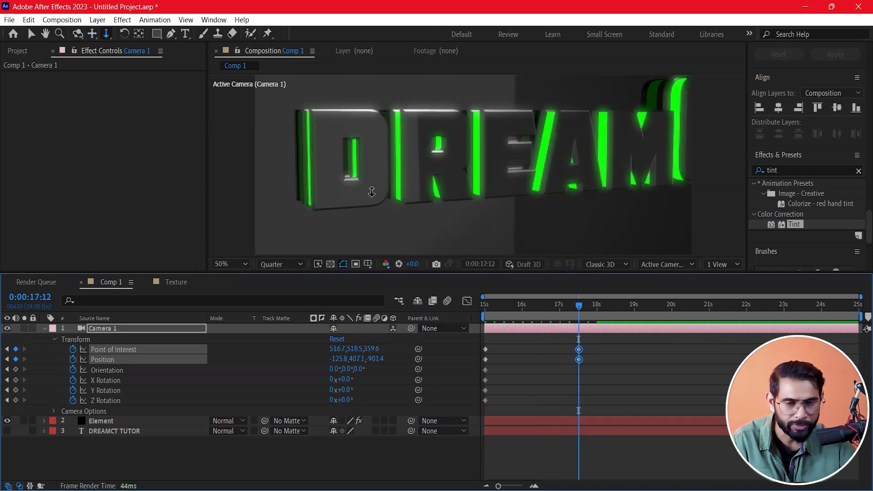
{"action": "left_click_drag", "start_coordinate": [374, 189], "coordinate": [393, 187]}
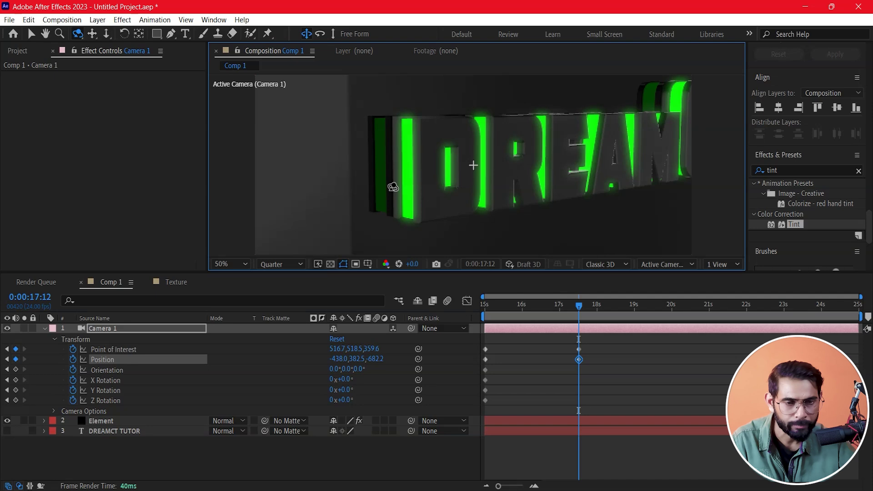
{"action": "left_click_drag", "start_coordinate": [392, 186], "coordinate": [395, 184]}
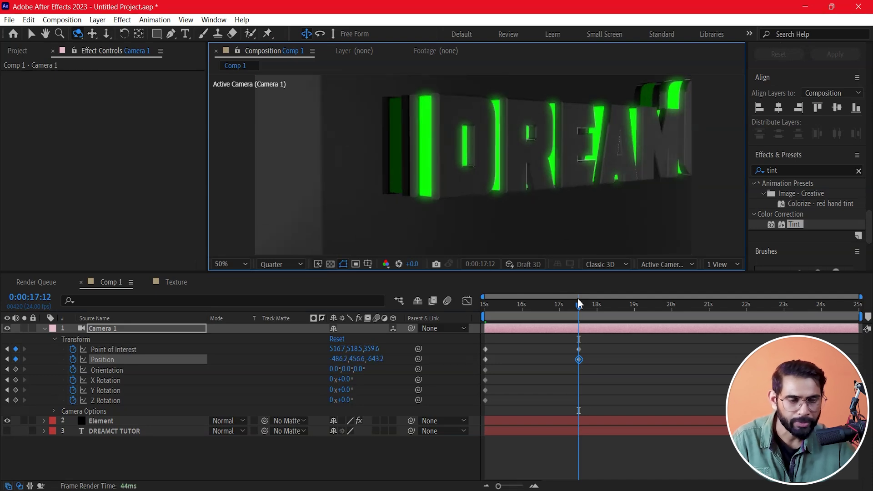
{"action": "key", "text": "Home"}
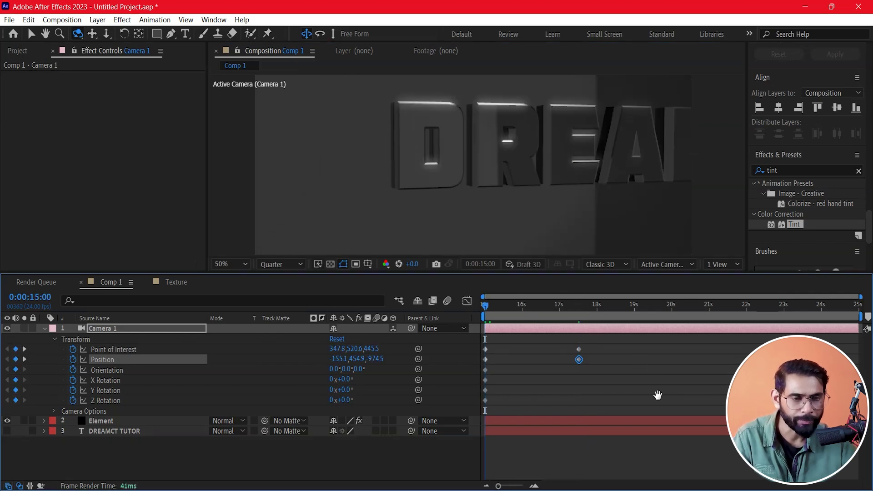
Move the second camera Position and Point of Interest keyframes from 17:12 to about 21 s, then select all camera keyframes.
{"action": "key", "text": "space"}
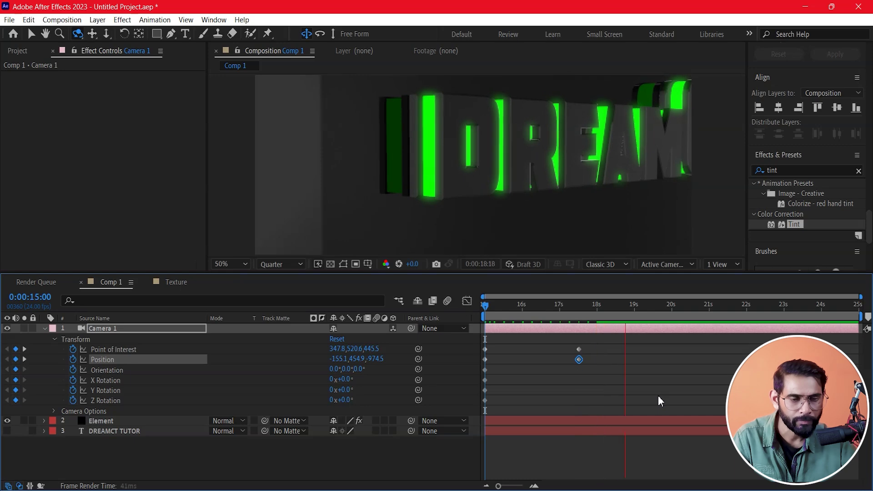
{"action": "key", "text": "space"}
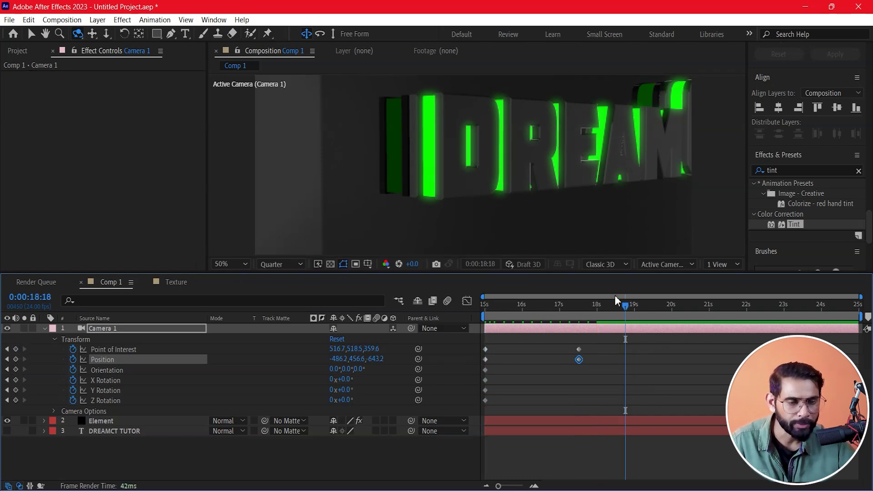
{"action": "left_click_drag", "start_coordinate": [610, 304], "coordinate": [460, 322]}
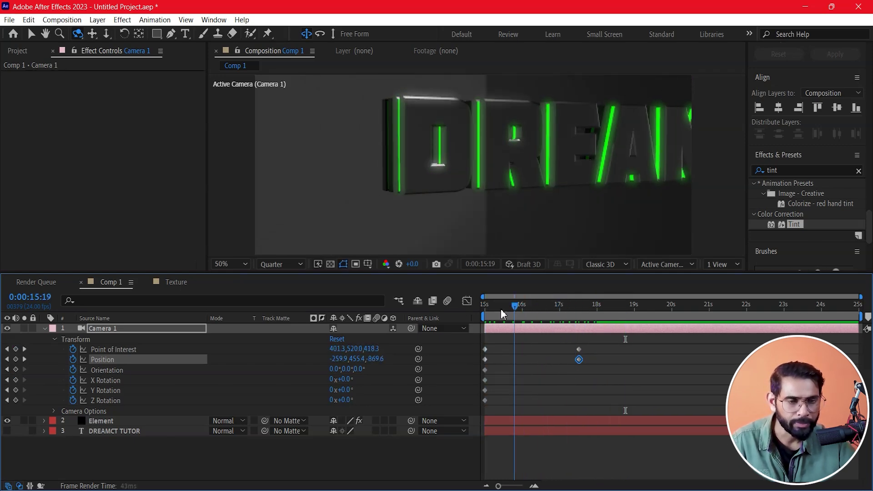
{"action": "mouse_move", "coordinate": [565, 342]}
{"action": "left_mouse_down"}
{"action": "mouse_move", "coordinate": [586, 364]}
{"action": "mouse_move", "coordinate": [699, 357]}
{"action": "left_mouse_up"}
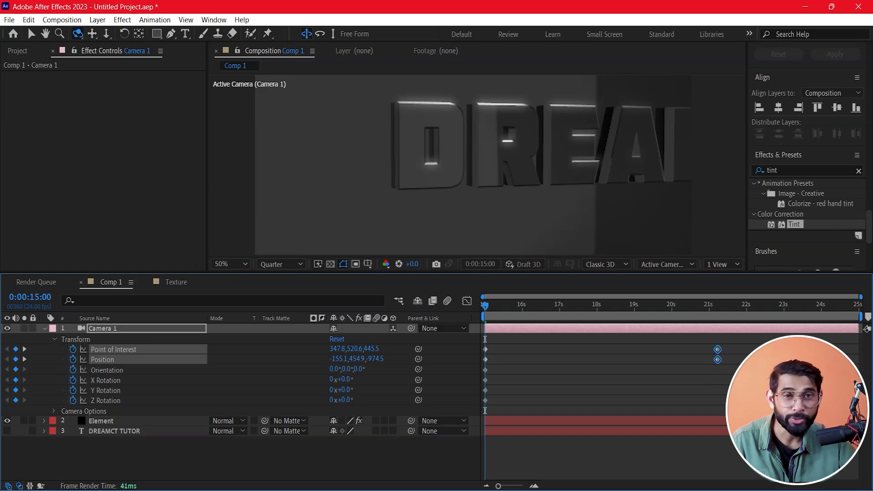
{"action": "left_click_drag", "start_coordinate": [756, 336], "coordinate": [482, 432]}
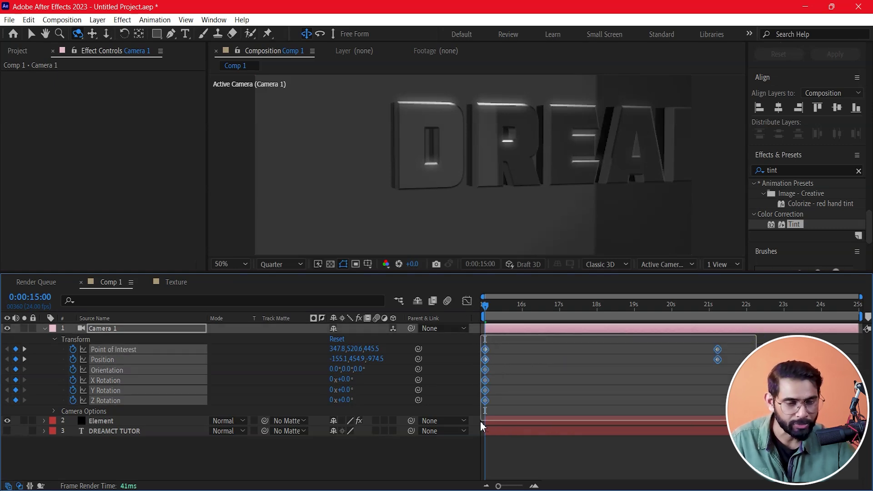
Apply Easy Ease to all of Camera 1's keyframes and start a preview.
{"action": "right_click", "coordinate": [719, 350]}
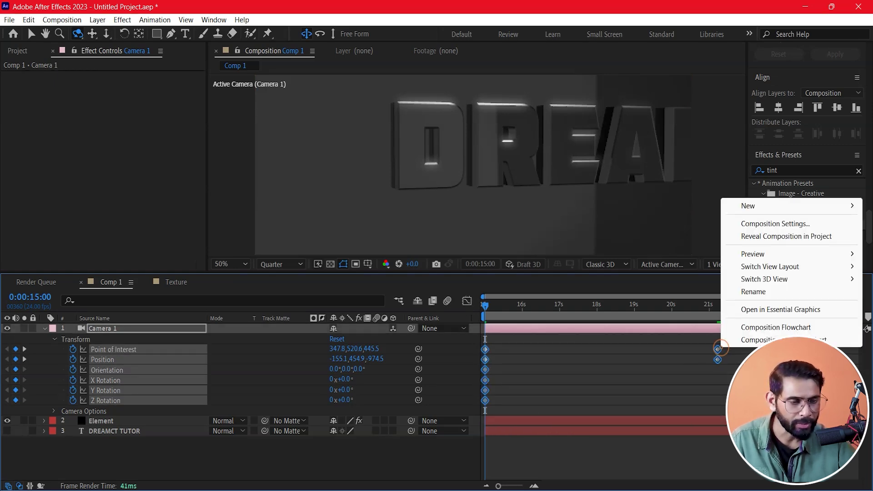
{"action": "left_click", "coordinate": [713, 383]}
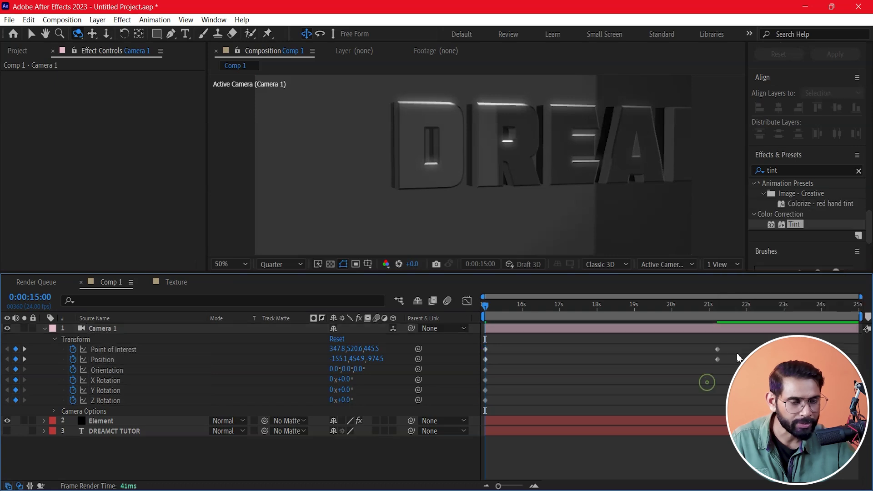
{"action": "left_click_drag", "start_coordinate": [741, 340], "coordinate": [483, 416]}
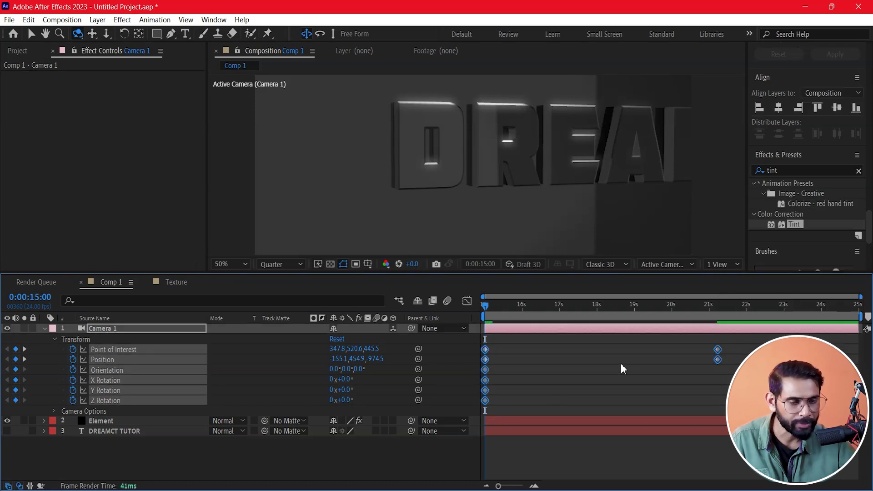
{"action": "right_click", "coordinate": [718, 352]}
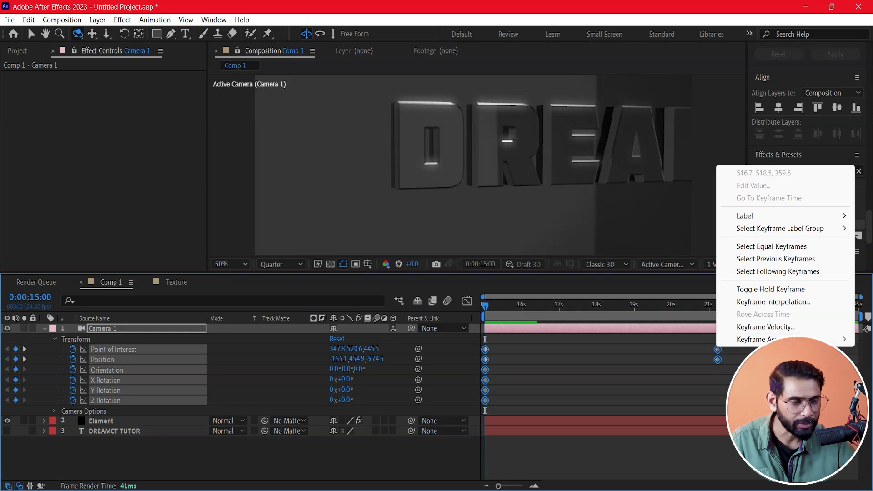
{"action": "mouse_move", "coordinate": [728, 339]}
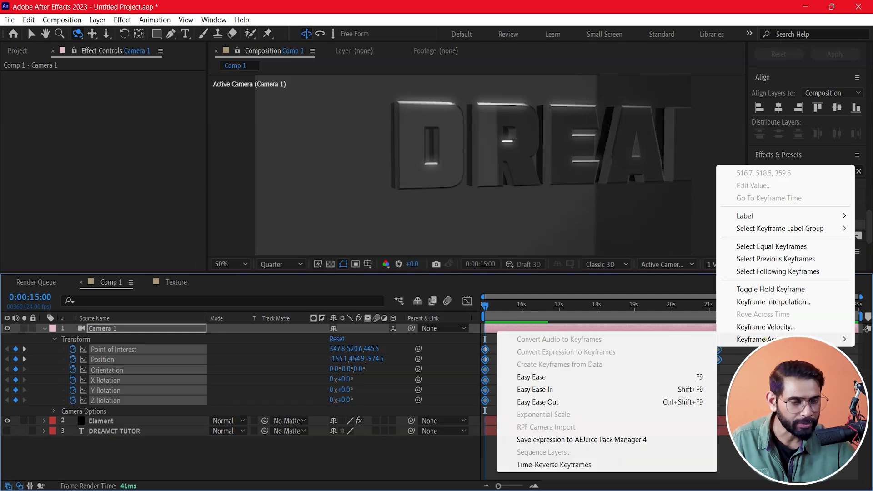
{"action": "left_click", "coordinate": [558, 380]}
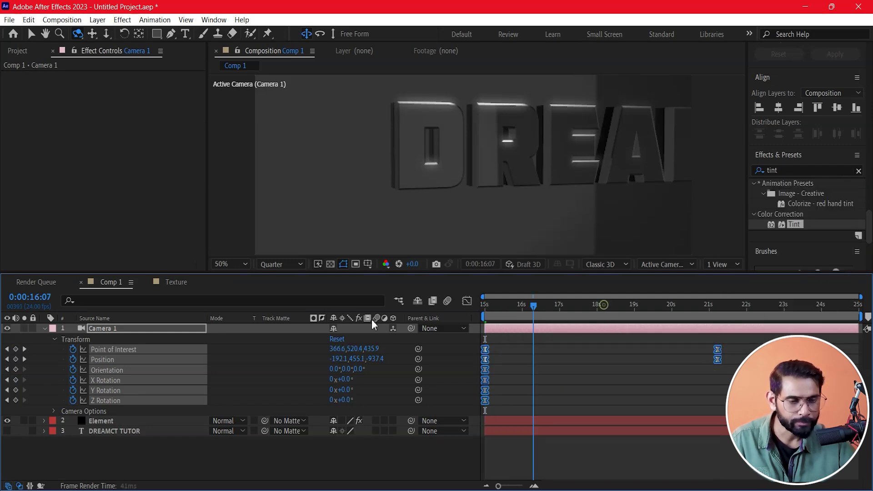
{"action": "key", "text": "space"}
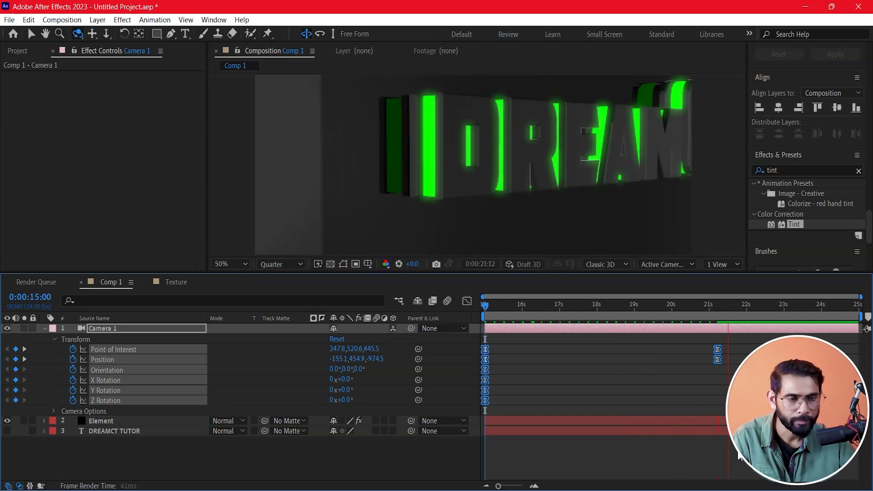
Stop the preview and scrub the 15–21 s camera move to check the easing.
{"action": "key", "text": "space"}
{"action": "left_click_drag", "start_coordinate": [725, 315], "coordinate": [490, 340]}
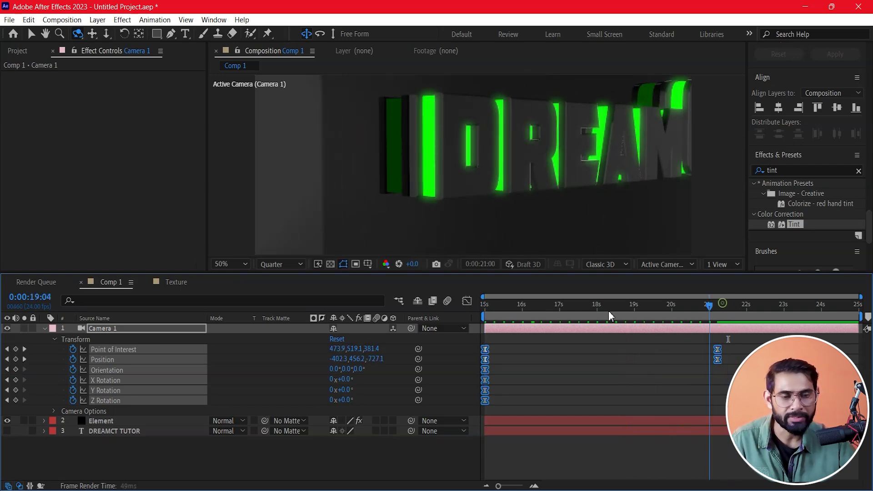
{"action": "mouse_move", "coordinate": [547, 349]}
{"action": "left_mouse_down"}
{"action": "mouse_move", "coordinate": [719, 360]}
{"action": "mouse_move", "coordinate": [642, 360]}
{"action": "mouse_move", "coordinate": [702, 371]}
{"action": "left_mouse_up"}
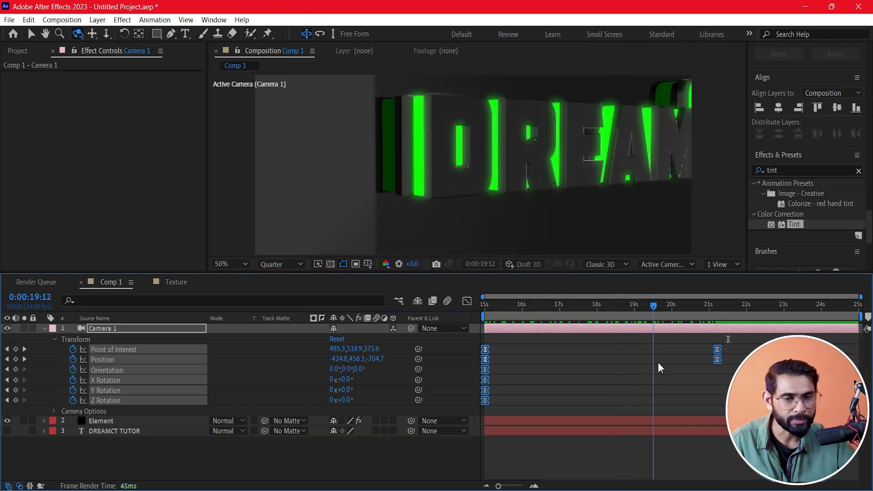